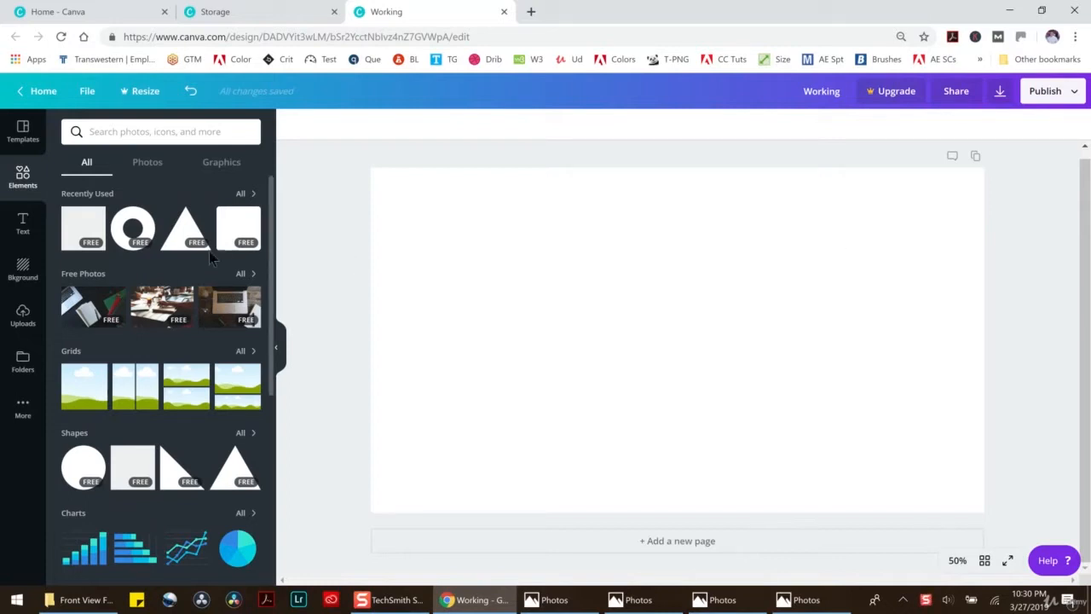
Add a rounded square as the pot body, and place a wider, shorter copy of it centred over its top as the rim
left_click(238, 227)
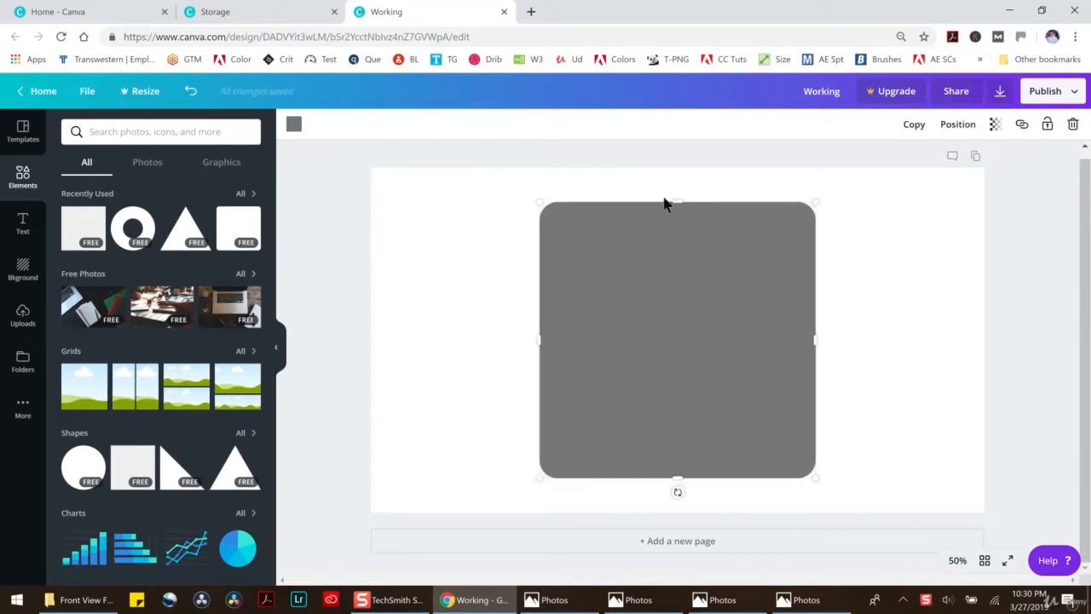
left_click_drag(813, 206, 695, 356)
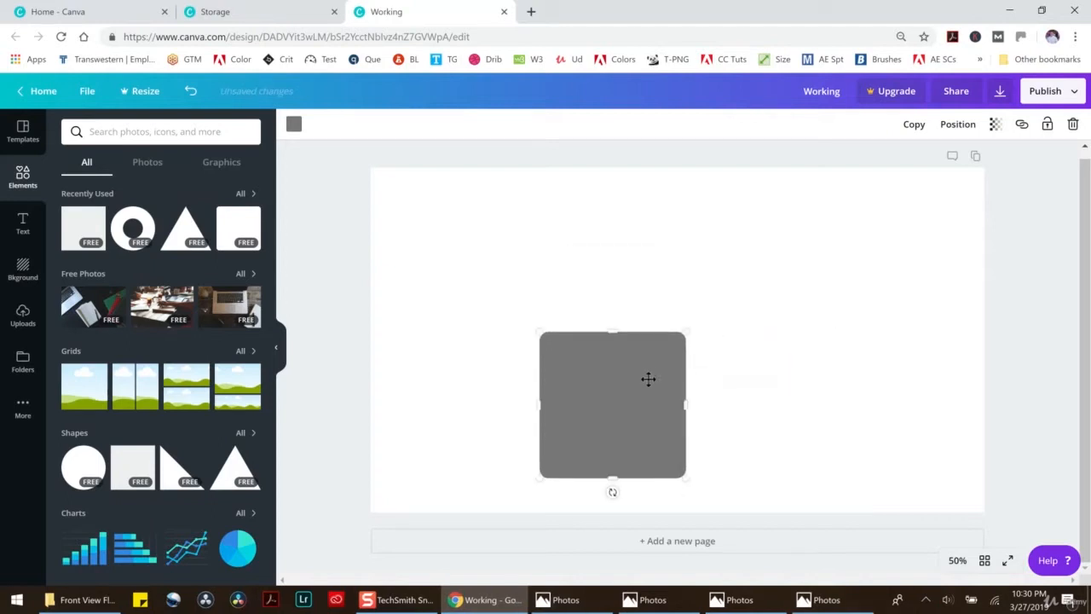
left_click_drag(623, 361, 617, 275)
left_click_drag(684, 281, 655, 344)
left_click_drag(612, 413, 613, 375)
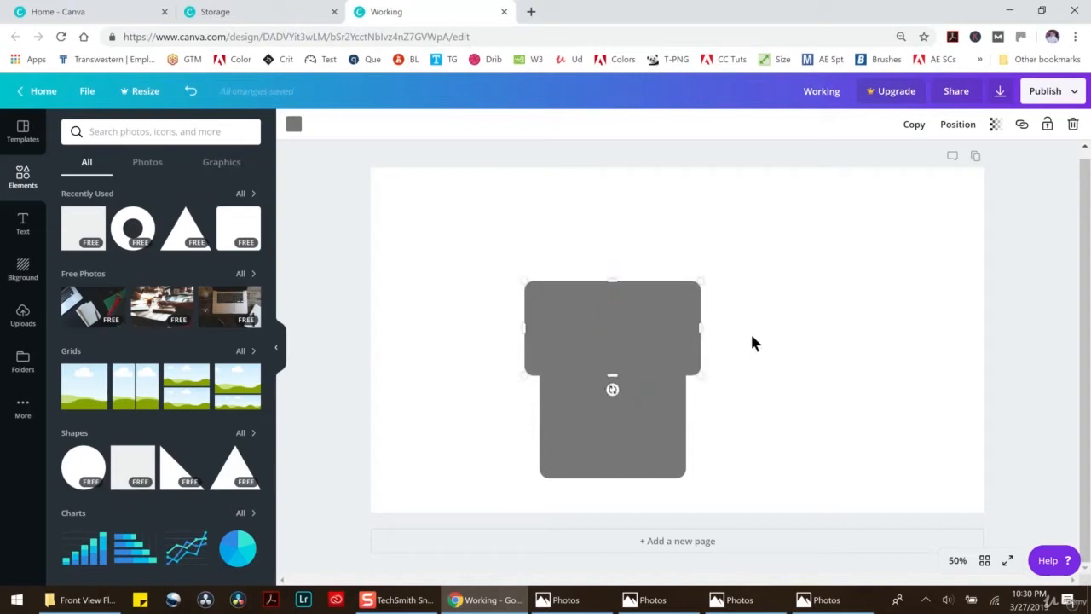
left_click(753, 337)
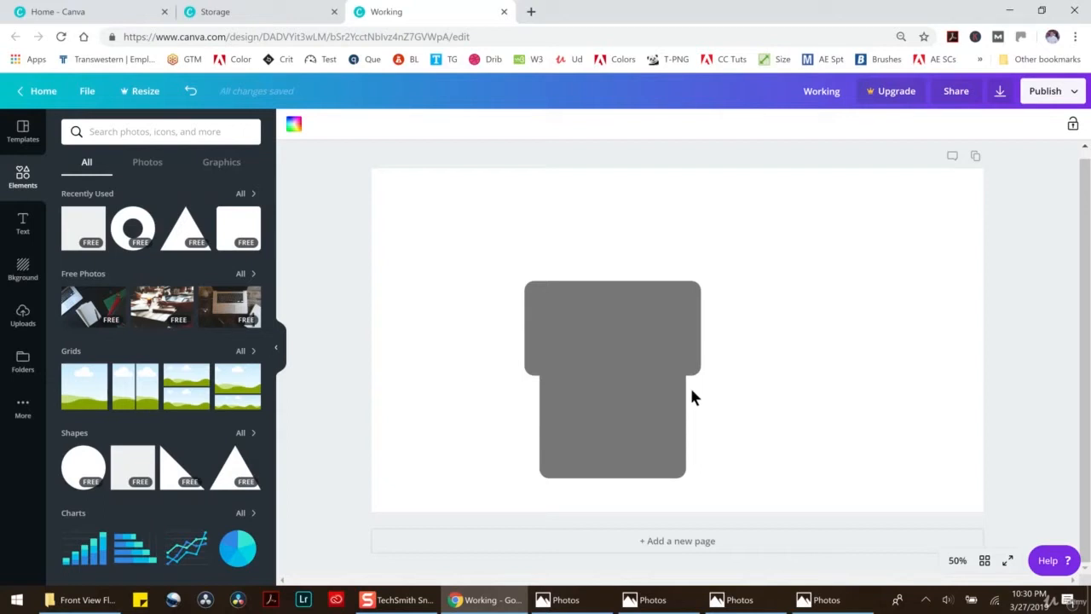
Colour the pot body with the default red and the rim with a custom darker red
left_click(660, 402)
left_click(292, 126)
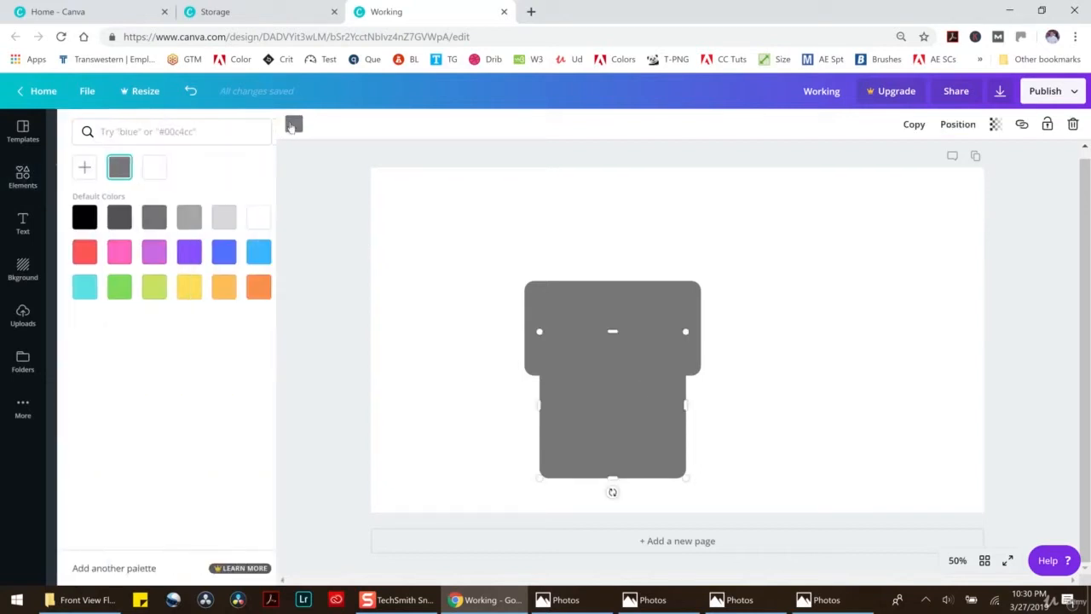
left_click(83, 257)
left_click(602, 316)
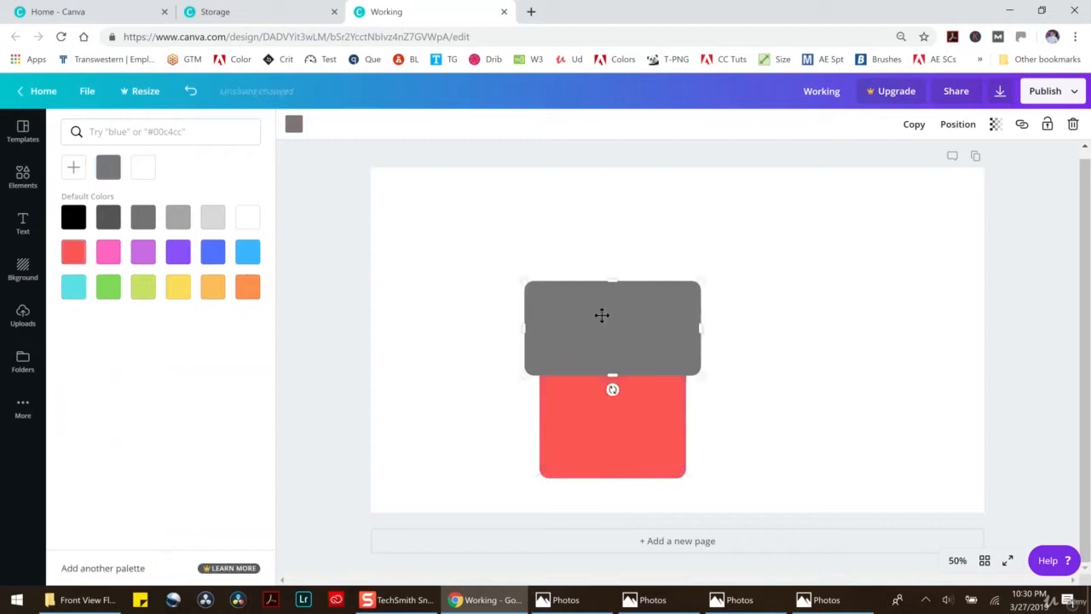
left_click(73, 251)
left_click(73, 168)
left_click(181, 214)
left_click(535, 217)
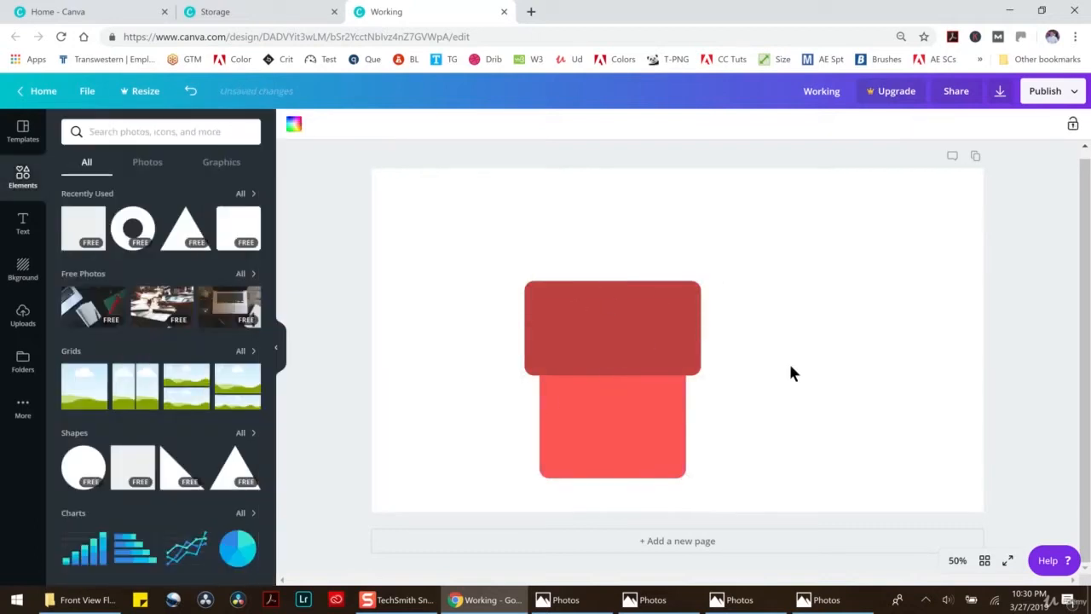
Reduce the height of the pot's dark red rim so that it still overlaps the body's upper edge
left_click(656, 302)
left_click_drag(614, 375, 617, 341)
left_click(797, 317)
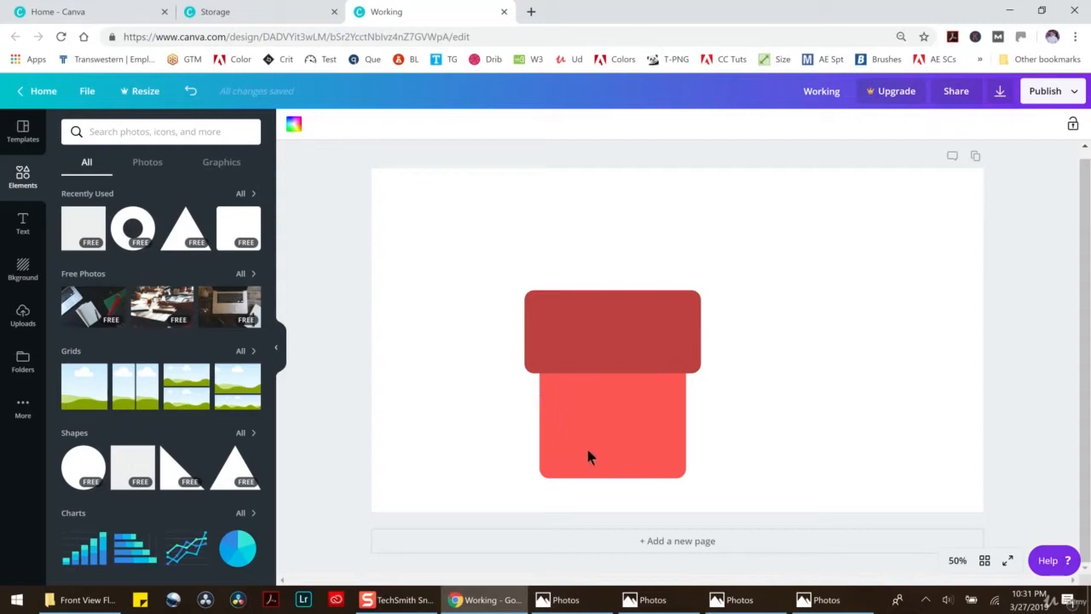
left_click(243, 193)
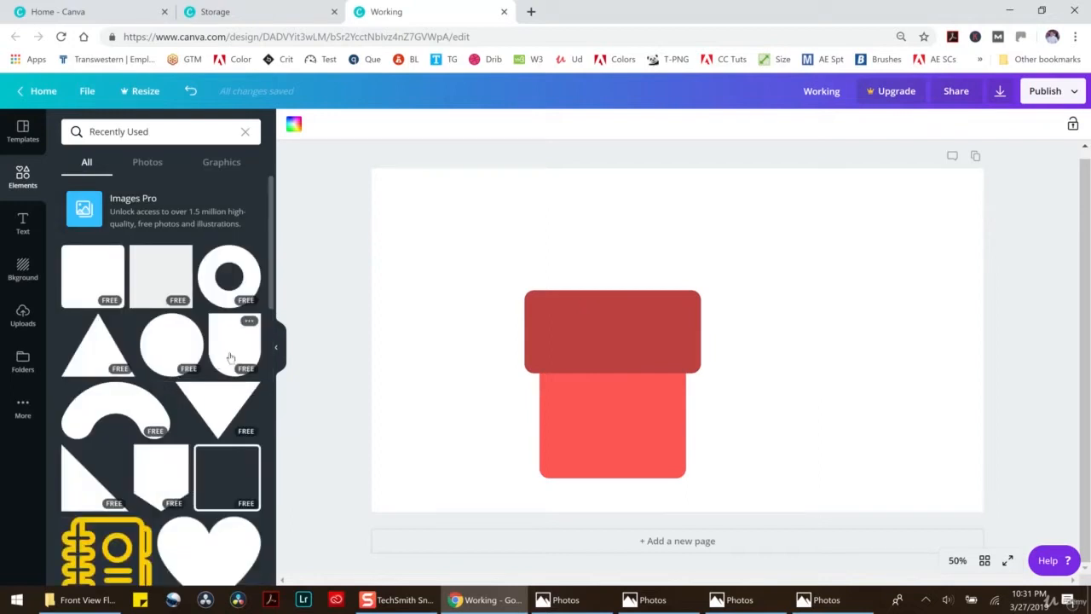
left_click(231, 352)
left_click_drag(723, 356, 818, 354)
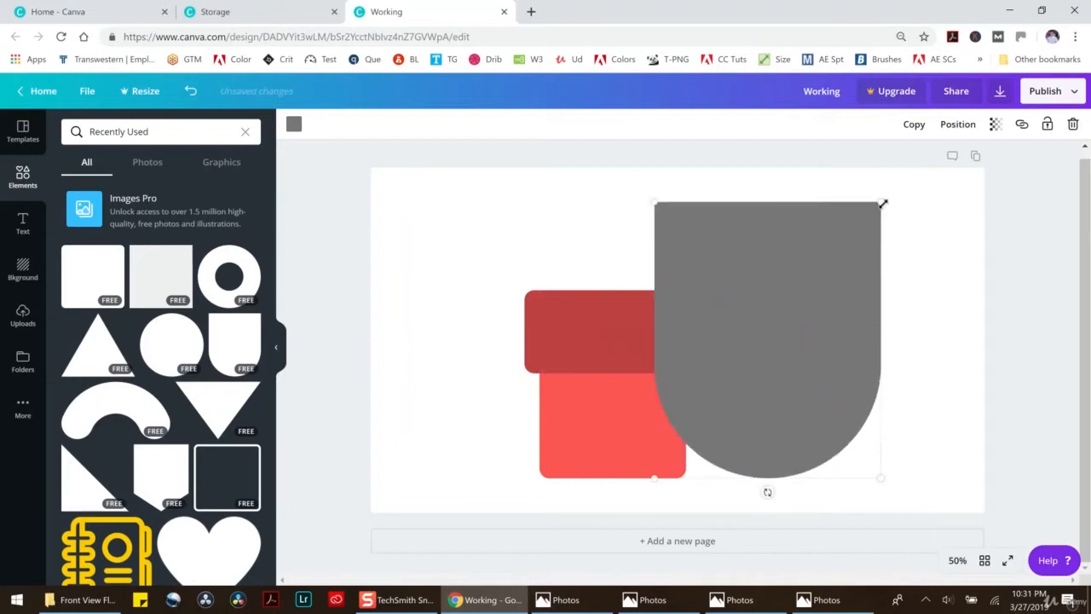
left_click(1072, 124)
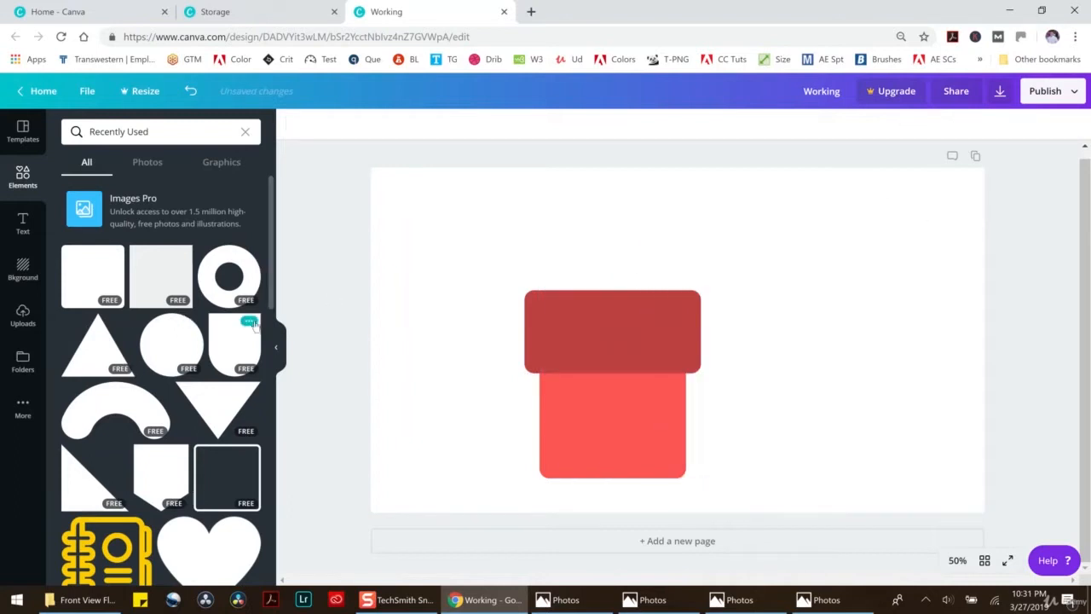
Add a triangle and resize it to the rim's width, centred on the pot with its base on the pot's lower edge
left_click(122, 328)
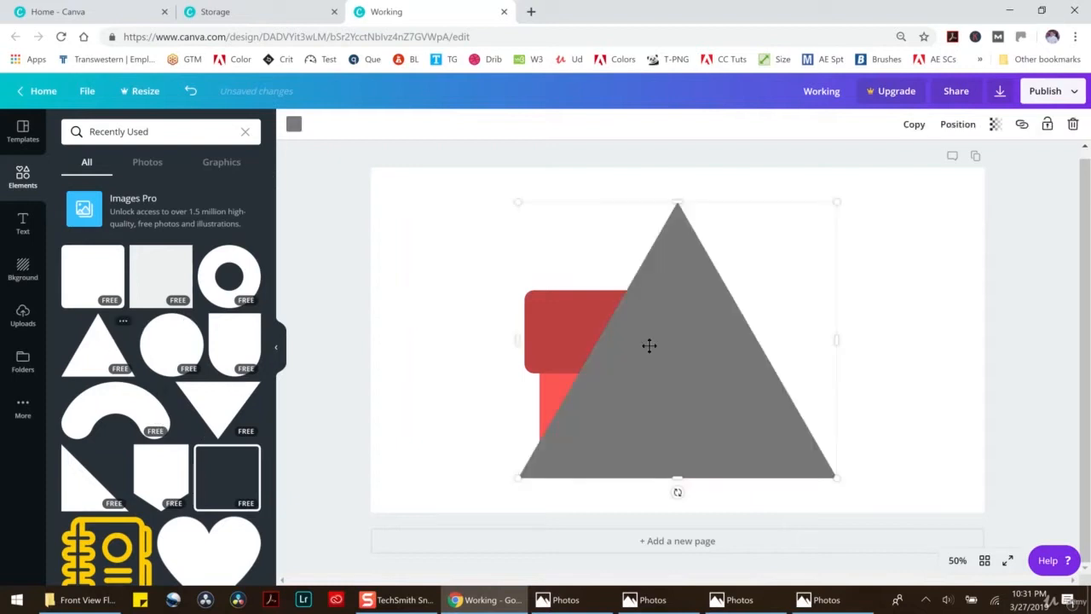
left_click_drag(620, 358, 579, 364)
left_click_drag(771, 199, 650, 373)
left_click_drag(524, 433, 605, 438)
left_click_drag(612, 346, 613, 408)
left_click_drag(689, 403, 710, 397)
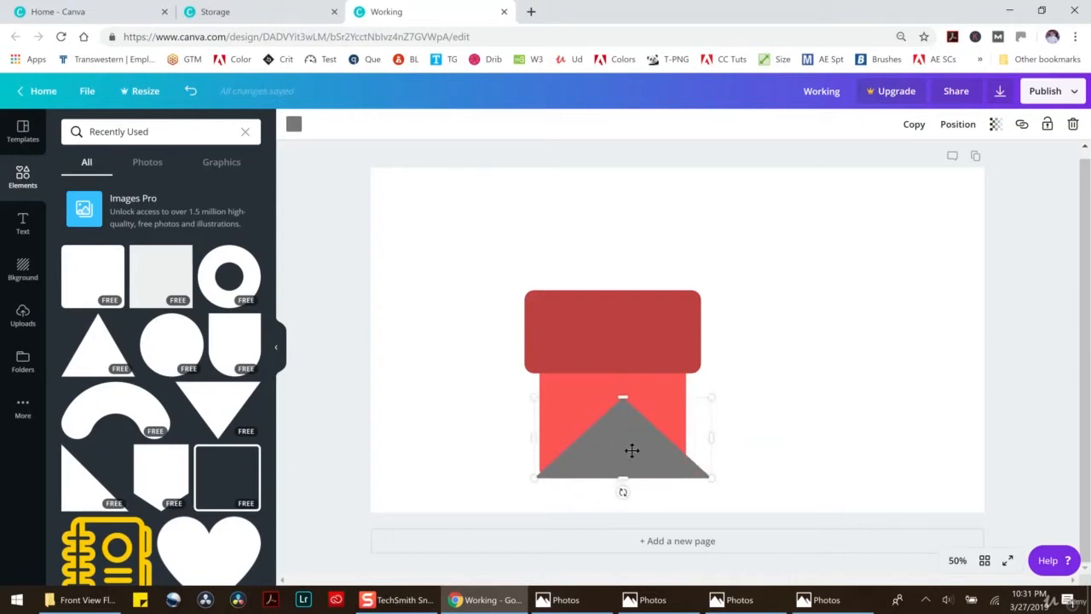
left_click_drag(637, 450, 625, 451)
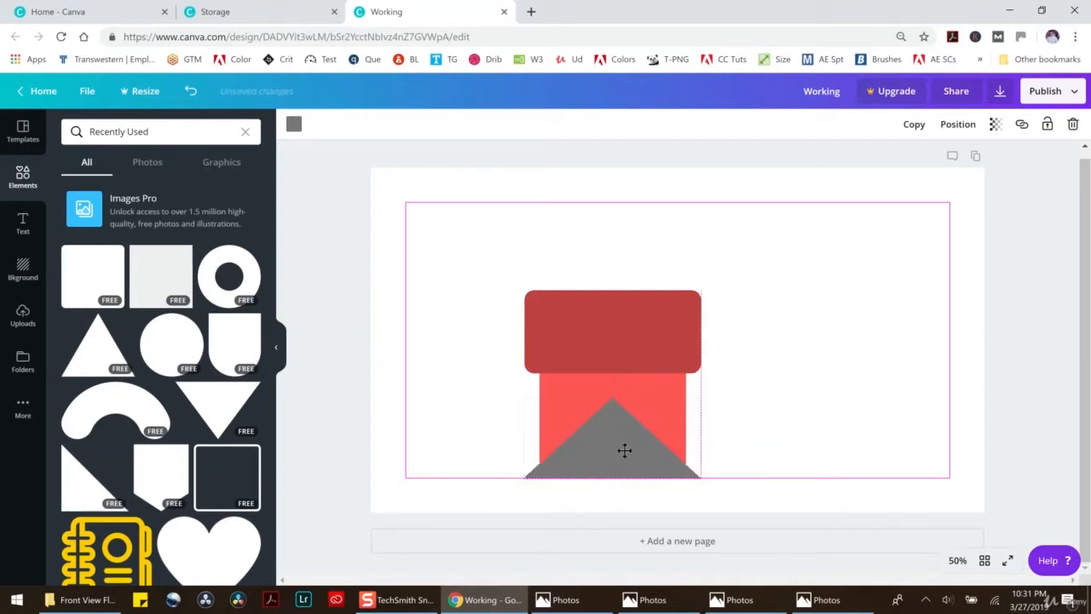
Colour the triangle the same light red as the pot body
left_click(294, 123)
left_click(179, 168)
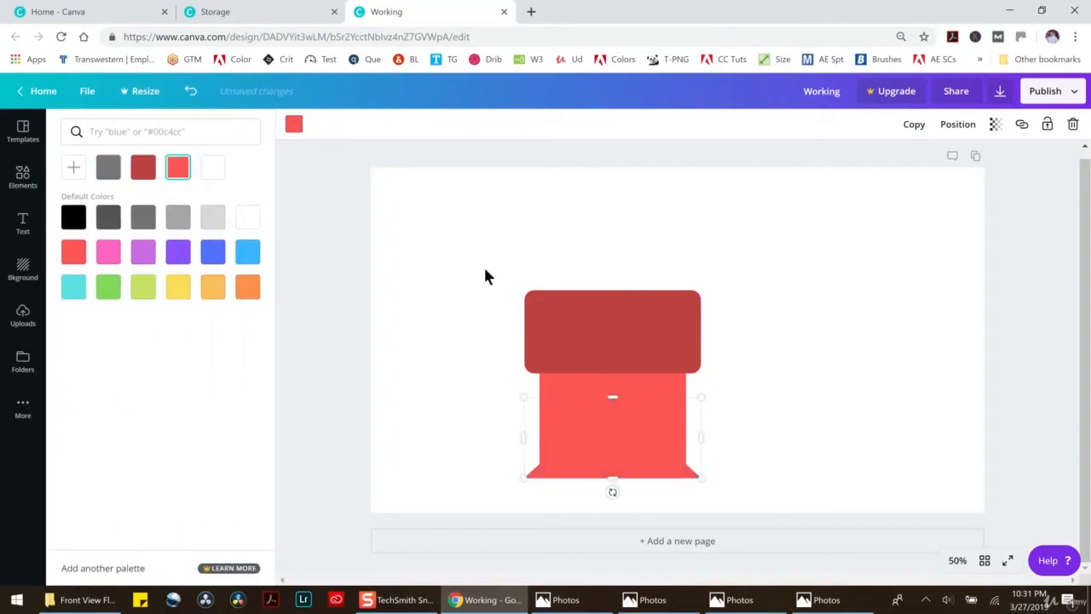
left_click(483, 264)
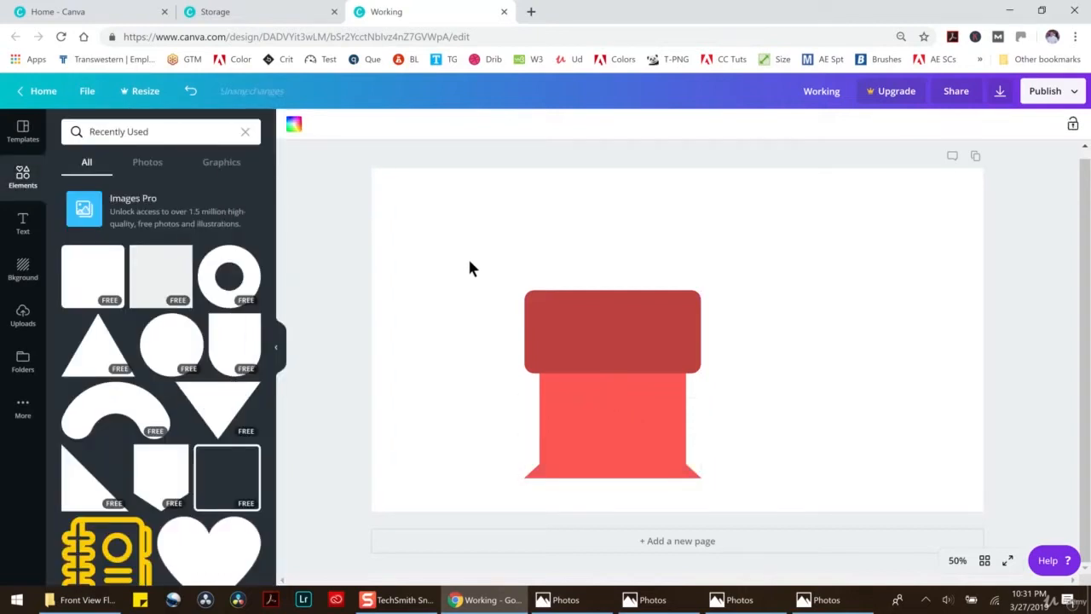
Move the dark rim aside, then duplicate the triangle and place the copy upside down over the top of the pot body
left_click(586, 344)
left_click_drag(630, 329, 823, 246)
left_click(570, 409)
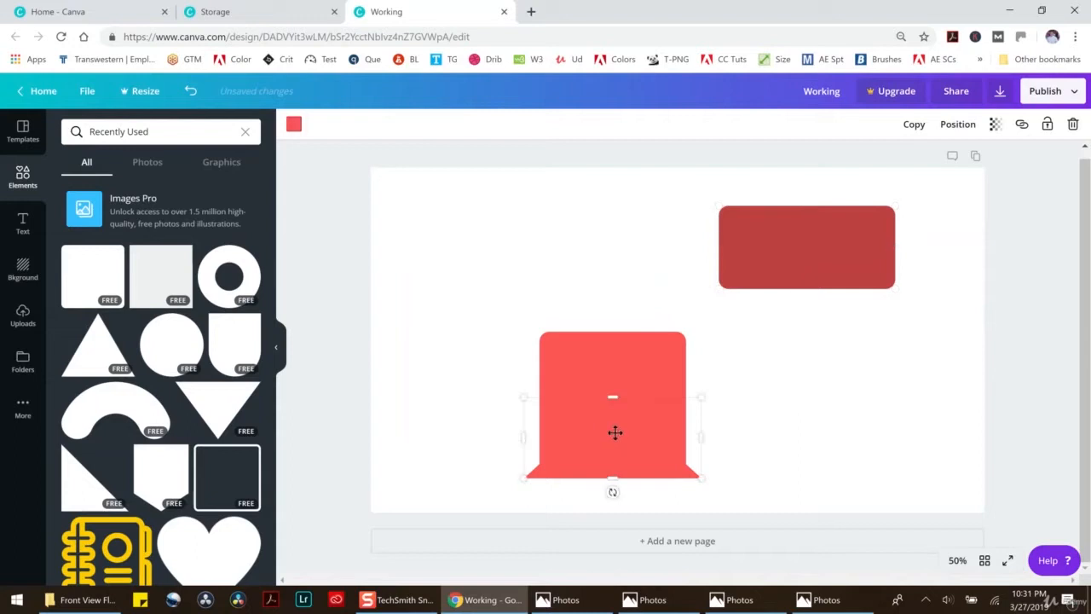
key("ctrl+d")
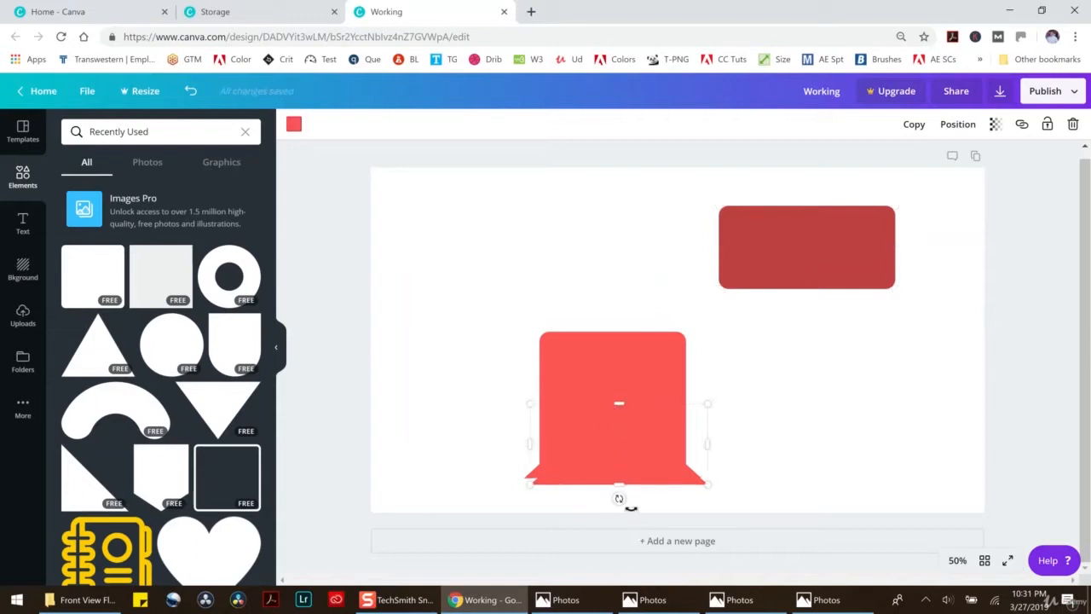
left_click_drag(616, 498, 619, 299)
left_click_drag(616, 392, 616, 361)
left_click_drag(705, 395, 726, 409)
left_click_drag(646, 338, 636, 343)
left_click(809, 377)
Enlarge the inverted triangle into a wide flare centred over the pot body, and move the dark rim farther away
left_click(673, 331)
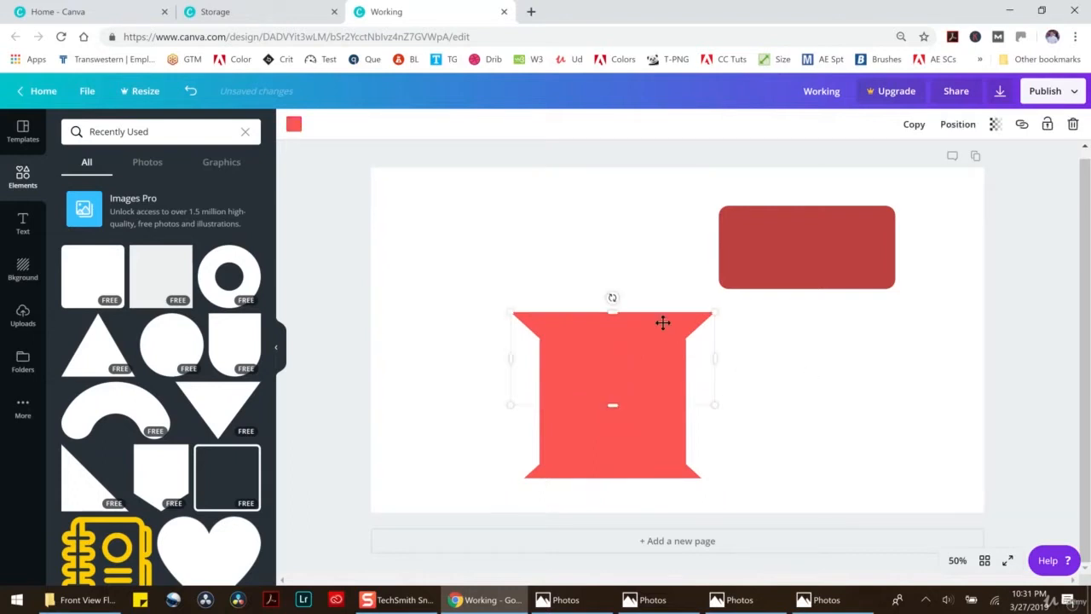
left_click_drag(714, 403, 776, 433)
left_click_drag(643, 360, 613, 367)
left_click(807, 394)
left_click_drag(781, 250, 843, 231)
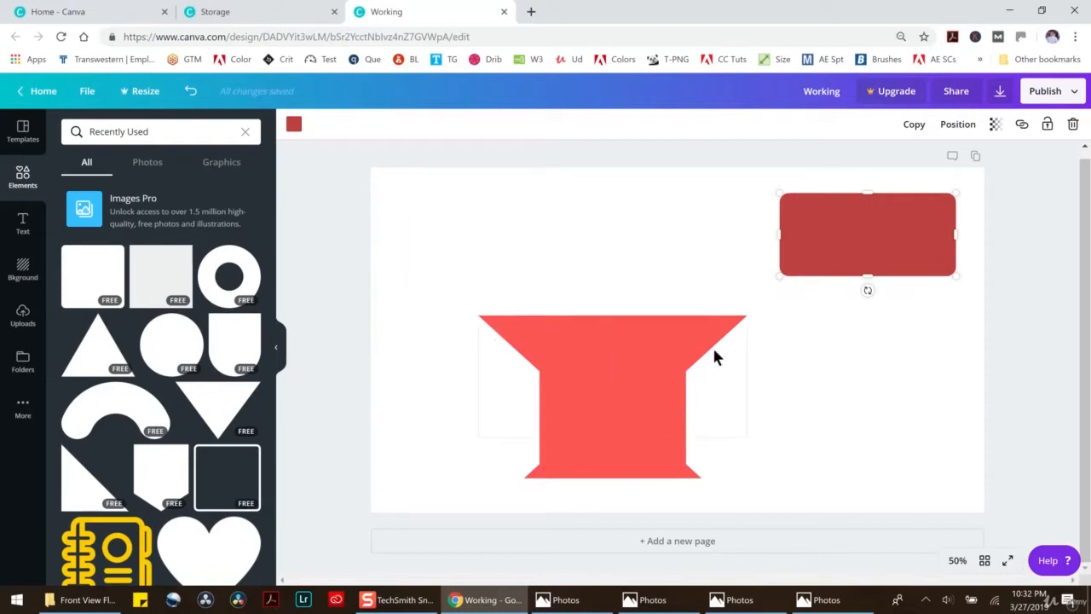
left_click(666, 331)
left_click_drag(632, 328, 627, 328)
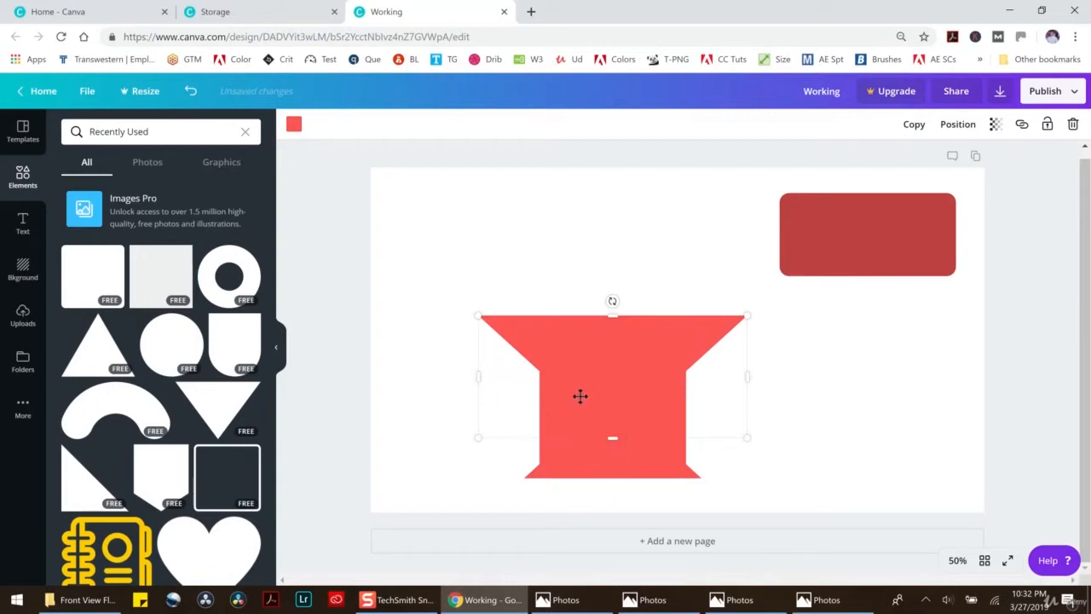
left_click(863, 396)
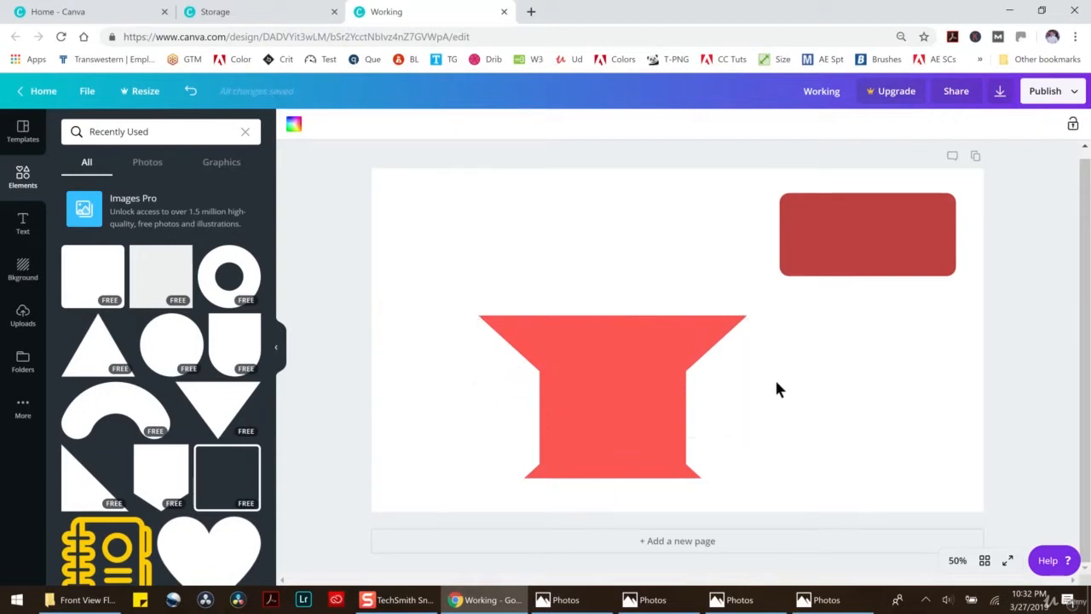
Undo all the triangle and rim-moving edits, back to the plain two-piece pot
left_click(190, 91)
left_click(190, 91)
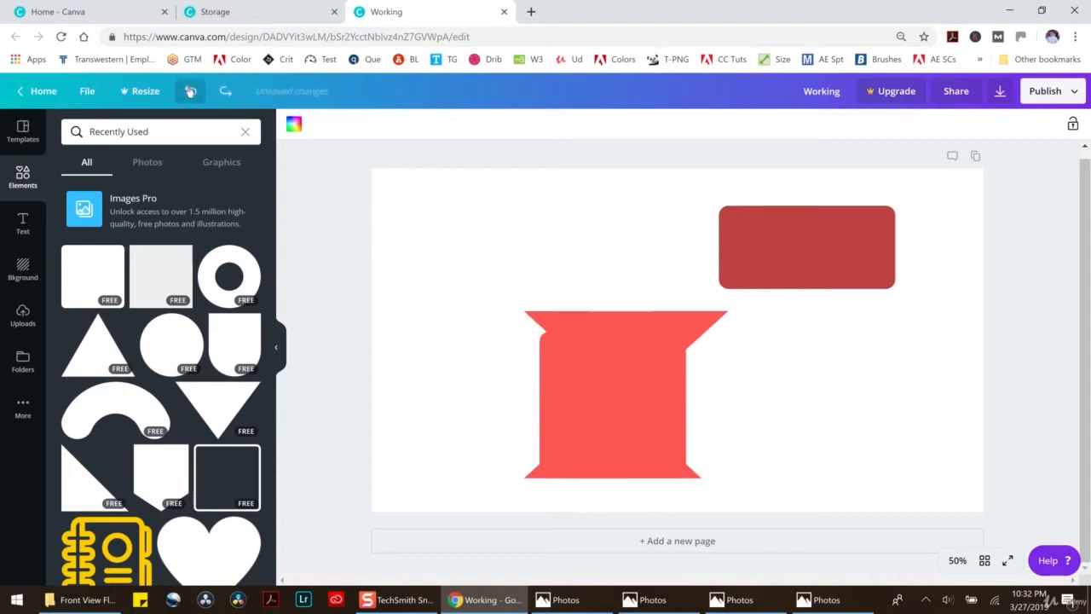
left_click(190, 91)
left_click(190, 91)
left_click(190, 91)
left_click(190, 92)
left_click(191, 91)
left_click(190, 91)
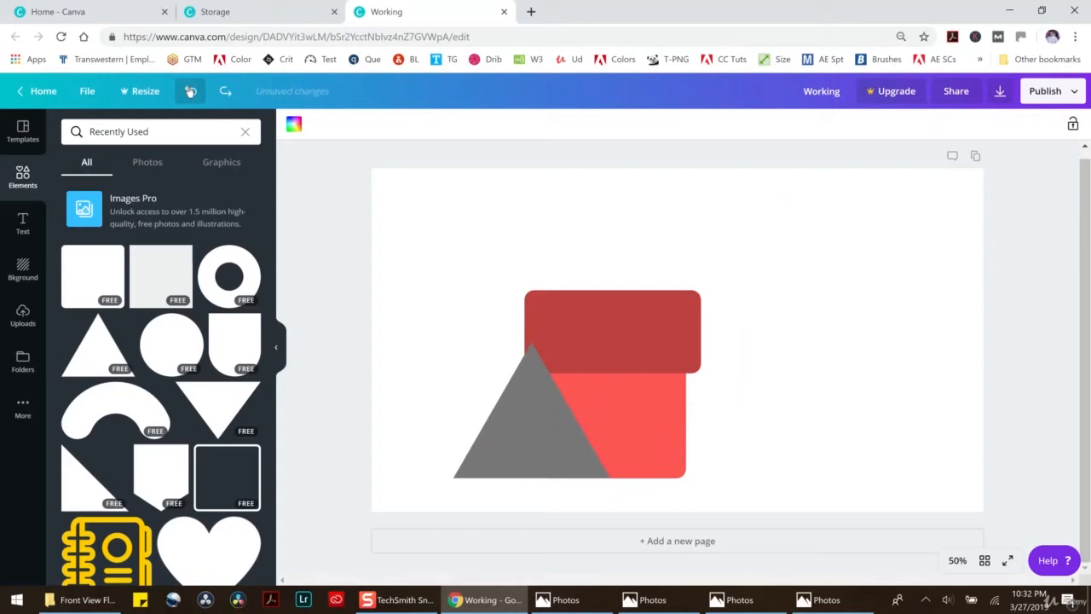
left_click(190, 92)
left_click(190, 91)
left_click(190, 92)
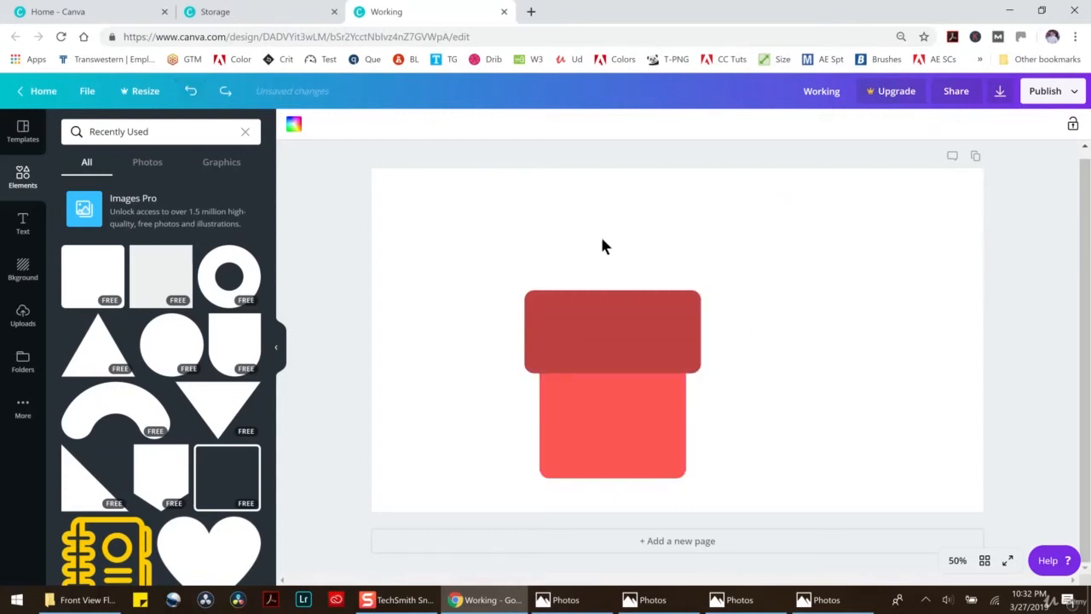
Select both pot pieces and scale them down together to roughly 60% of their size, keeping the lower-left corner in place
left_click_drag(473, 248, 780, 499)
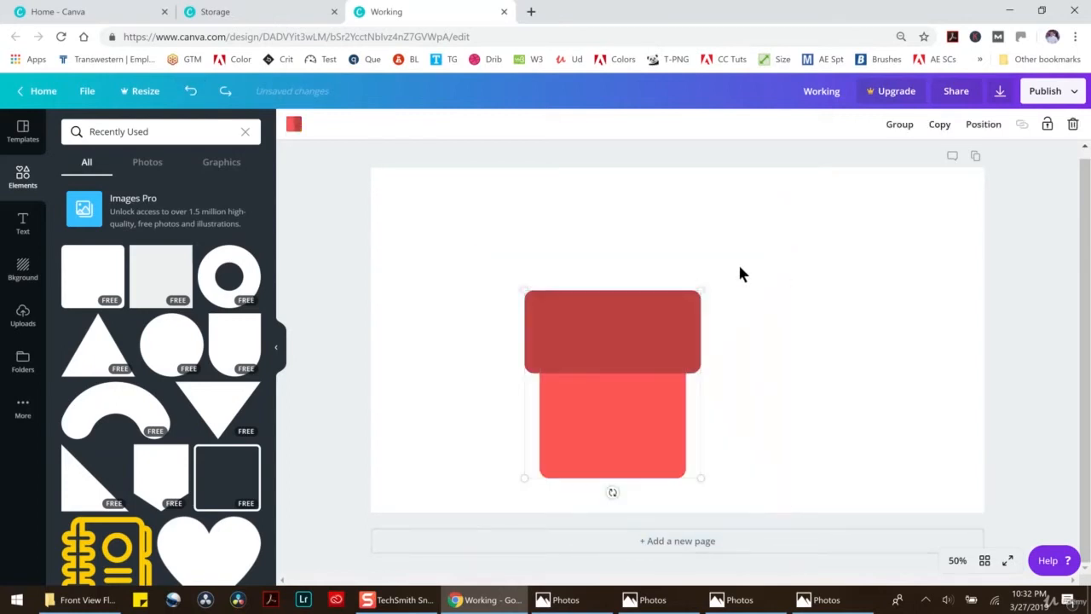
left_click_drag(701, 290, 622, 353)
Add another rounded square and narrow it into a slim upright stem, centred above the pot and overlapping the rim
mouse_move(187, 275)
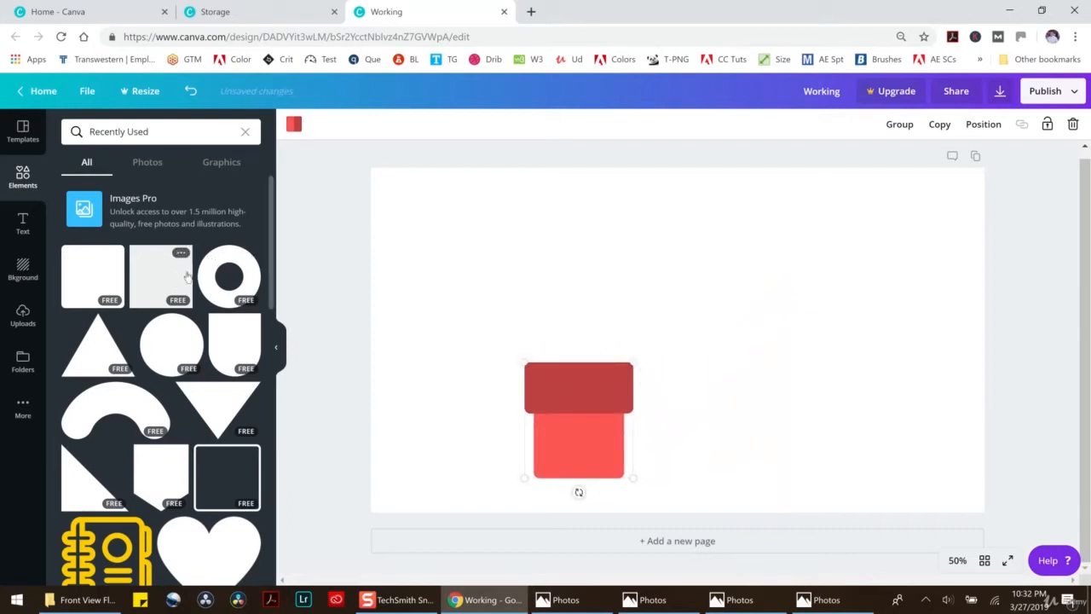
left_click(108, 280)
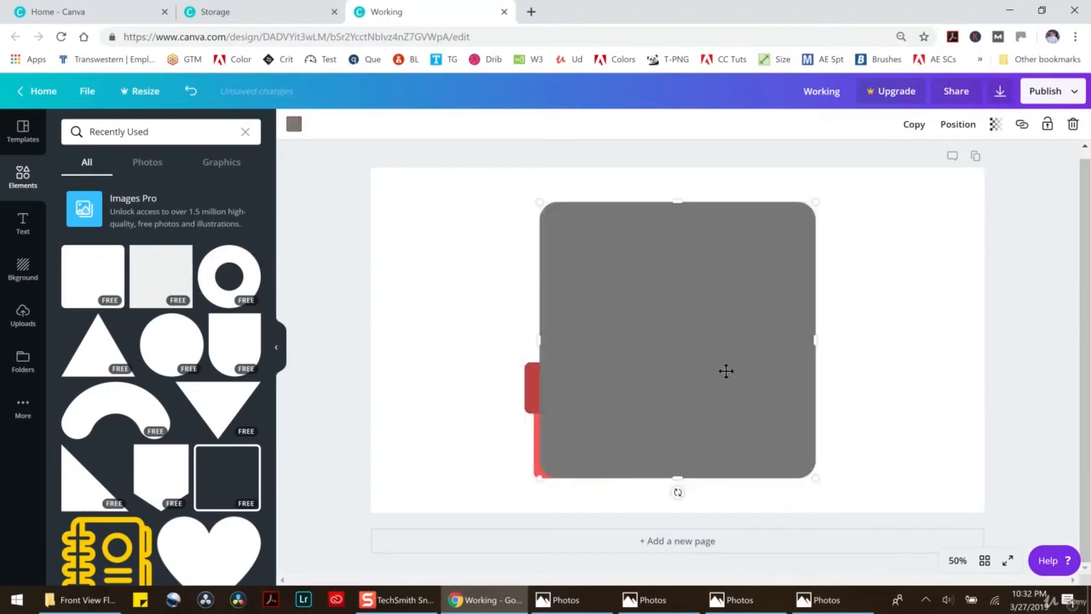
left_click_drag(816, 341, 636, 343)
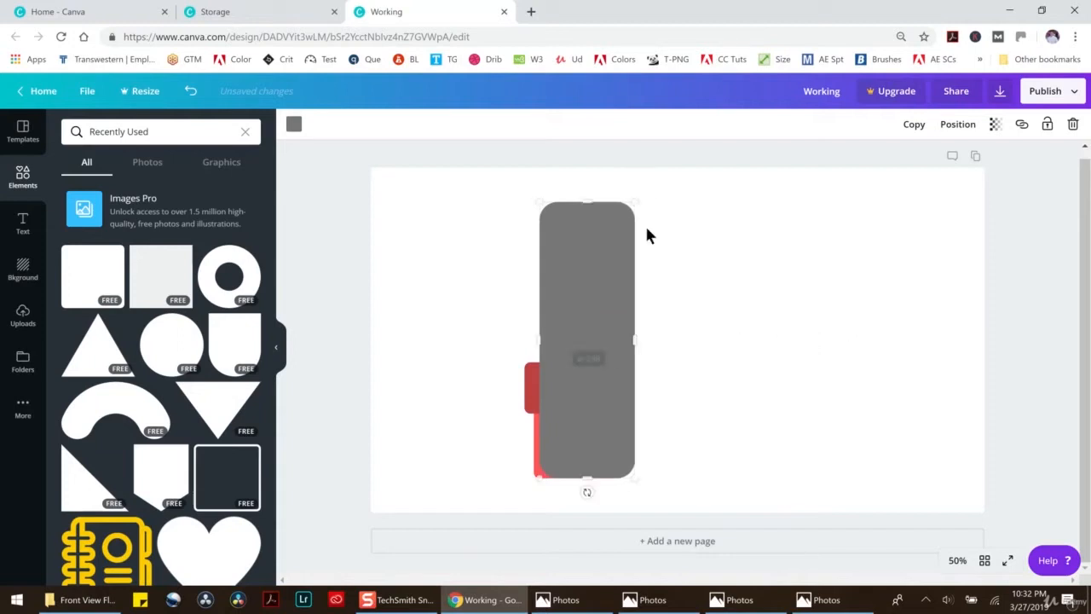
left_click_drag(636, 202, 544, 327)
left_click_drag(552, 400, 566, 322)
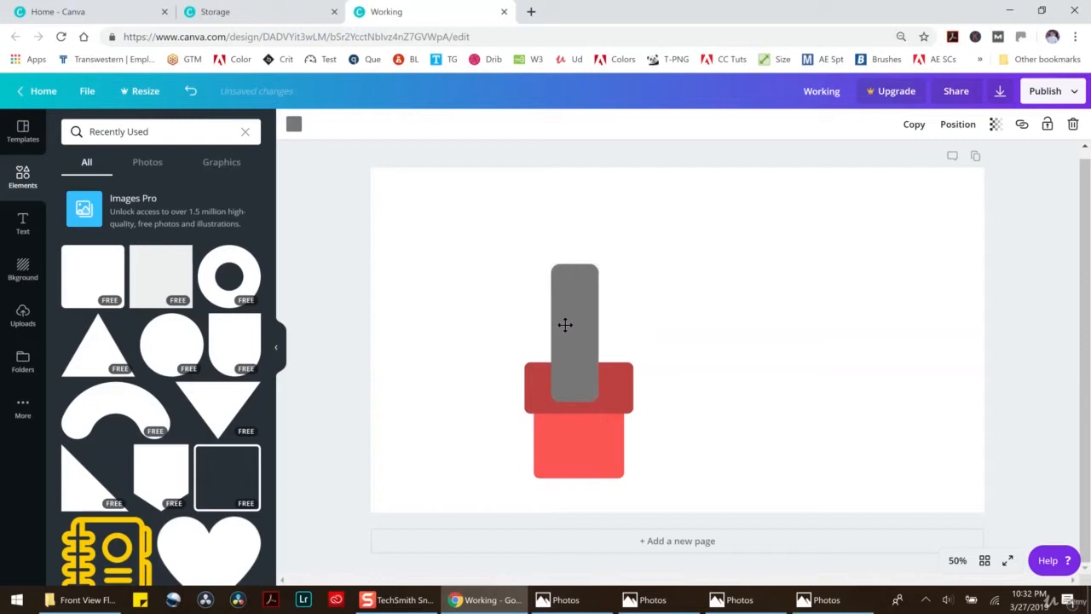
left_click_drag(604, 261, 579, 244)
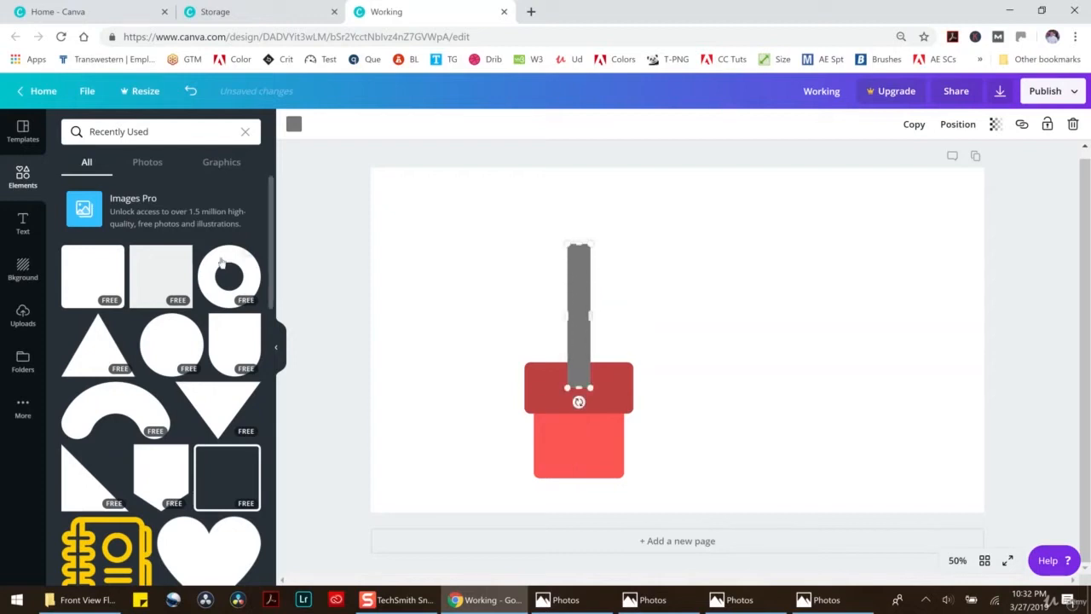
Add a circle, shrink it, centre it over the stem's upper part and colour it the default green
left_click(185, 322)
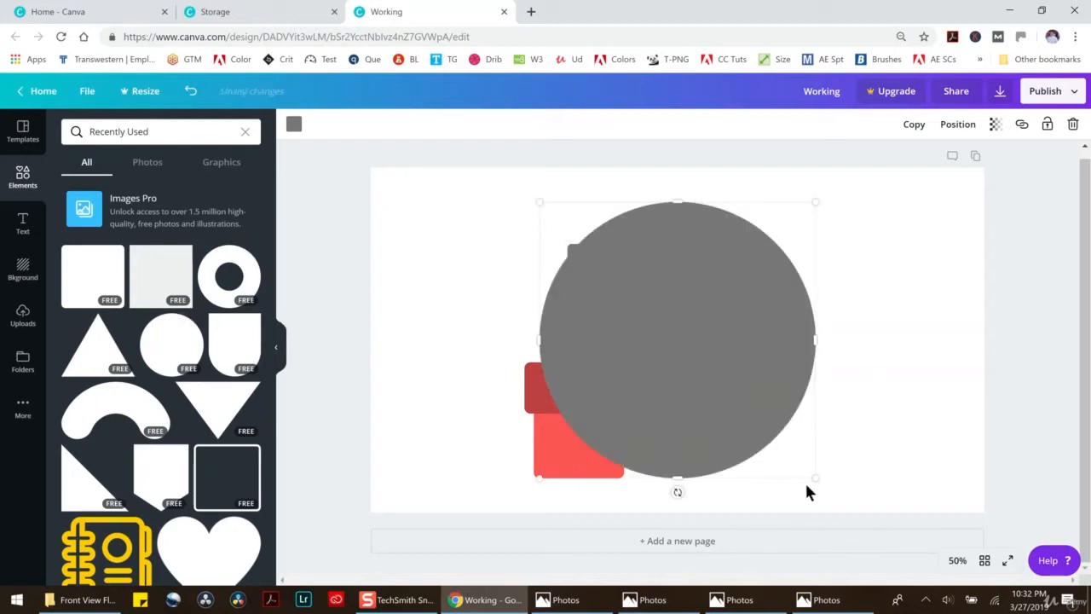
left_click_drag(816, 479, 688, 356)
left_click_drag(619, 290, 582, 289)
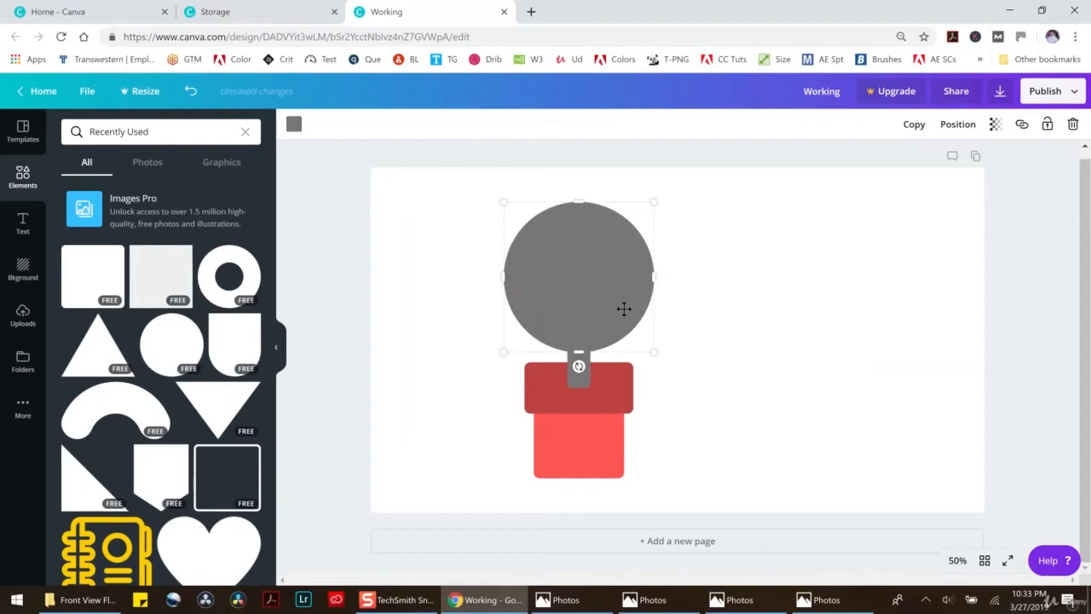
left_click(293, 125)
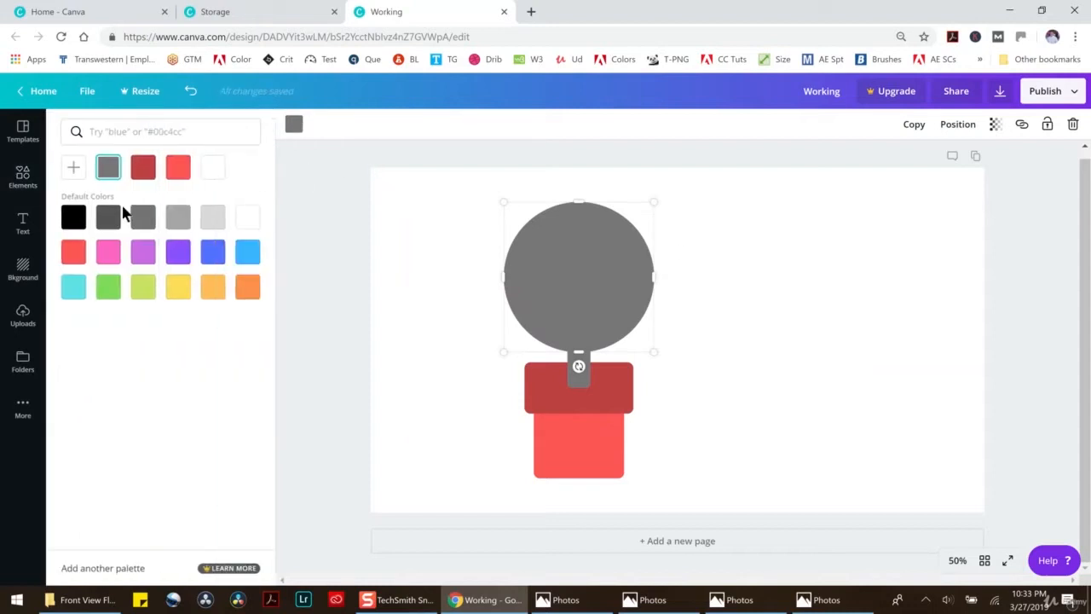
left_click(107, 287)
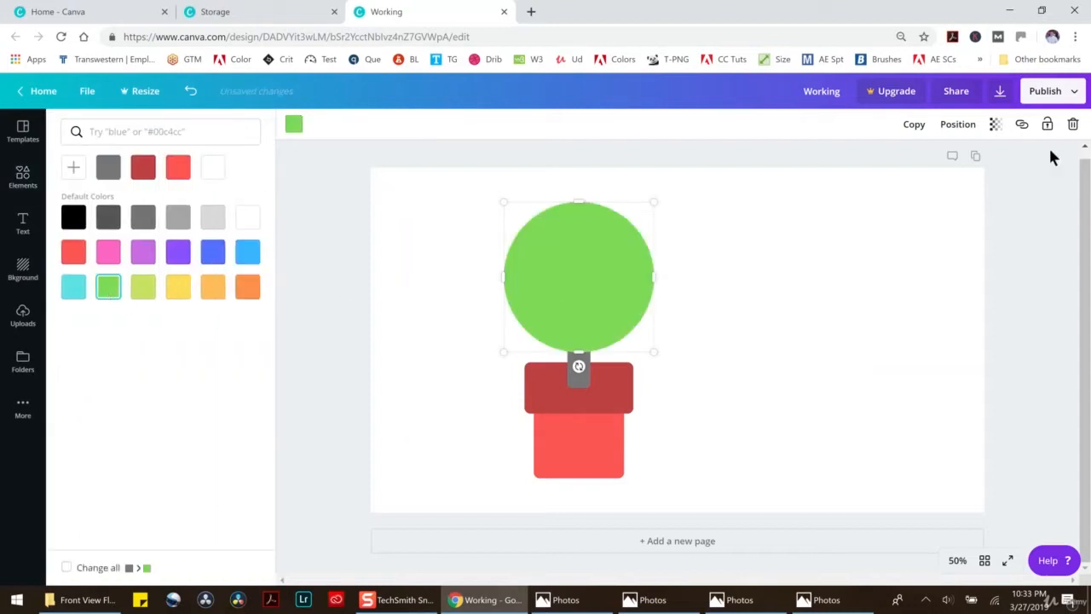
Send the green circle behind the stem and place a duplicate of the stem in the empty area beside the plant
left_click(954, 126)
left_click(911, 190)
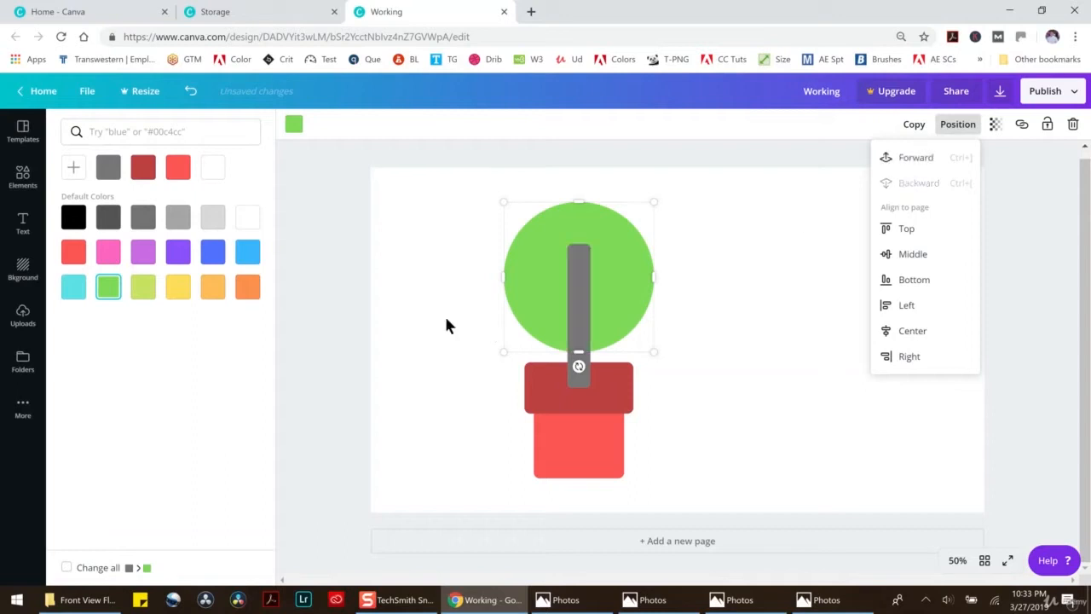
left_click(572, 307)
key("ctrl+d")
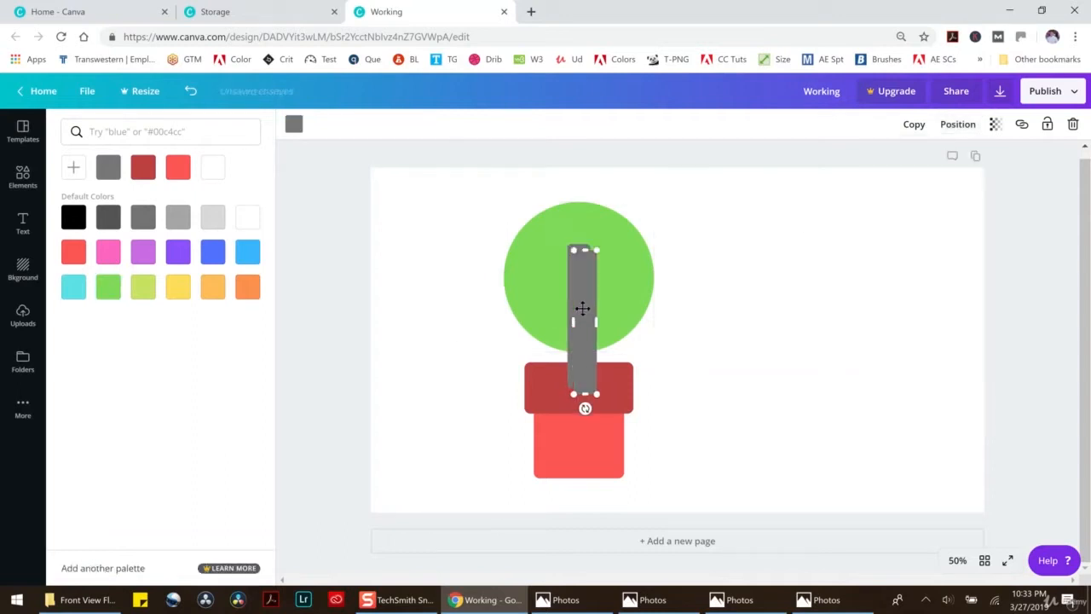
left_click_drag(587, 305, 776, 272)
Send the original stem backward in the stacking order until it sits behind the pot's rim
left_click(577, 297)
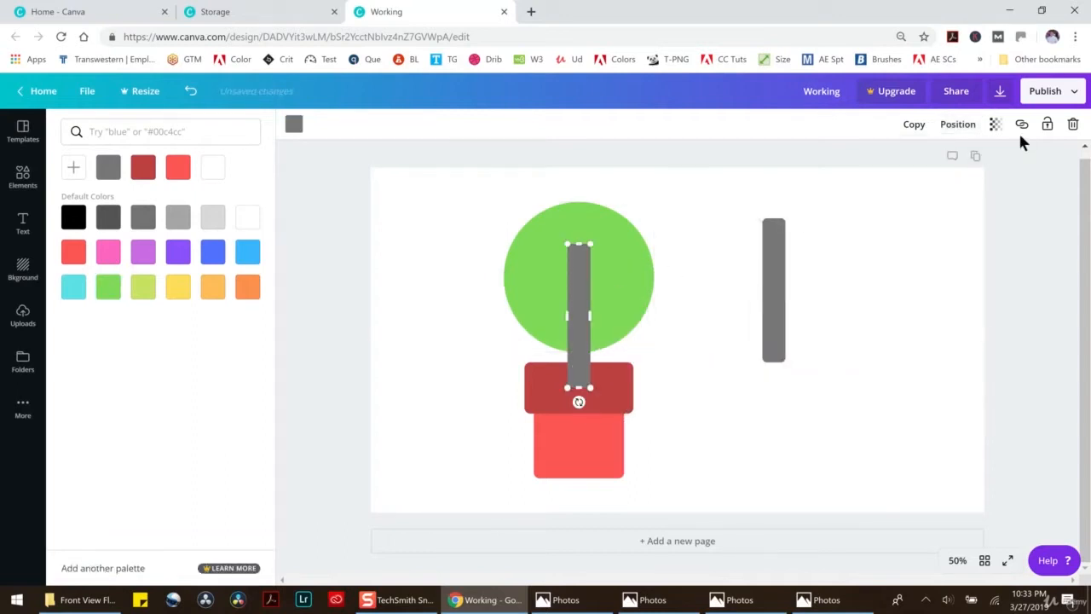
left_click(955, 124)
left_click(905, 182)
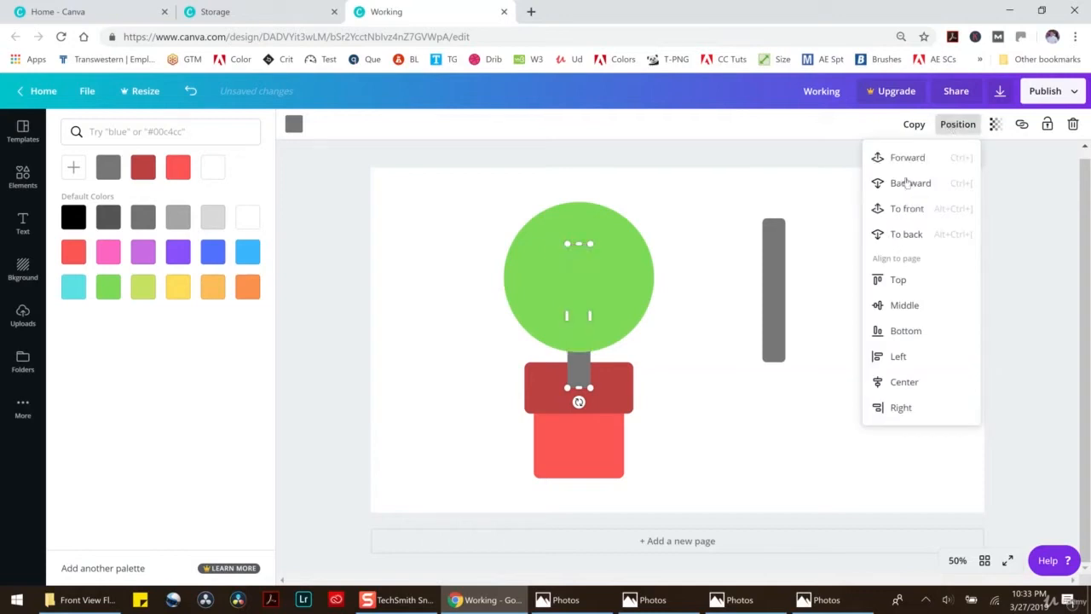
left_click(910, 185)
Send the green circle behind the stem and reposition it slightly higher, leaving a short length of stem exposed above the rim
left_click(639, 273)
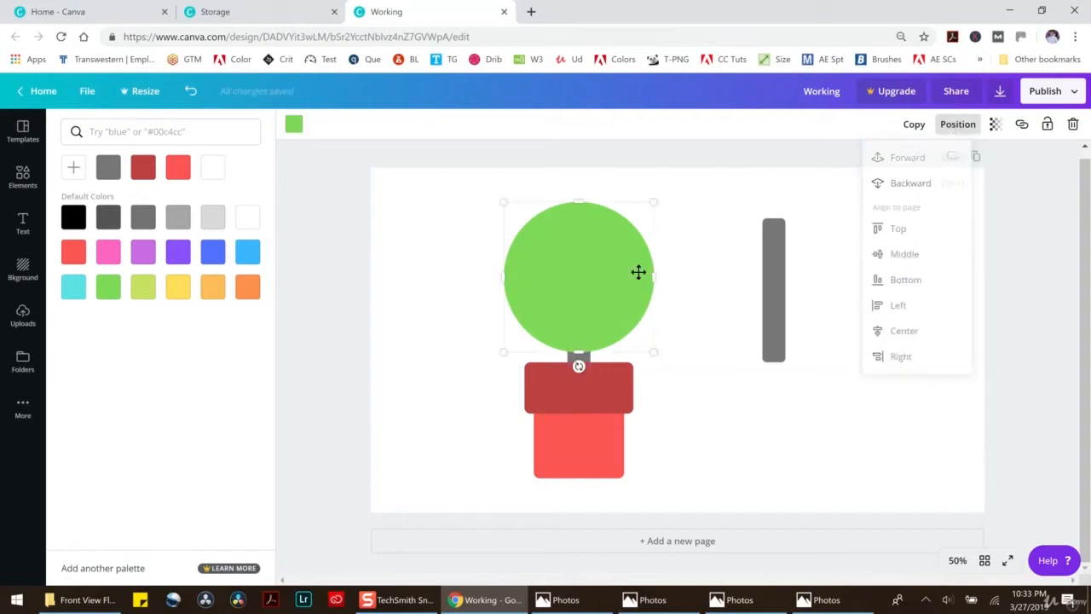
left_click(957, 125)
left_click(926, 230)
left_click(926, 182)
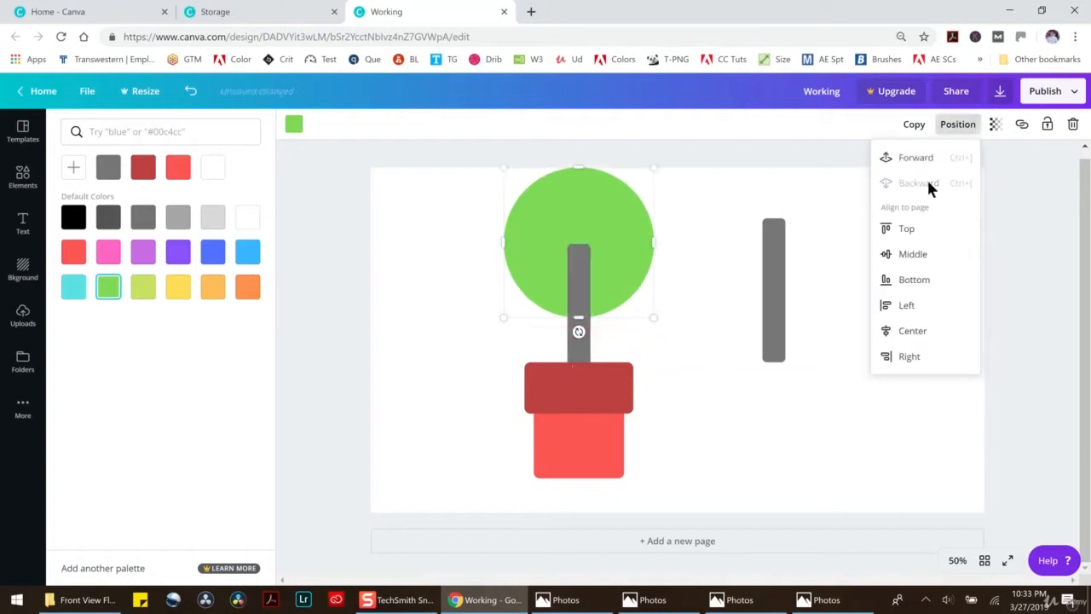
left_click(718, 209)
left_click_drag(592, 214, 589, 231)
Shorten and rotate the spare stem into a diagonal branch, with a mirrored copy on the trunk's other side, both inside the circle
left_click(782, 292)
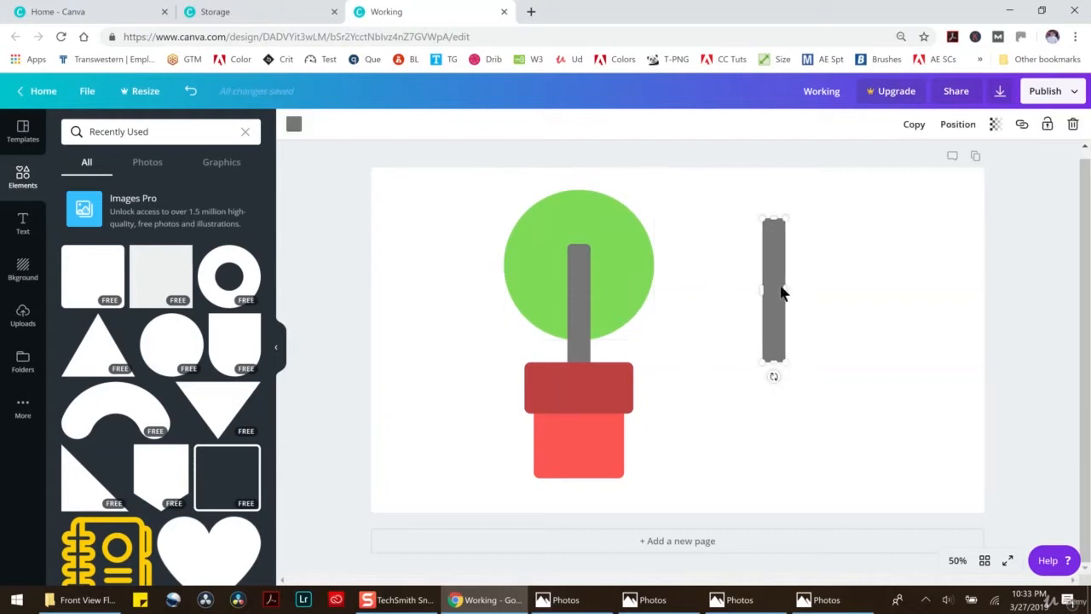
left_click_drag(776, 223, 602, 287)
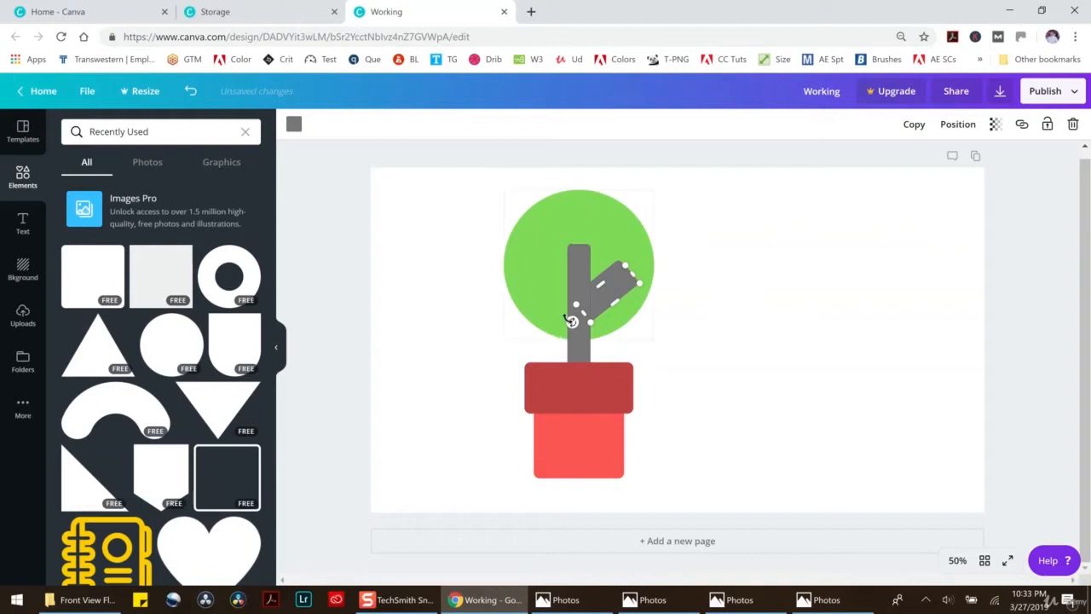
left_click_drag(566, 315, 670, 343)
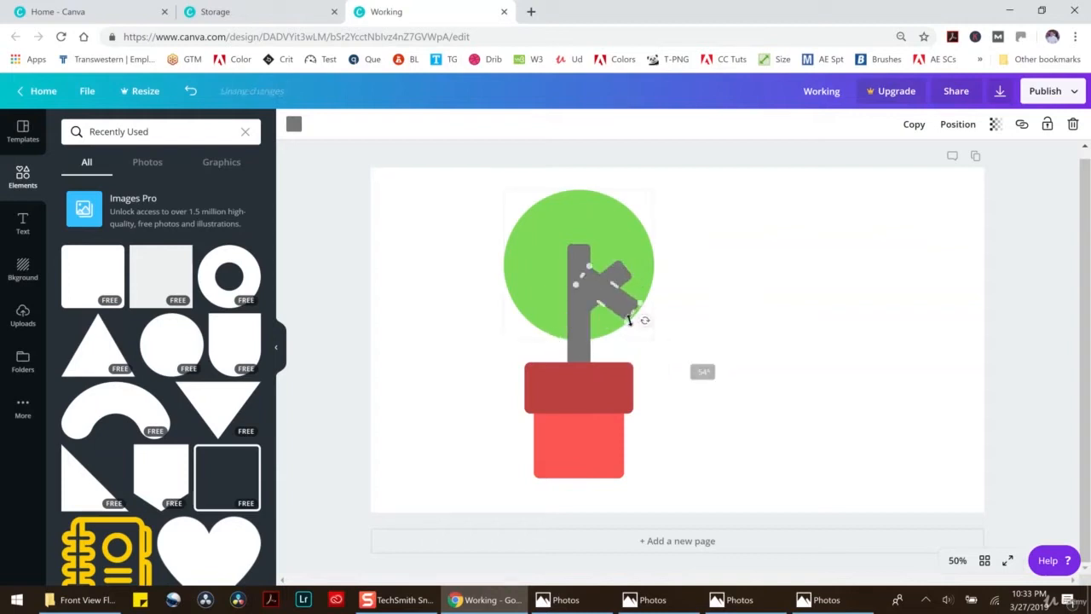
left_click_drag(624, 303, 574, 292)
left_click(714, 275)
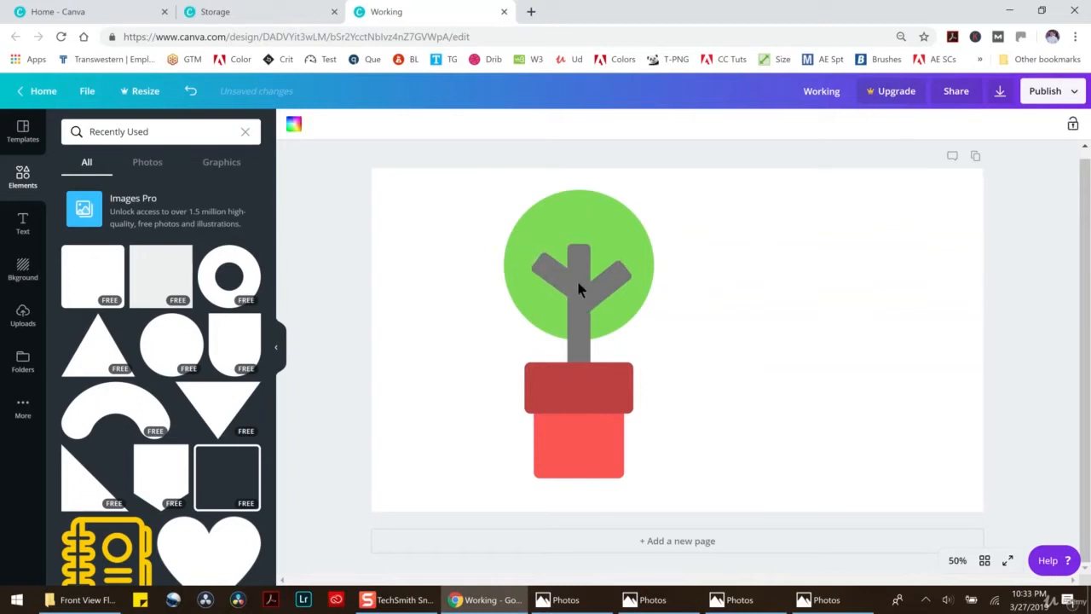
Make both diagonal branches thinner than the trunk while keeping them attached to it
left_click(551, 280)
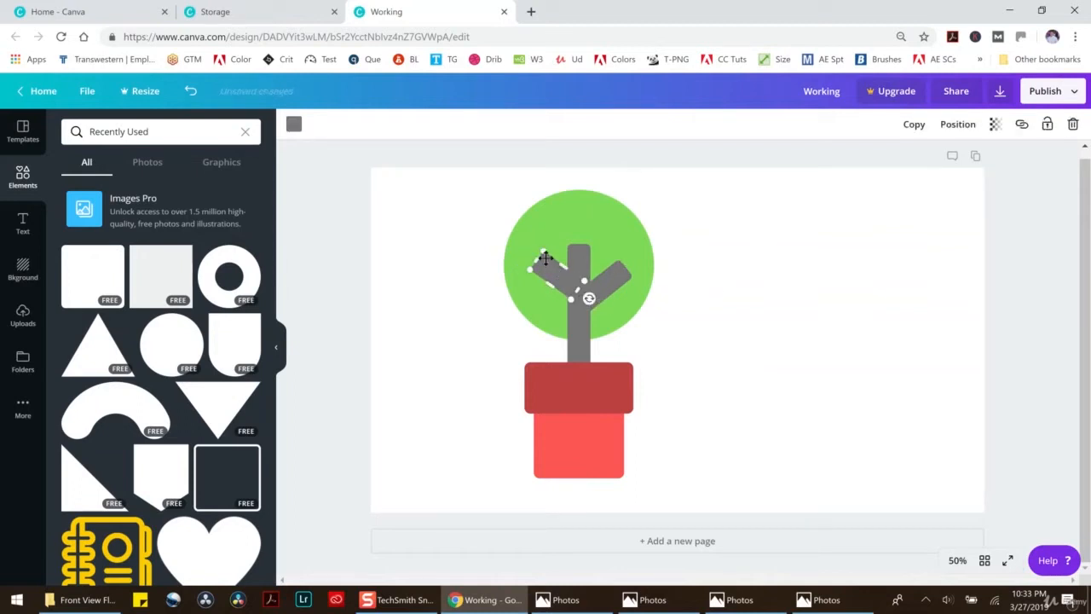
mouse_move(543, 254)
left_mouse_down()
mouse_move(545, 276)
mouse_move(534, 265)
left_mouse_up()
left_click(597, 285)
mouse_move(615, 260)
left_mouse_down()
mouse_move(620, 288)
mouse_move(609, 292)
mouse_move(623, 272)
left_mouse_up()
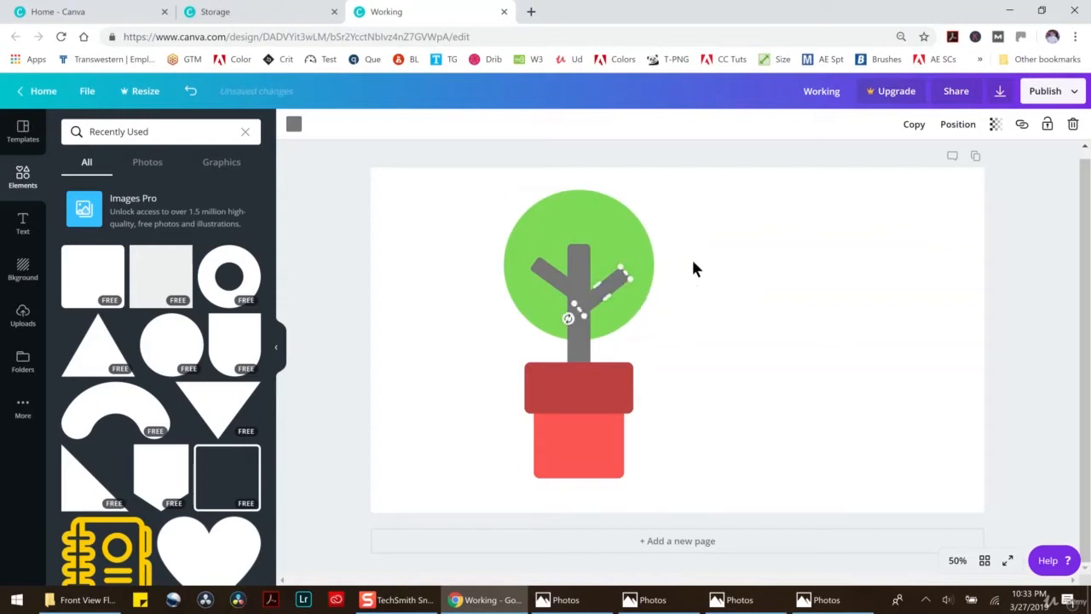
left_click(703, 258)
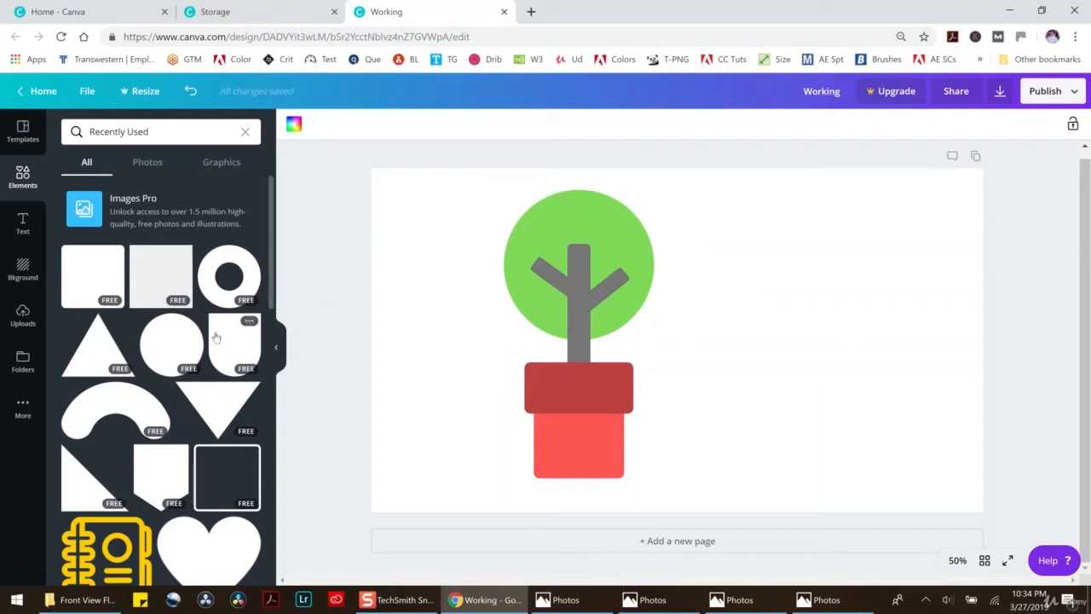
Recolour the foliage circle with the custom darker green #69b449
left_click(582, 204)
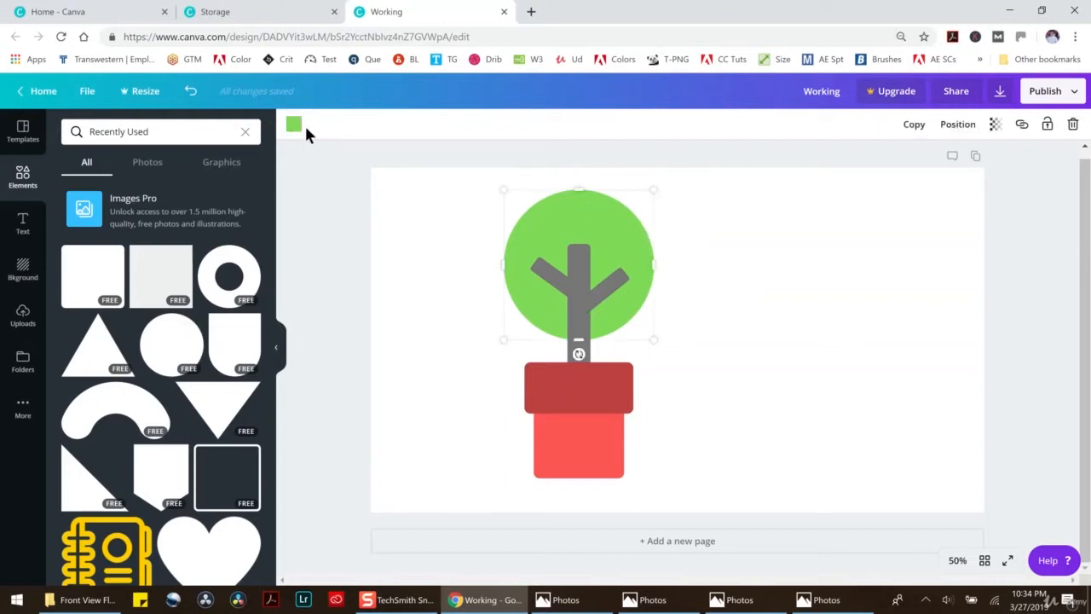
left_click(296, 128)
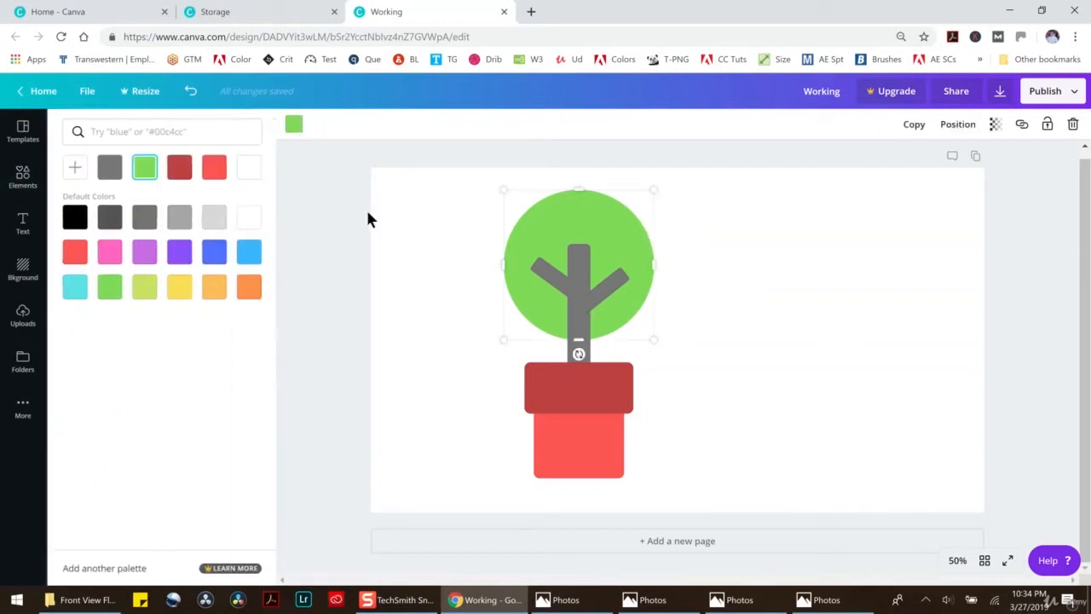
left_click(75, 169)
mouse_move(164, 238)
left_mouse_down()
mouse_move(161, 224)
mouse_move(180, 217)
mouse_move(165, 214)
mouse_move(187, 229)
mouse_move(170, 219)
left_mouse_up()
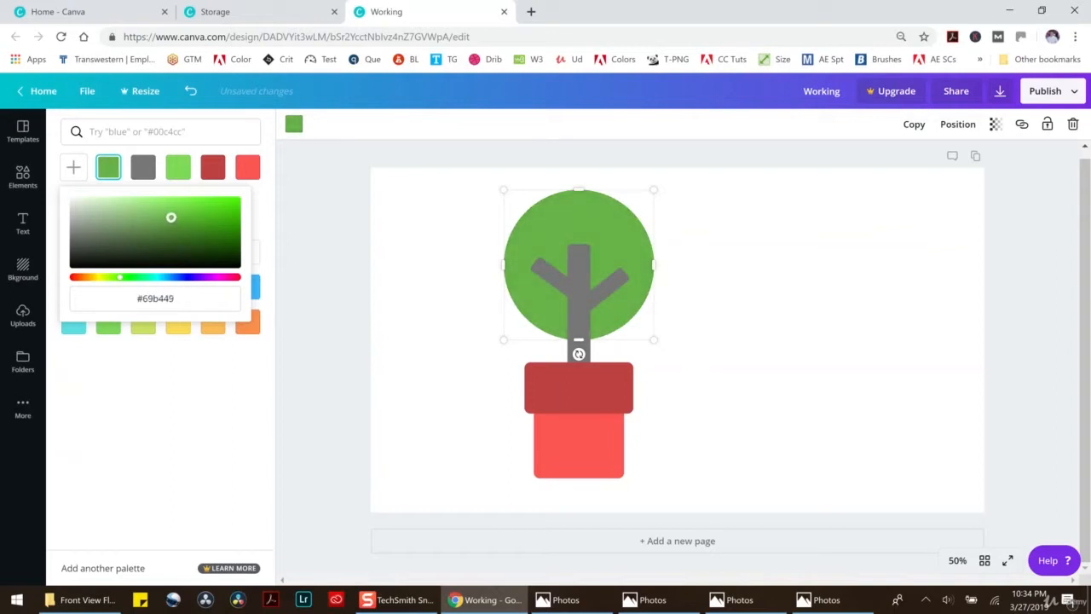
left_click(407, 269)
Recolour the trunk brown with the custom colour #a46036, starting from the default orange
left_click(597, 234)
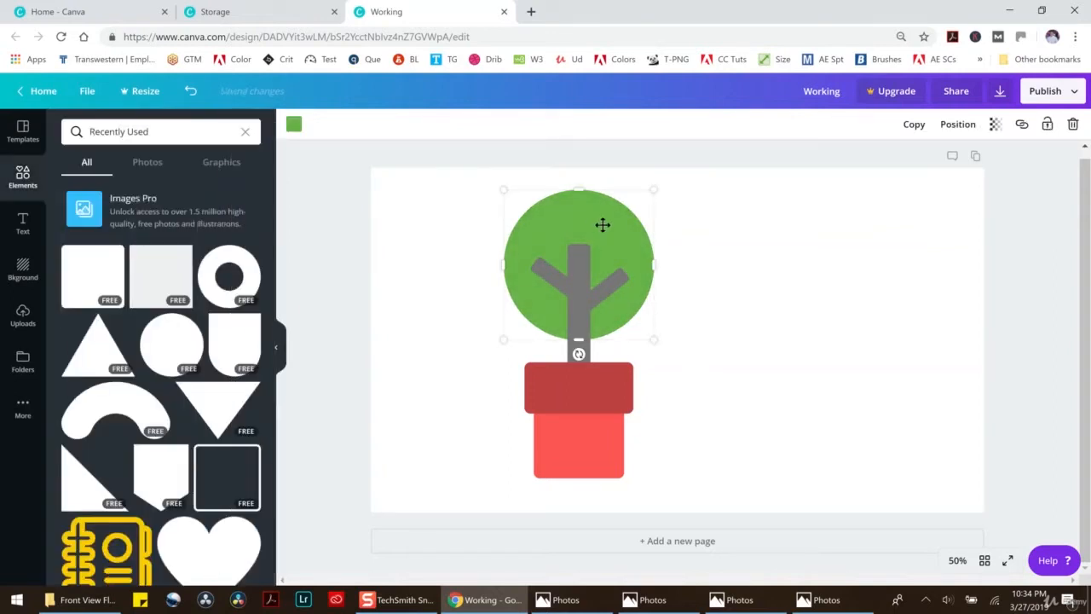
left_click(583, 276)
left_click(293, 124)
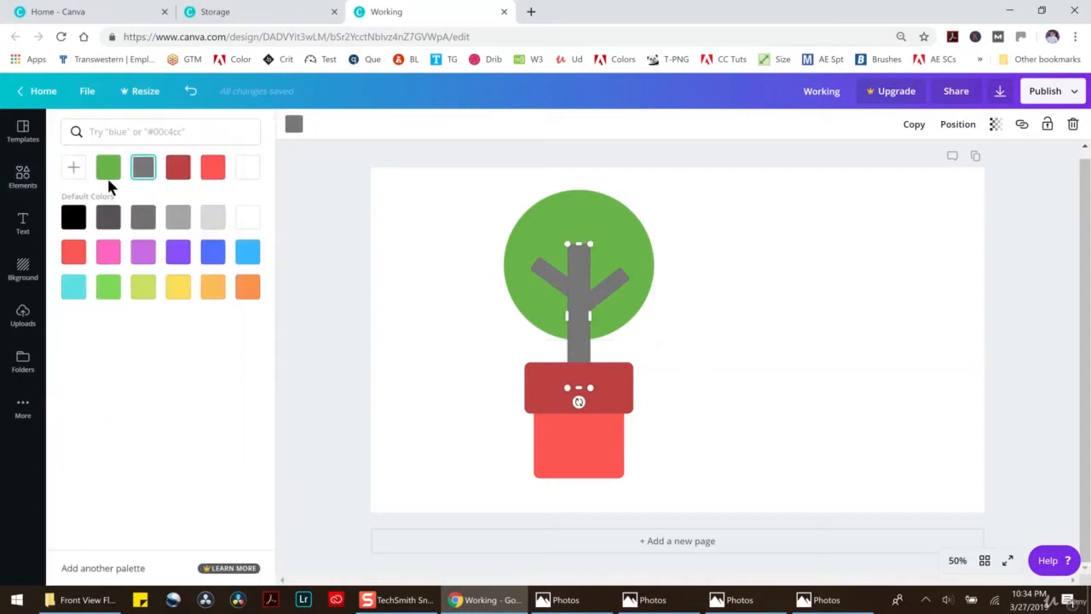
left_click(247, 289)
left_click(72, 167)
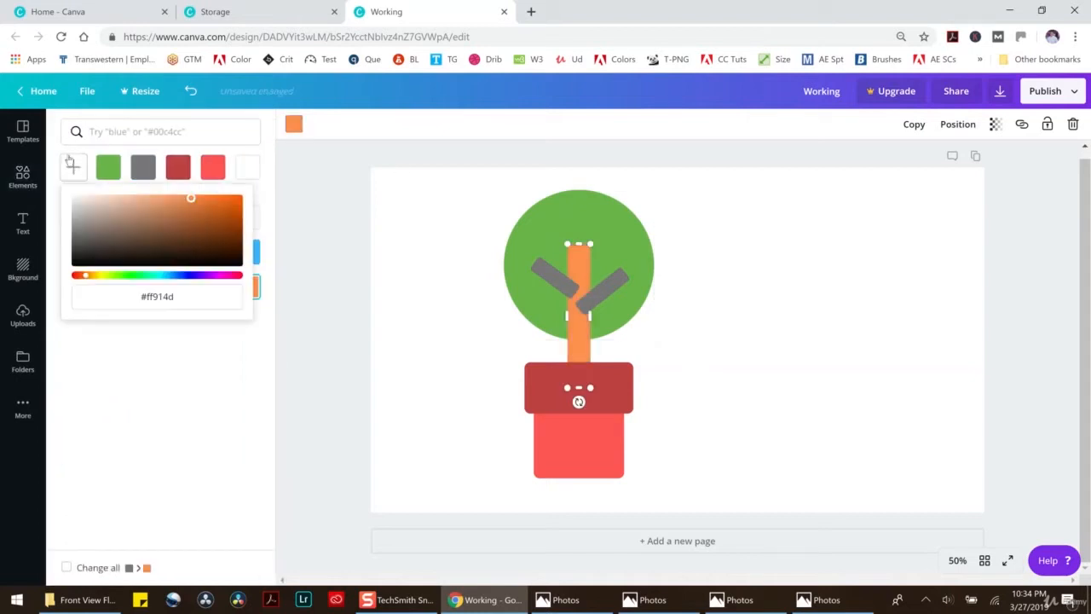
left_click(72, 166)
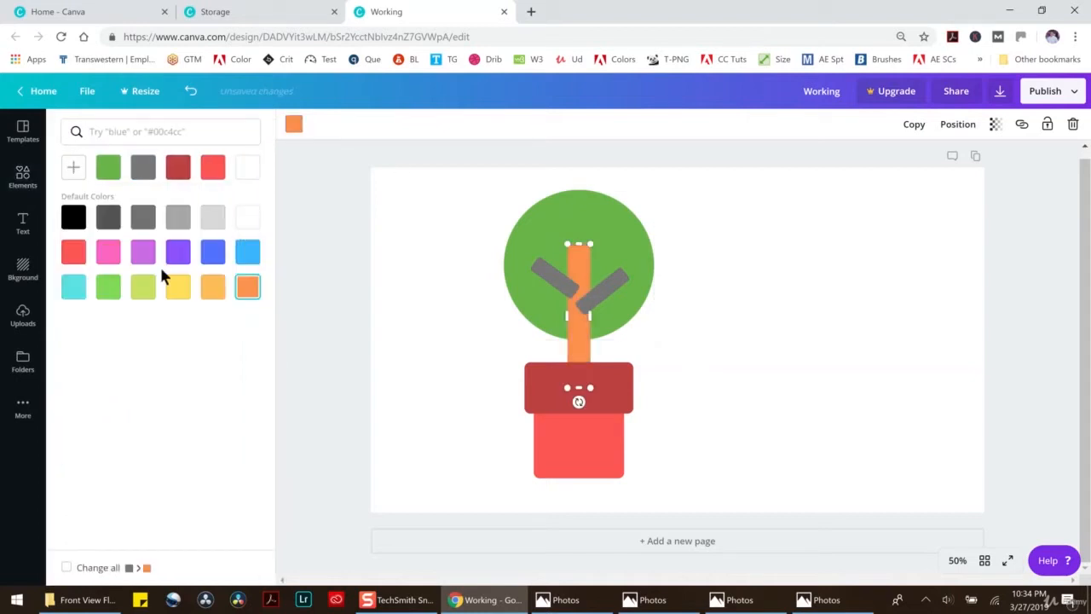
left_click(72, 166)
left_click(183, 221)
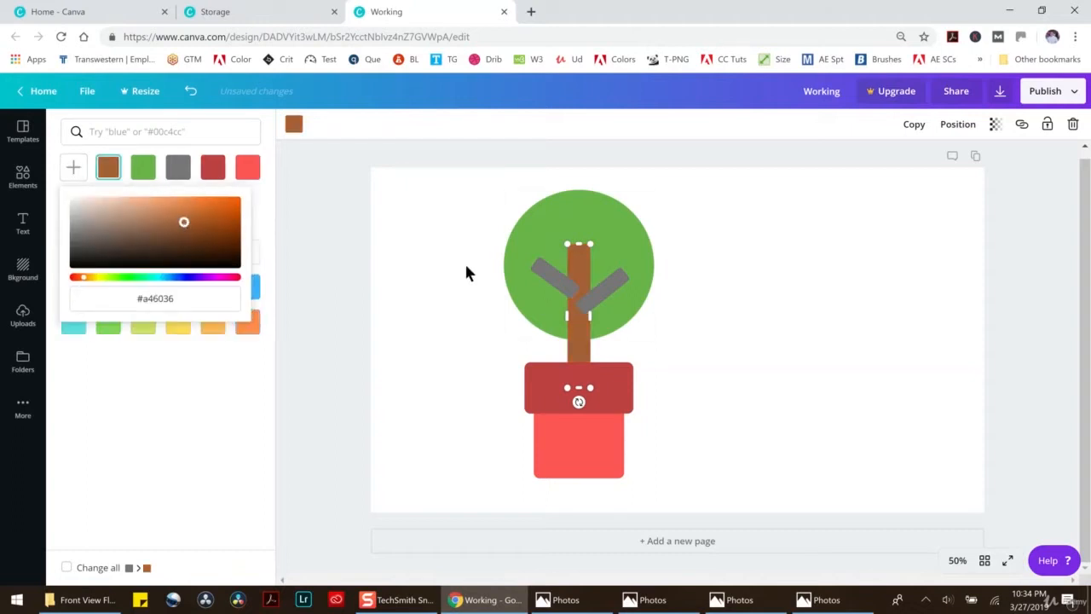
Apply the trunk's brown to both diagonal branches
left_click(540, 284)
left_click(108, 166)
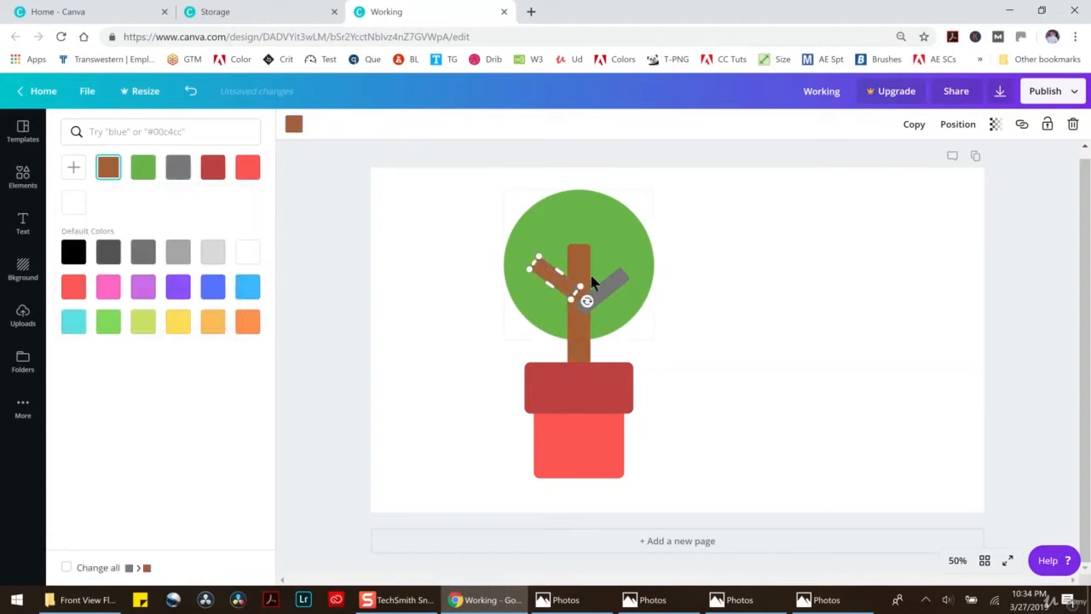
left_click(598, 288)
left_click(109, 166)
Duplicate the foliage circle, shrink the copy to a small dot, make it semi-transparent and move it to the empty area beside the plant
left_click(604, 224)
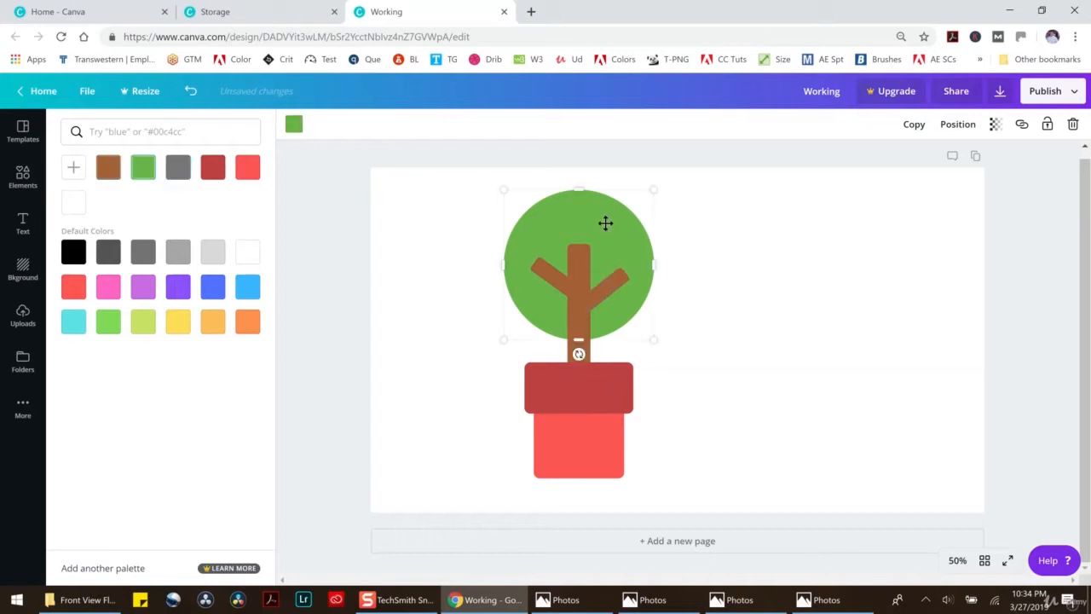
key("ctrl+c")
key("ctrl+v")
left_click_drag(656, 191, 537, 306)
left_click(995, 125)
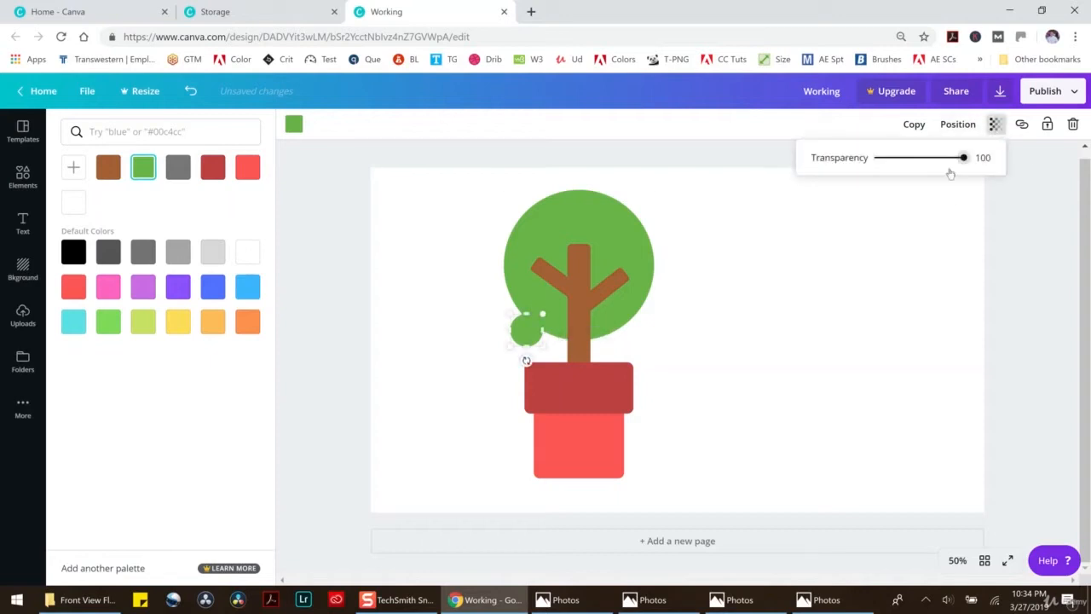
left_click_drag(955, 165, 920, 165)
left_click_drag(535, 322, 831, 260)
left_click(294, 124)
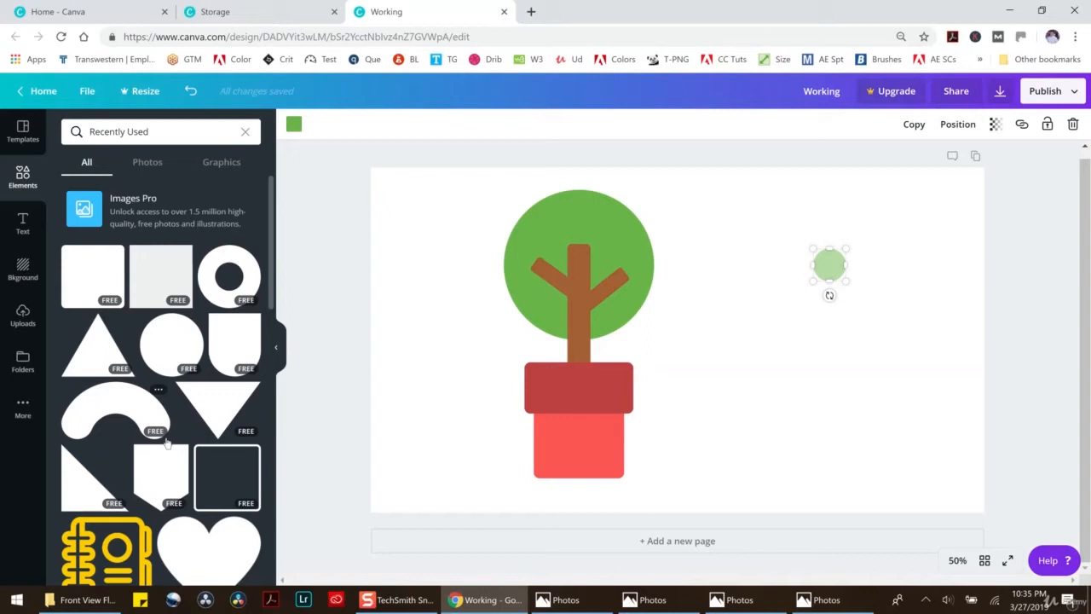
left_click(847, 252)
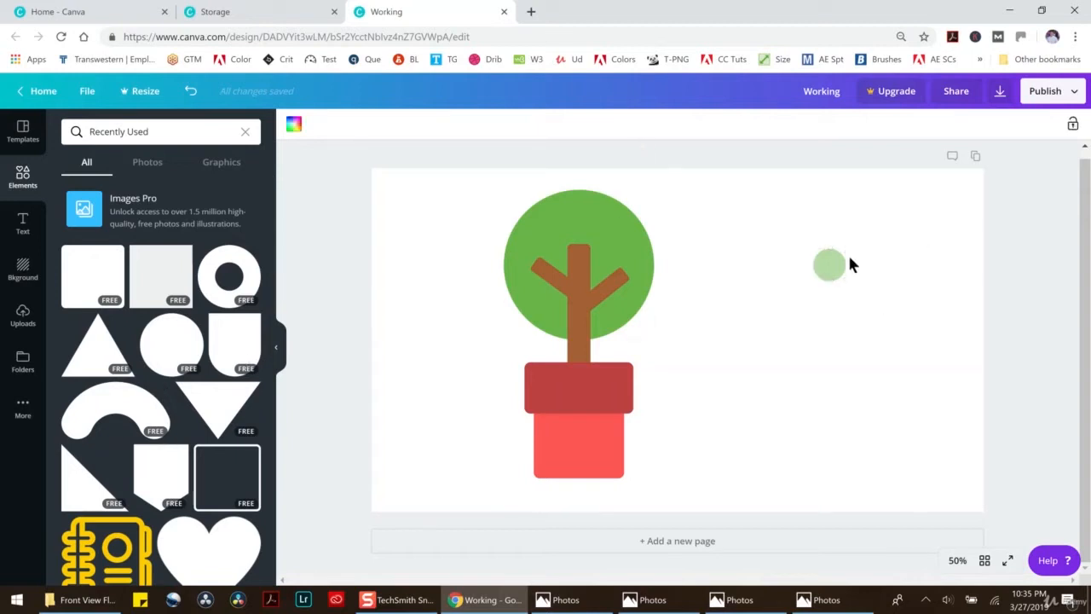
Duplicate the small translucent circle and place the copy directly below the first, overlapping it by about half
left_click(822, 273)
key("ctrl+d")
mouse_move(833, 267)
left_mouse_down()
mouse_move(828, 295)
mouse_move(829, 281)
left_mouse_up()
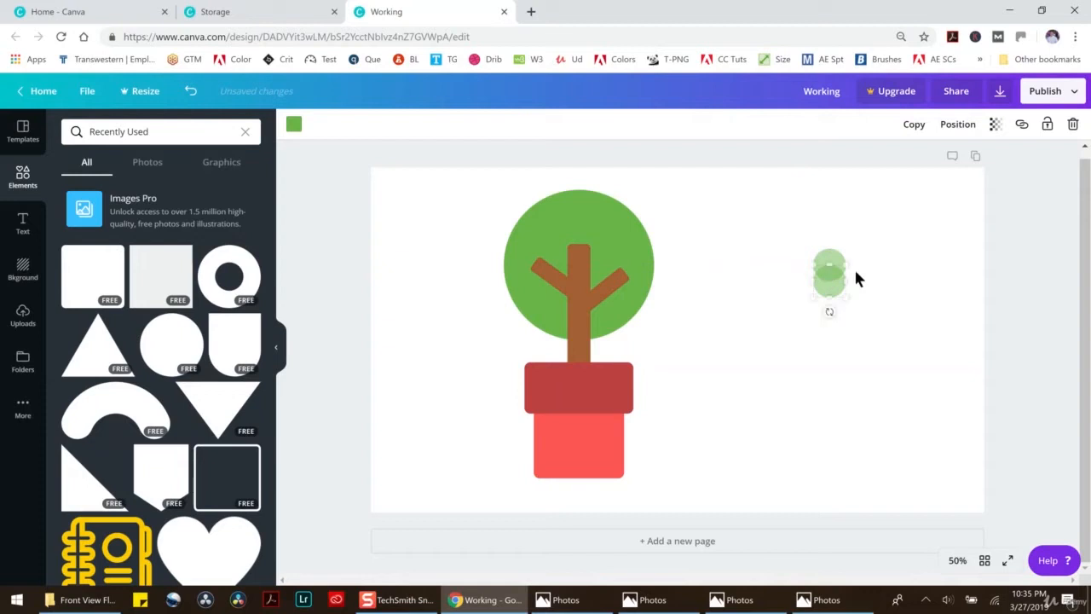
left_click(876, 272)
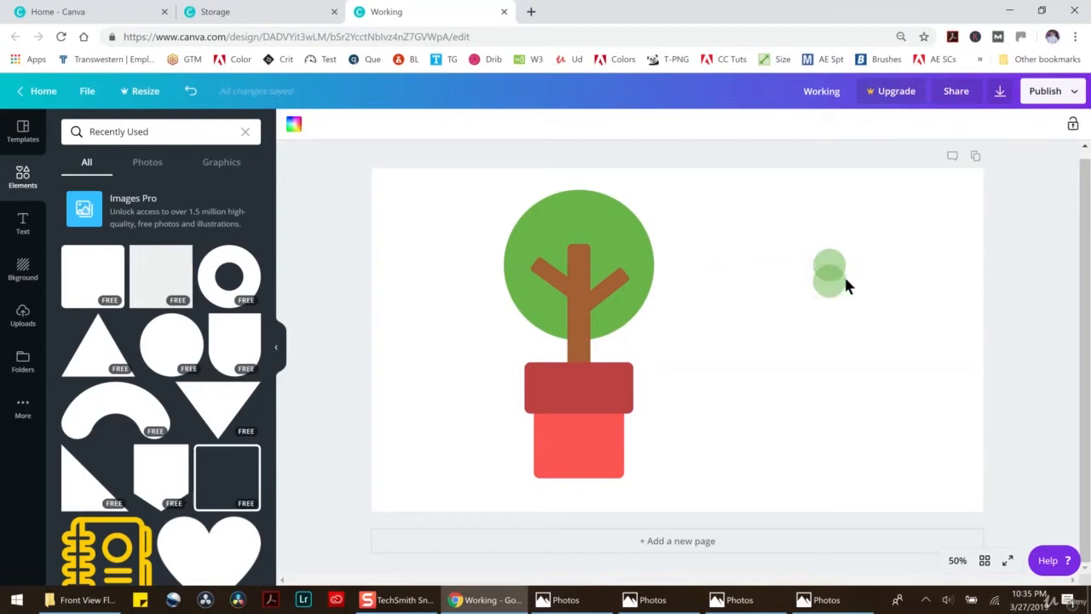
Try the overlapping circle pair on the tree's left branch, and undo the placement
left_click_drag(796, 248, 877, 316)
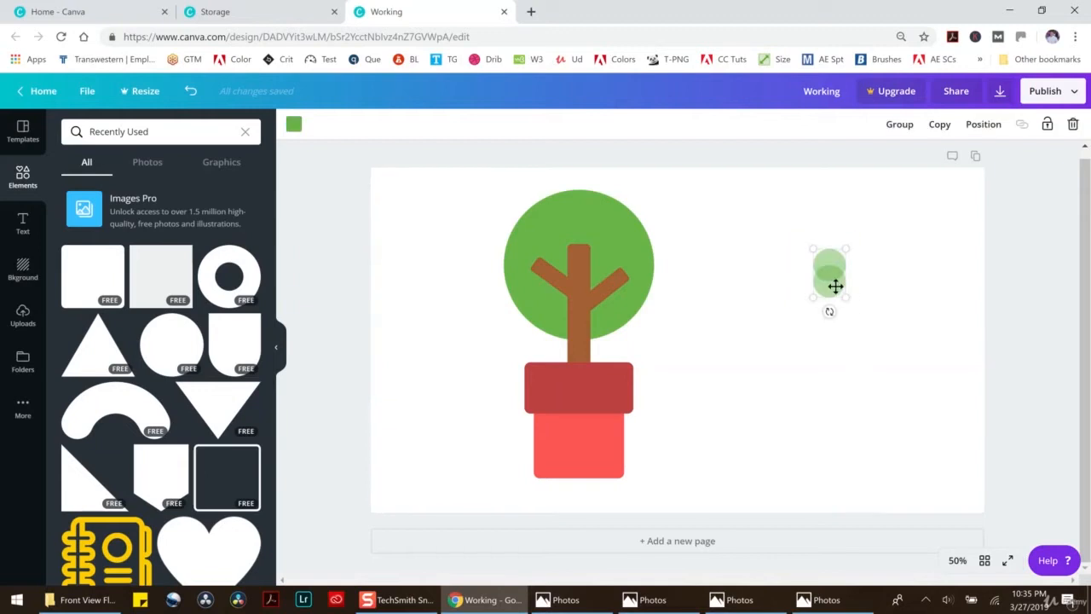
left_click_drag(833, 285, 588, 301)
left_click(538, 280)
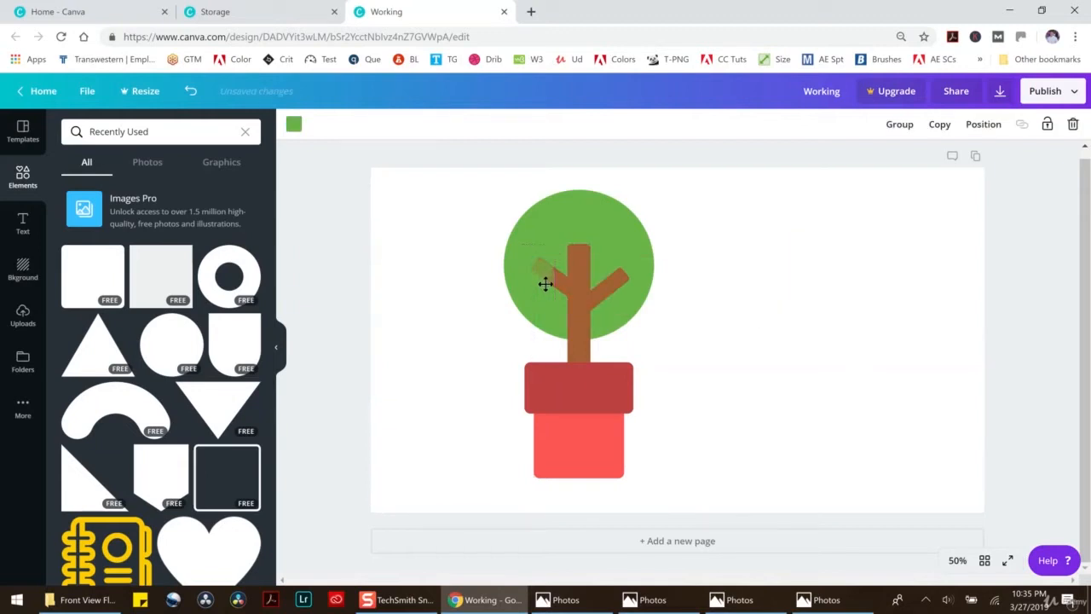
left_click_drag(539, 306, 526, 300)
left_click(547, 271)
left_click_drag(531, 307, 526, 299)
left_click(791, 280)
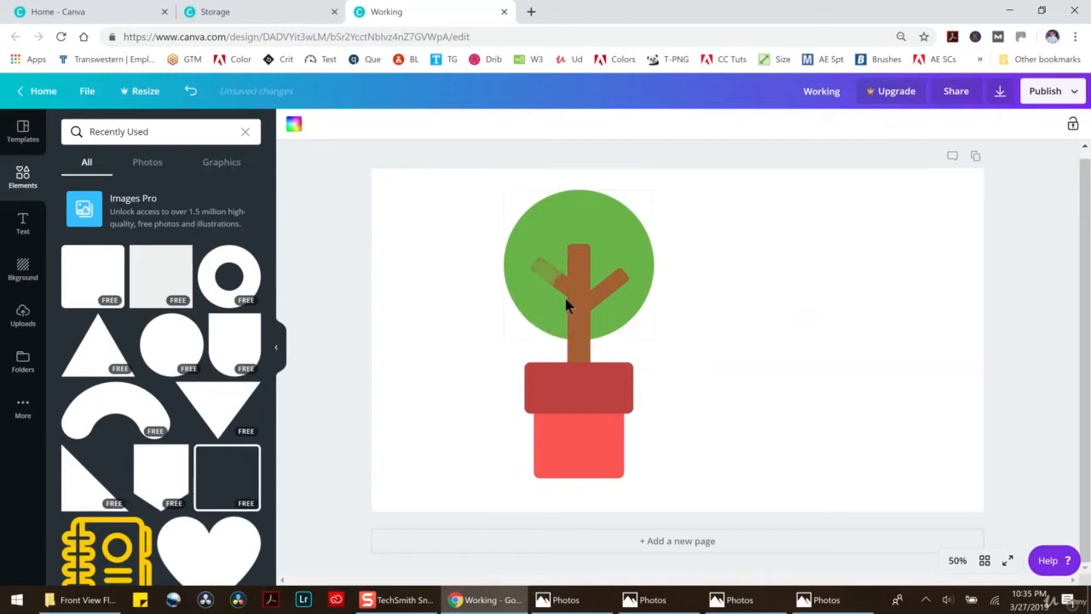
left_click(190, 91)
Paste seven copies of the translucent circle pair and spread them with the original over two rows beside the plant
left_click_drag(734, 241, 895, 349)
key("ctrl+v")
key("ctrl+v")
key("ctrl+v")
left_click_drag(832, 282, 848, 374)
key("ctrl+v")
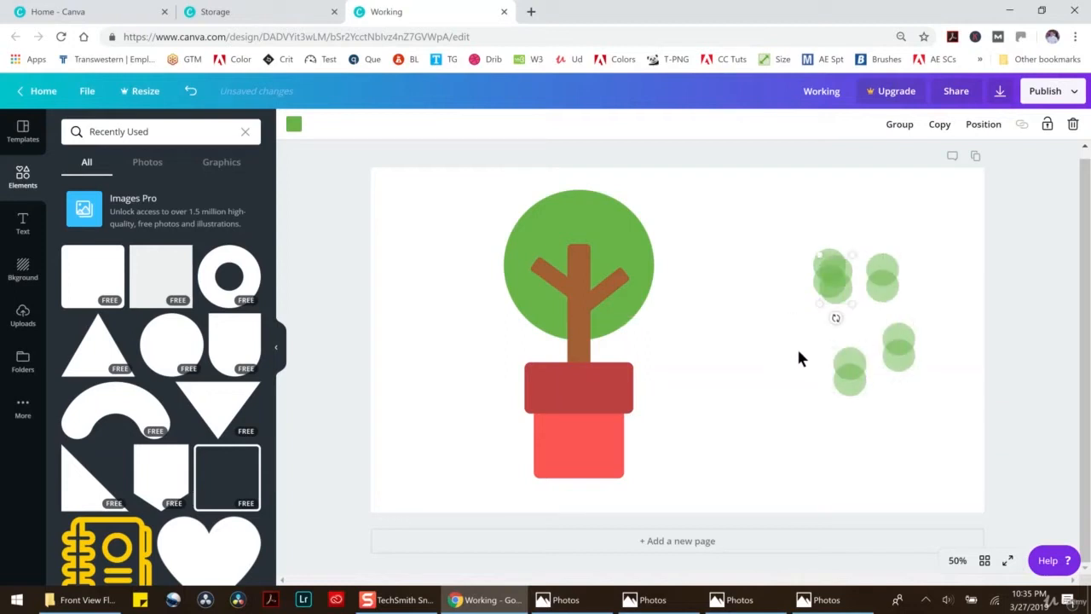
left_click_drag(838, 276, 791, 364)
key("ctrl+v")
left_click_drag(832, 293, 725, 346)
key("ctrl+v")
key("ctrl+v")
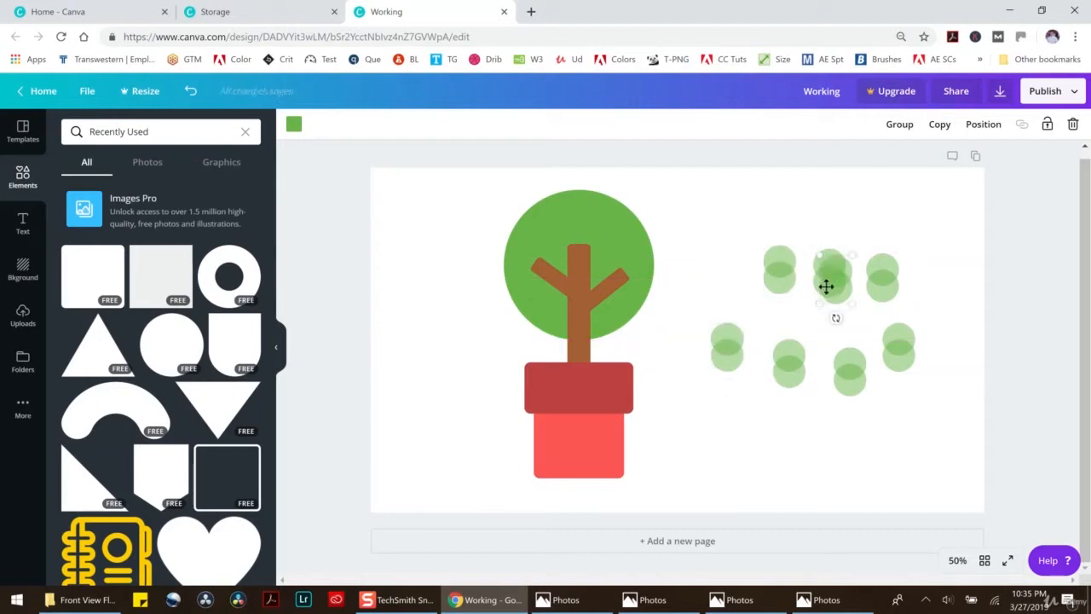
left_click_drag(826, 287, 719, 295)
Paste five more circle pairs, placing four in a row along the bottom and one in the page's upper-right corner
key("ctrl+v")
left_click_drag(840, 308, 912, 436)
key("ctrl+v")
left_click_drag(830, 282, 842, 447)
key("ctrl+v")
left_click_drag(827, 282, 775, 453)
key("ctrl+v")
left_click_drag(831, 281, 725, 449)
key("ctrl+v")
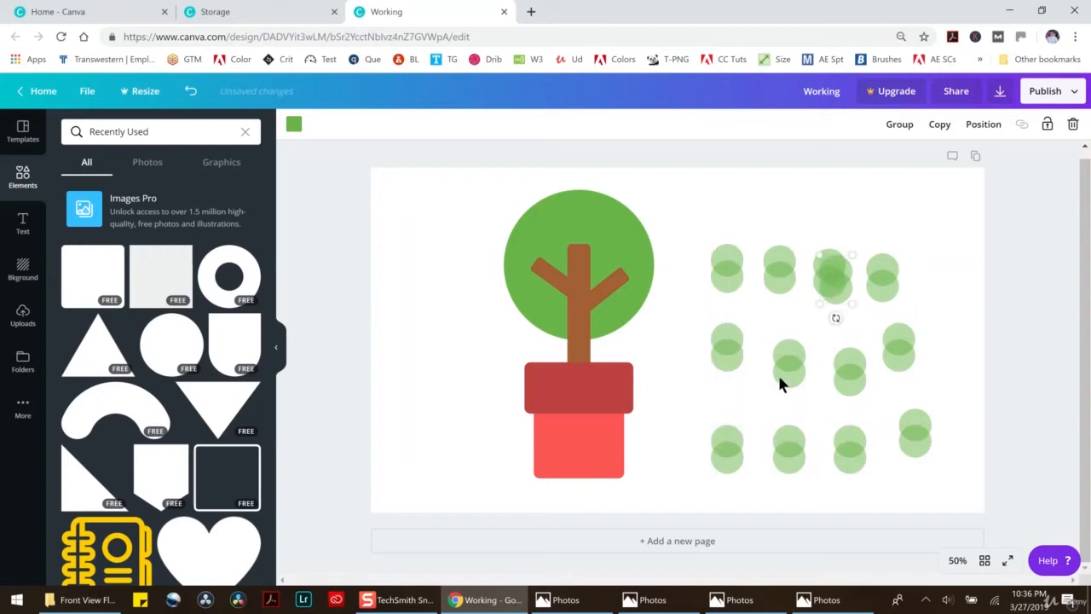
left_click_drag(826, 289, 957, 208)
Move three translucent circle pairs onto the tree, covering the left branch with two and the trunk's tip with one, rotated to fit
left_click(736, 270)
left_click_drag(729, 306, 698, 302)
left_click_drag(687, 216, 554, 283)
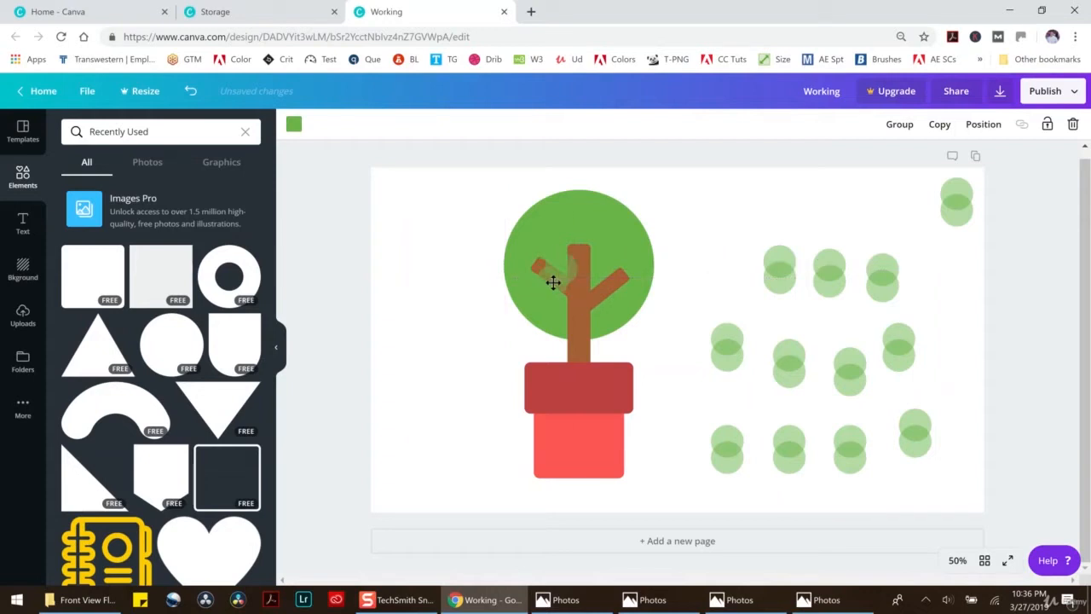
left_click(776, 279)
left_click_drag(750, 229, 548, 261)
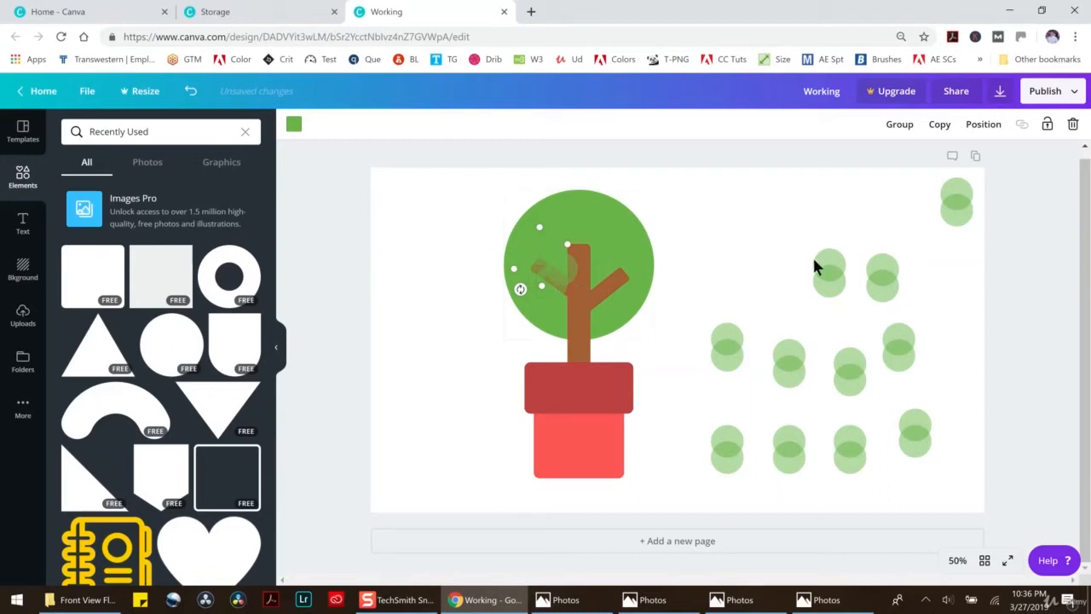
left_click_drag(841, 290, 752, 281)
left_click_drag(816, 280, 572, 254)
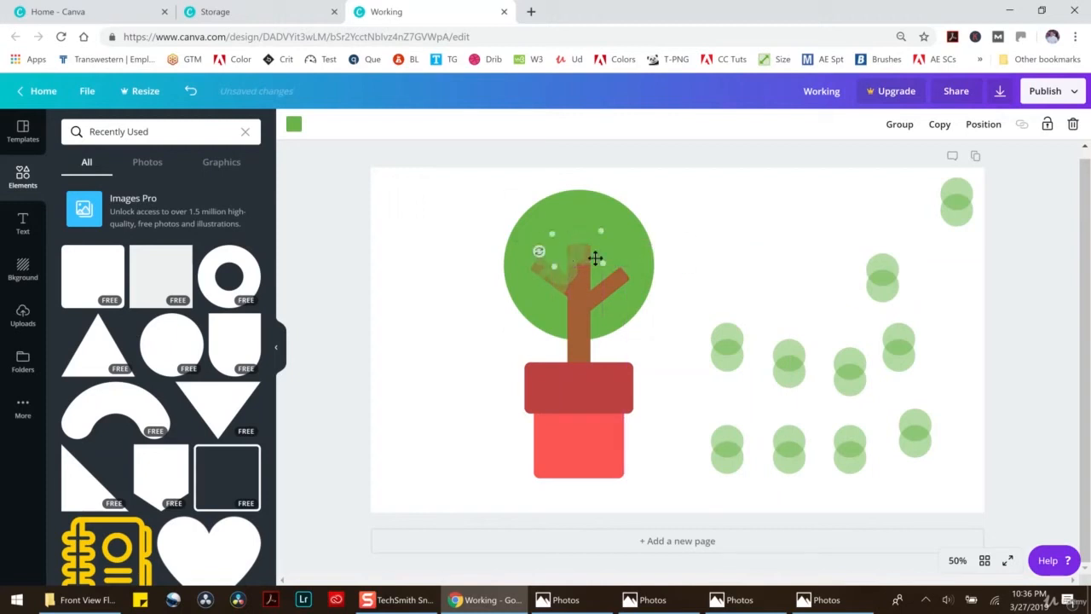
Place three more circle pairs over the tree, covering the trunk's fork and the right branch from base to tip
left_click(874, 277)
left_click_drag(882, 315, 575, 280)
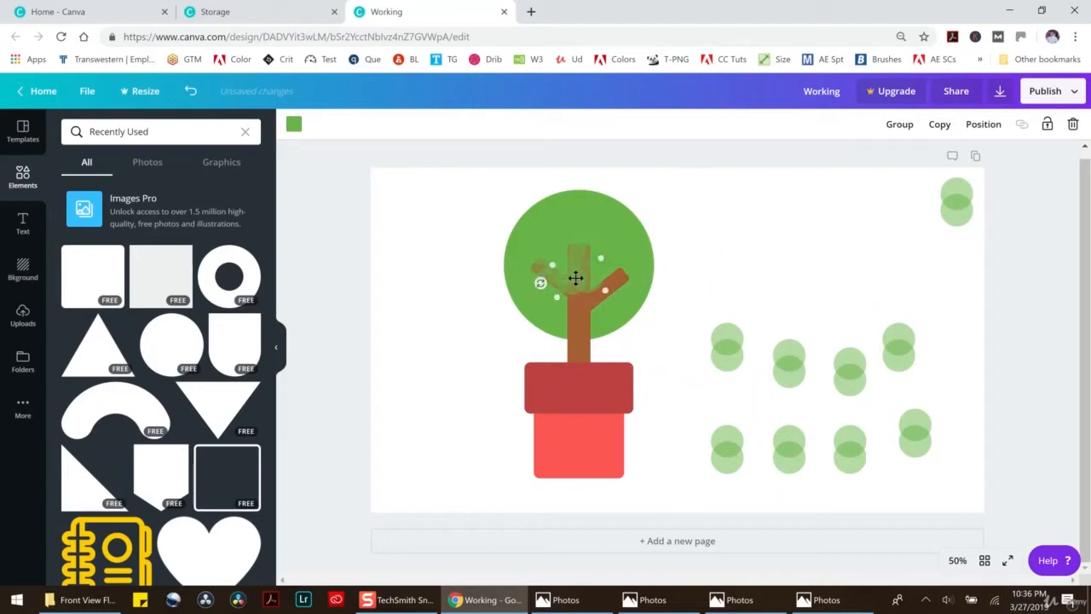
left_click_drag(859, 301, 905, 352)
left_click_drag(885, 300, 595, 304)
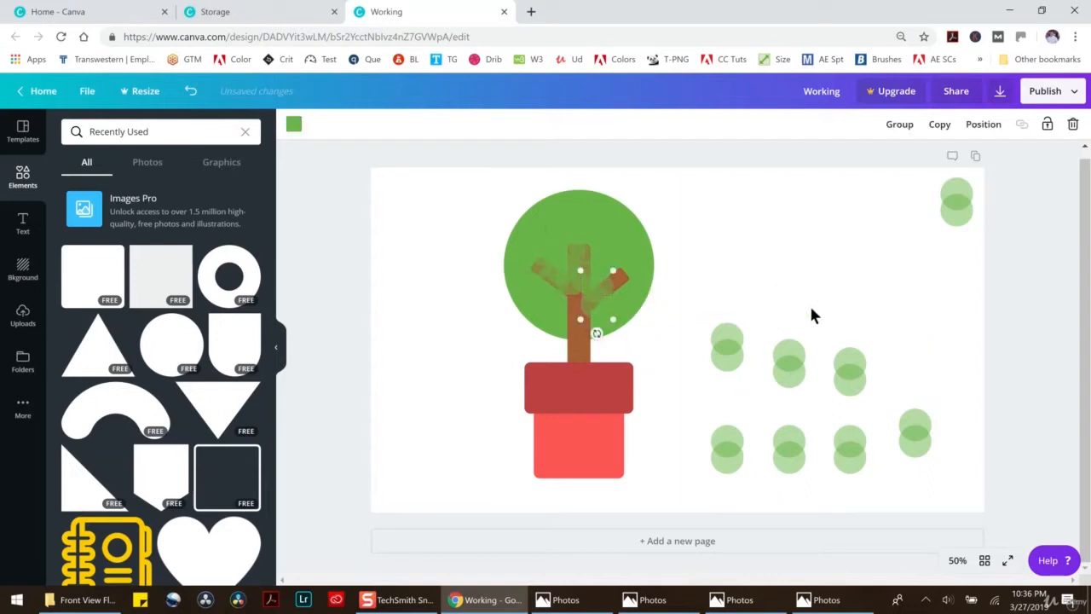
left_click_drag(844, 352, 621, 282)
Rotate and place three circle pairs down the trunk, covering it from the fork to the foliage's lower edge
left_click_drag(762, 331, 752, 388)
left_click_drag(788, 362, 575, 309)
left_click(727, 347)
left_click_drag(725, 383, 589, 317)
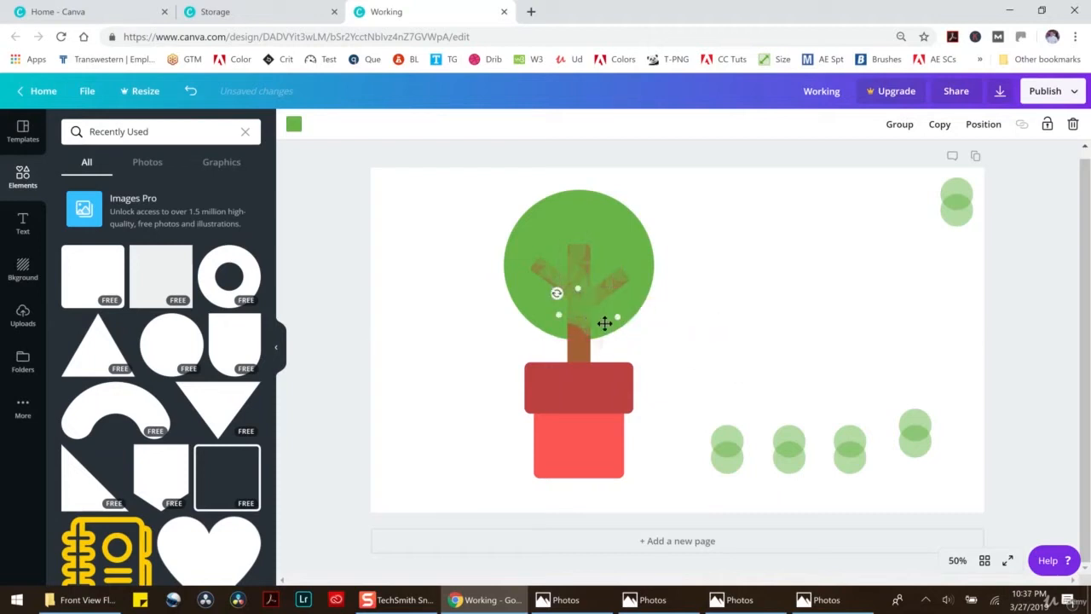
left_click(710, 369)
left_click(731, 432)
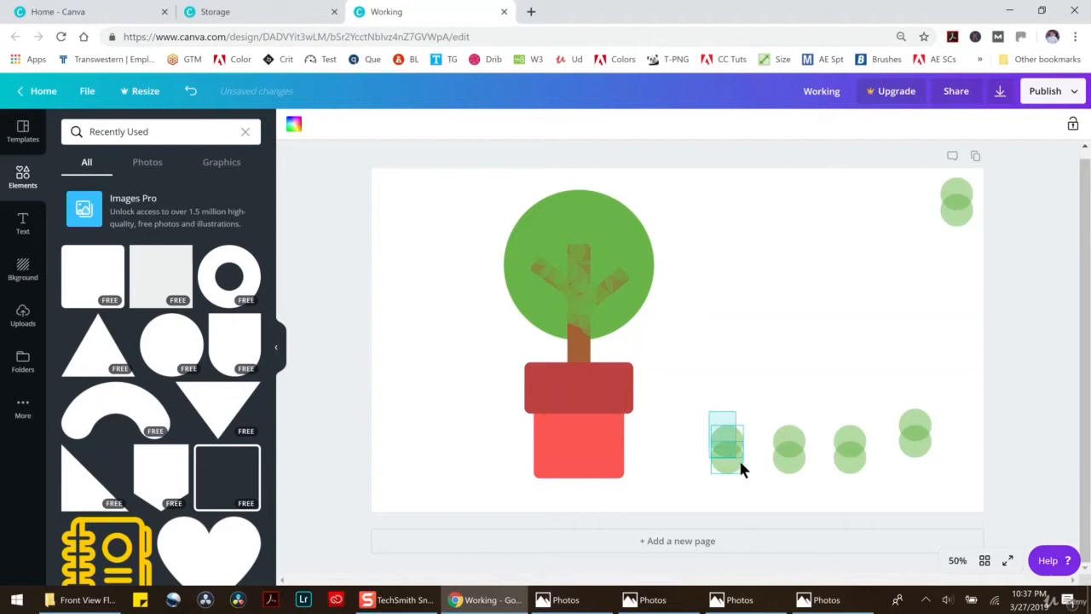
left_click_drag(725, 487, 584, 318)
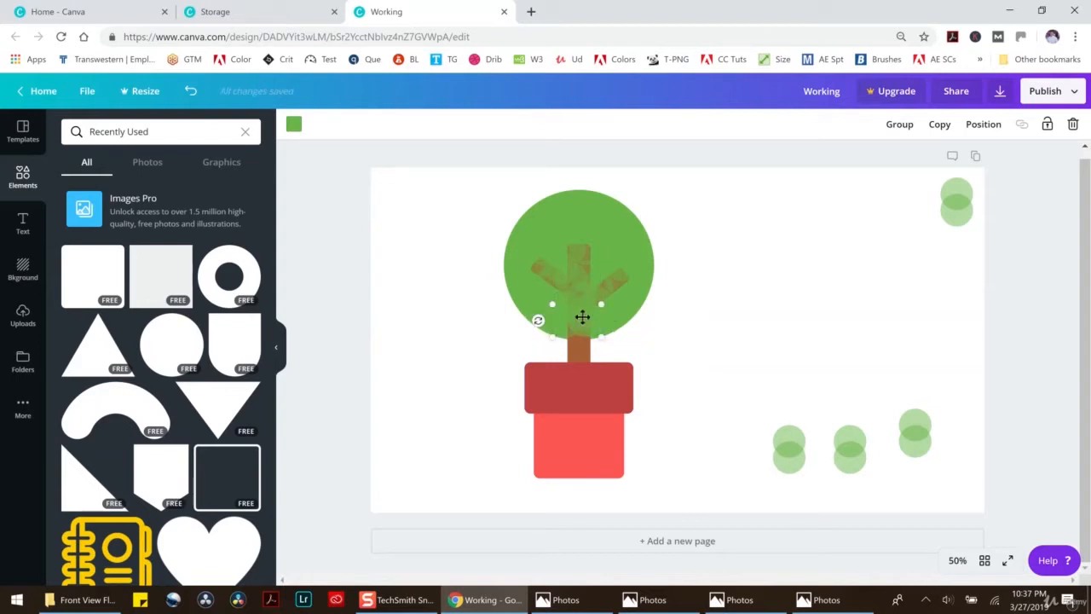
left_click_drag(538, 320, 568, 319)
Rearrange single circles over the lower trunk, pulling one off the tree, and delete all leftover circles beside the plant
left_click(789, 456)
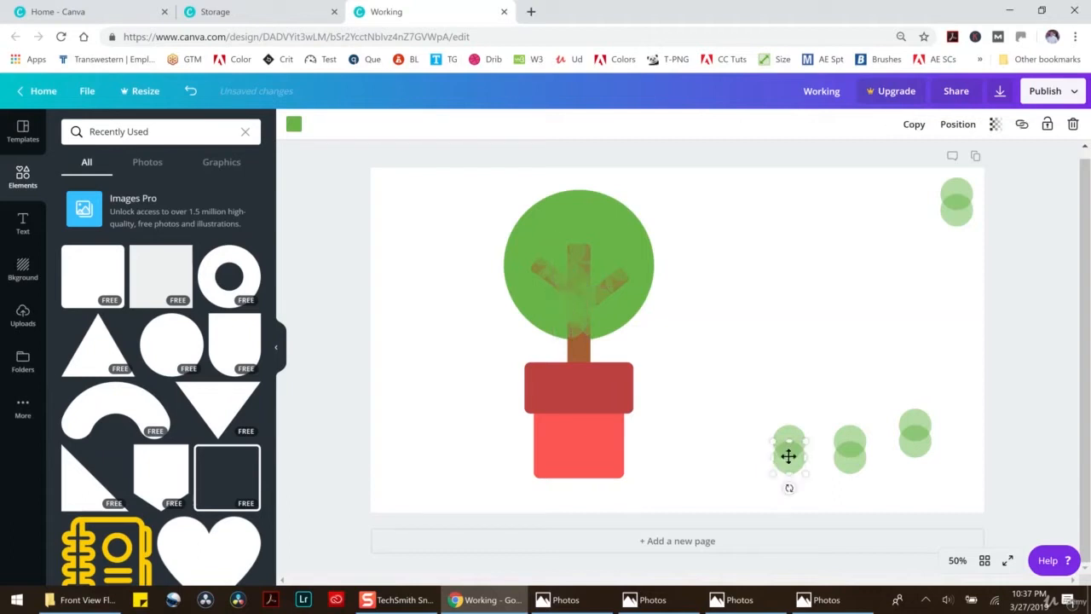
key("Delete")
left_click(579, 307)
left_click_drag(578, 307, 807, 322)
left_click(578, 300)
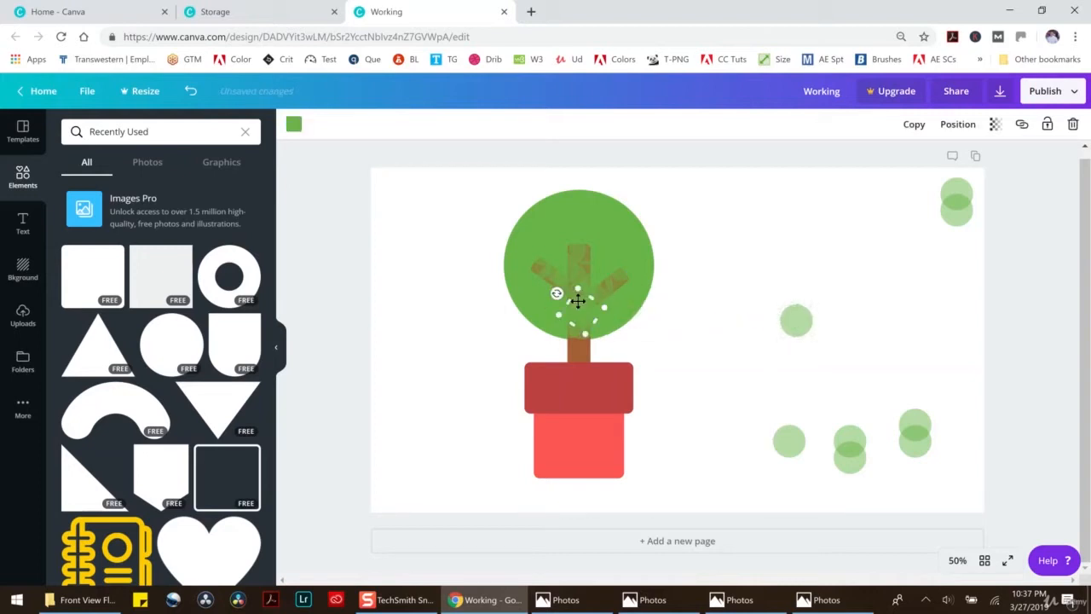
left_click_drag(576, 302, 742, 261)
left_click(580, 300)
left_click_drag(580, 299, 607, 253)
left_click_drag(736, 278, 571, 324)
left_click(704, 321)
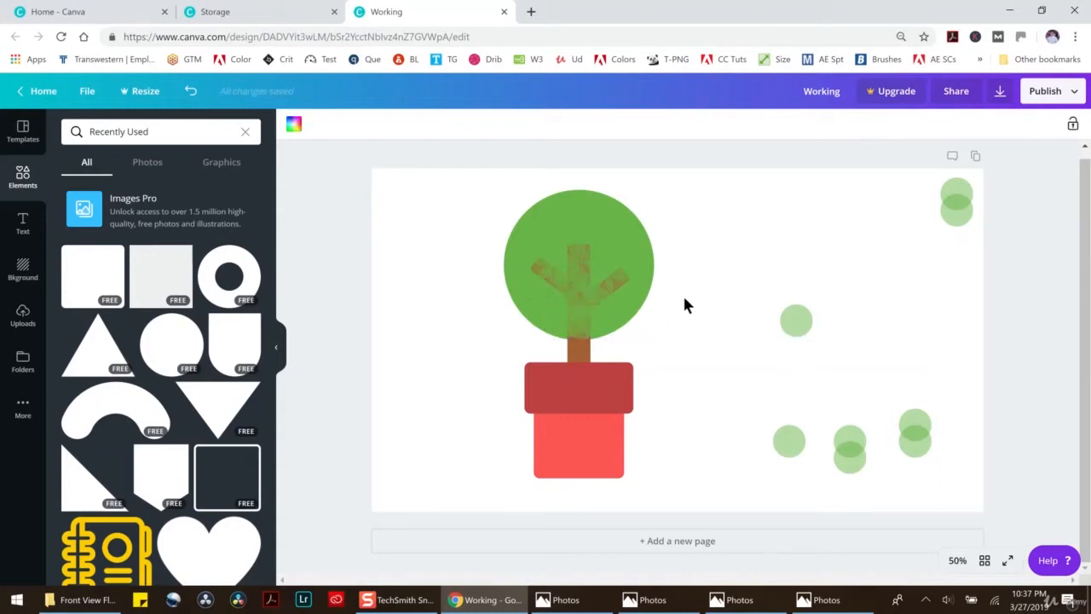
left_click_drag(739, 191, 1048, 530)
key("Delete")
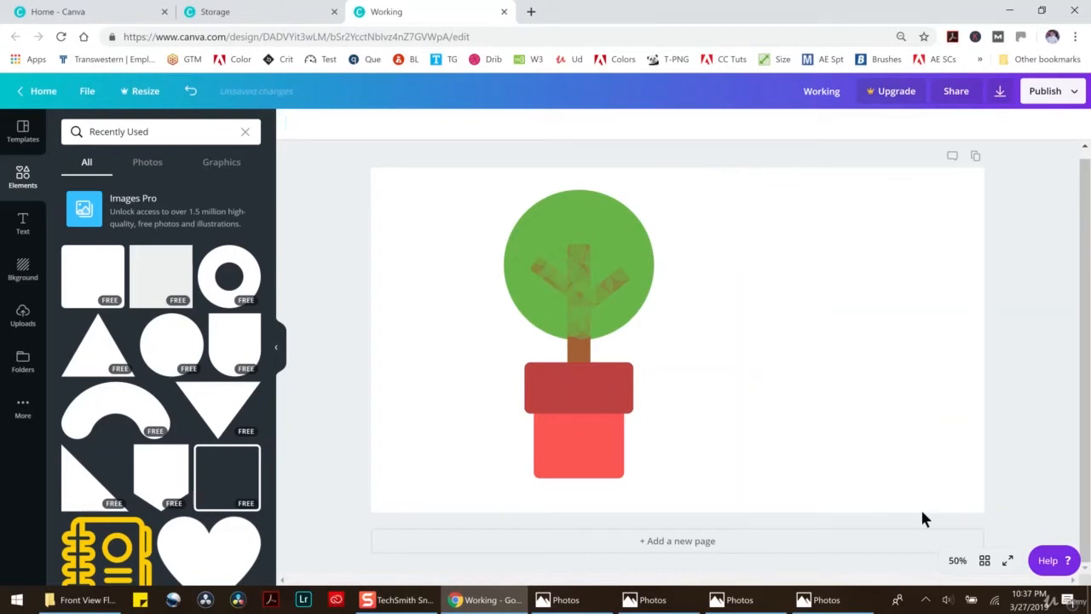
Place a copy of the two-part red pot to the right of the plant, and group the complete potted tree
left_click_drag(484, 378, 682, 463)
left_click_drag(641, 416, 862, 376)
left_click_drag(522, 253, 762, 502)
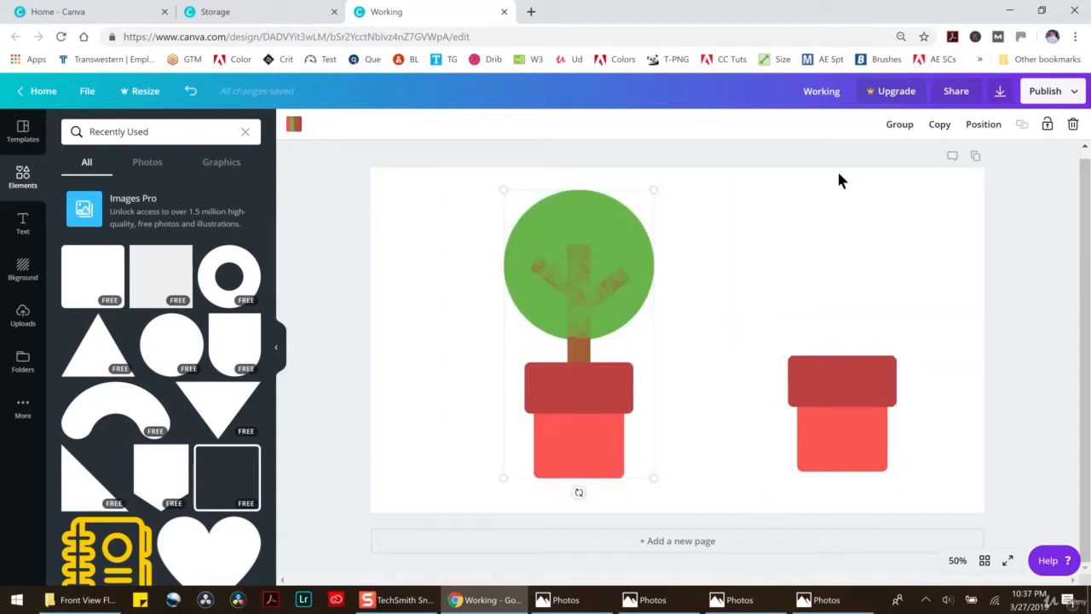
left_click(904, 126)
Copy the potted tree group into the Storage design, scale it down and place it beneath the stacked books
key("ctrl+c")
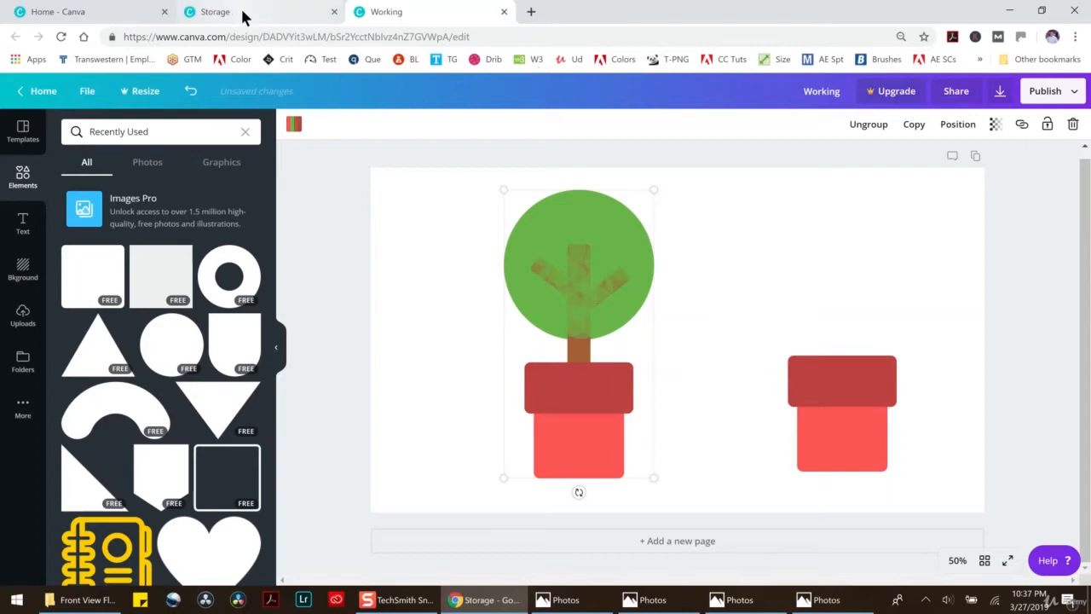
left_click(244, 12)
key("ctrl+v")
left_click_drag(654, 480, 936, 295)
left_click(513, 244)
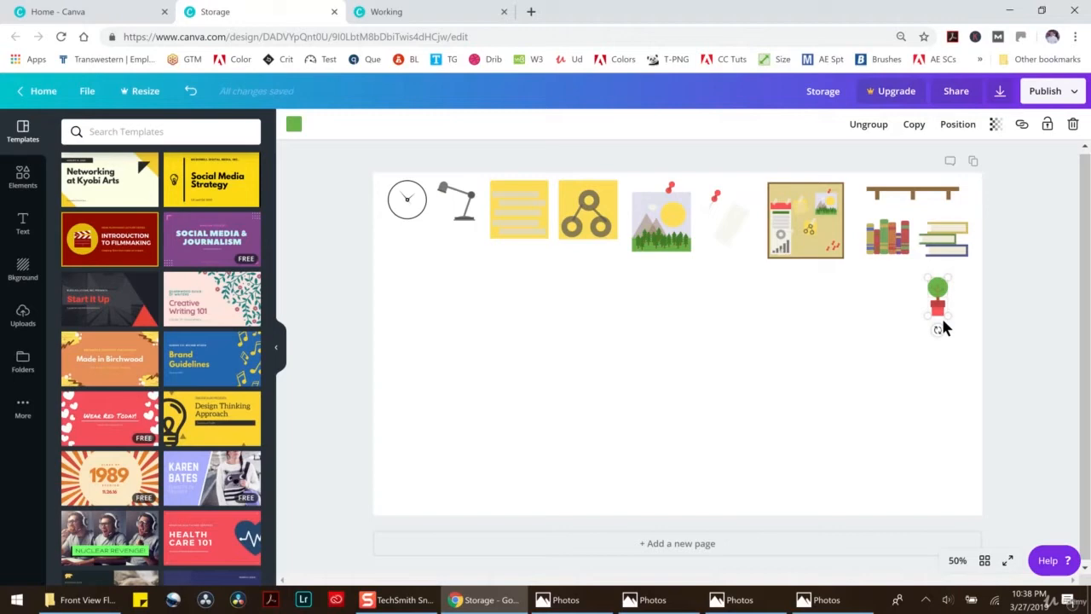
mouse_move(928, 317)
left_mouse_down()
mouse_move(775, 439)
mouse_move(918, 324)
left_mouse_up()
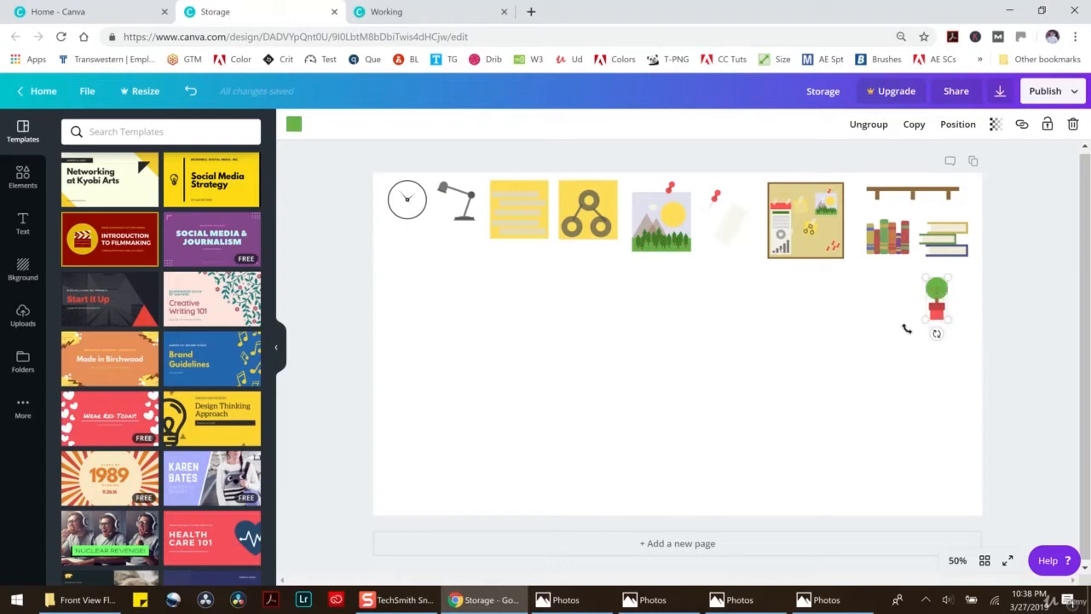
left_click_drag(907, 329, 694, 429)
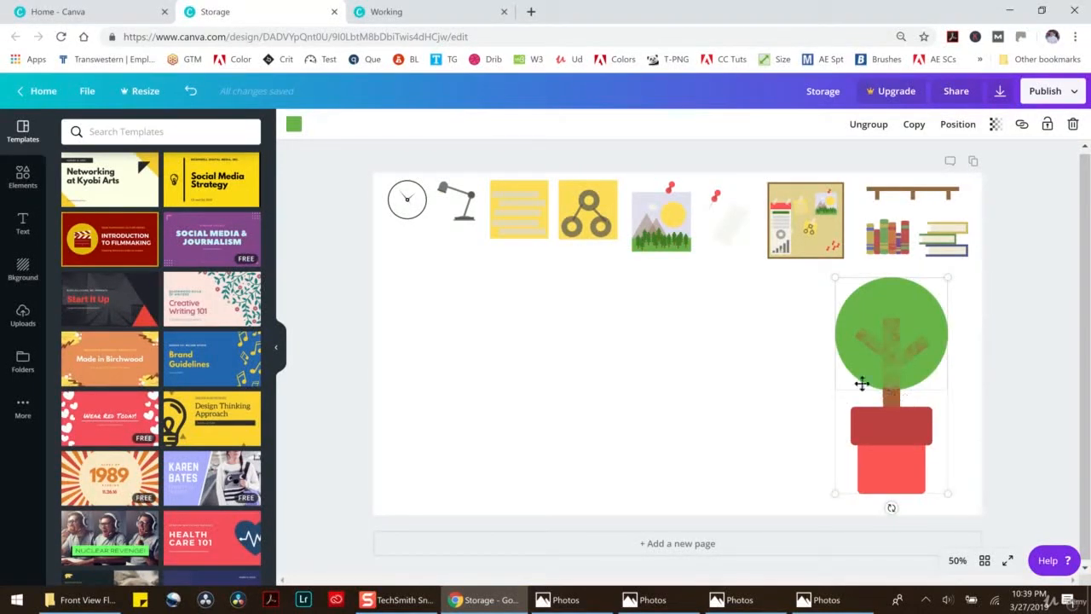
left_click_drag(835, 493, 949, 321)
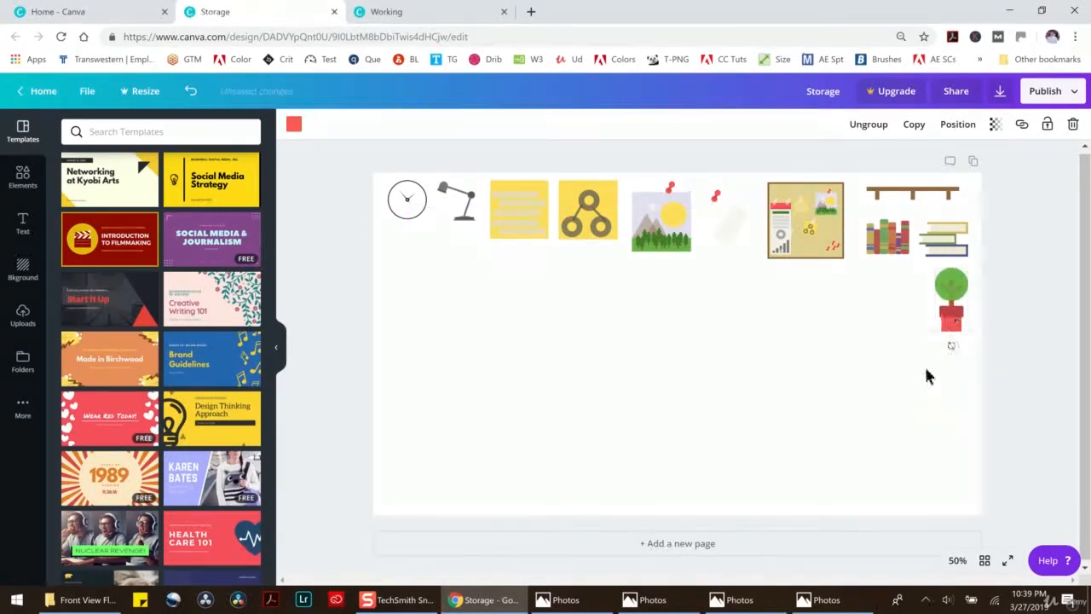
Return to the Working design, delete the potted tree group, and move the spare pot to the lower middle of the page
key("ctrl+Tab")
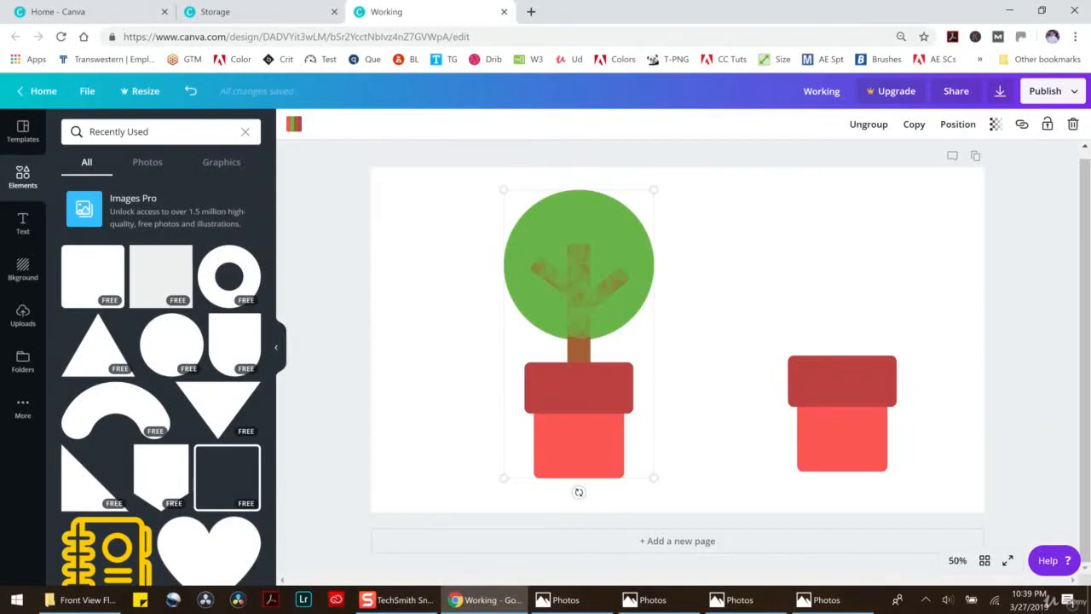
left_click(1073, 124)
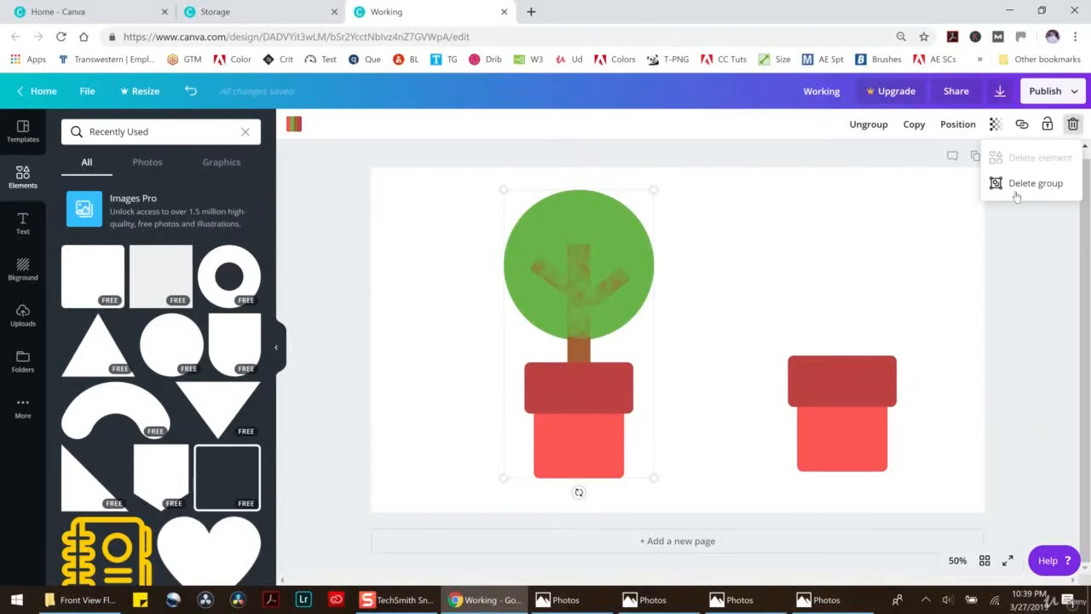
left_click(1023, 184)
left_click_drag(741, 317, 933, 475)
left_click_drag(842, 434, 604, 435)
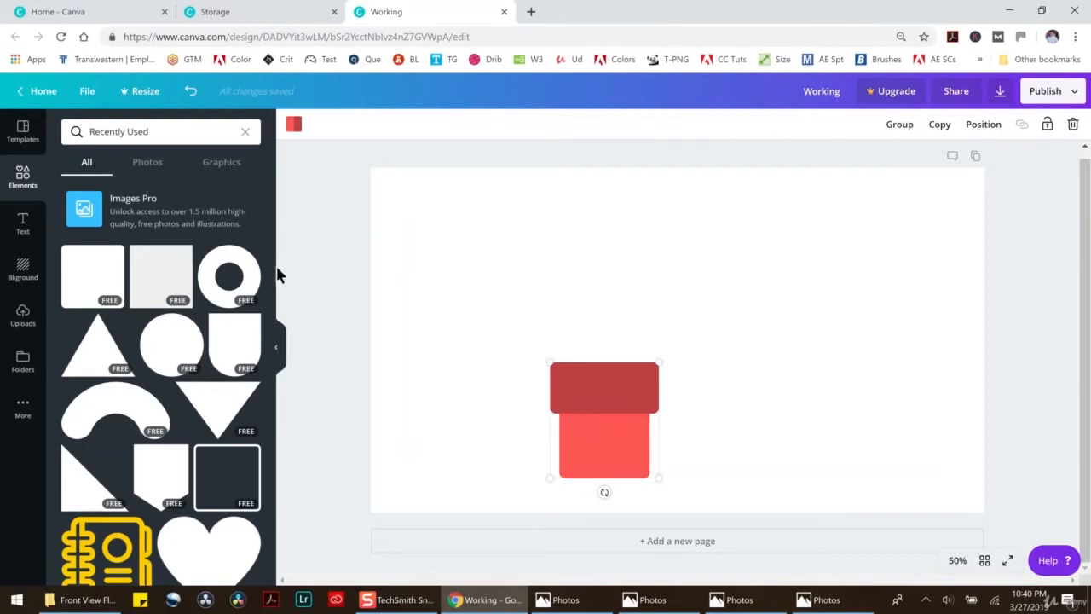
Recolor both parts of the pot with the default green #7ed957
left_click(293, 125)
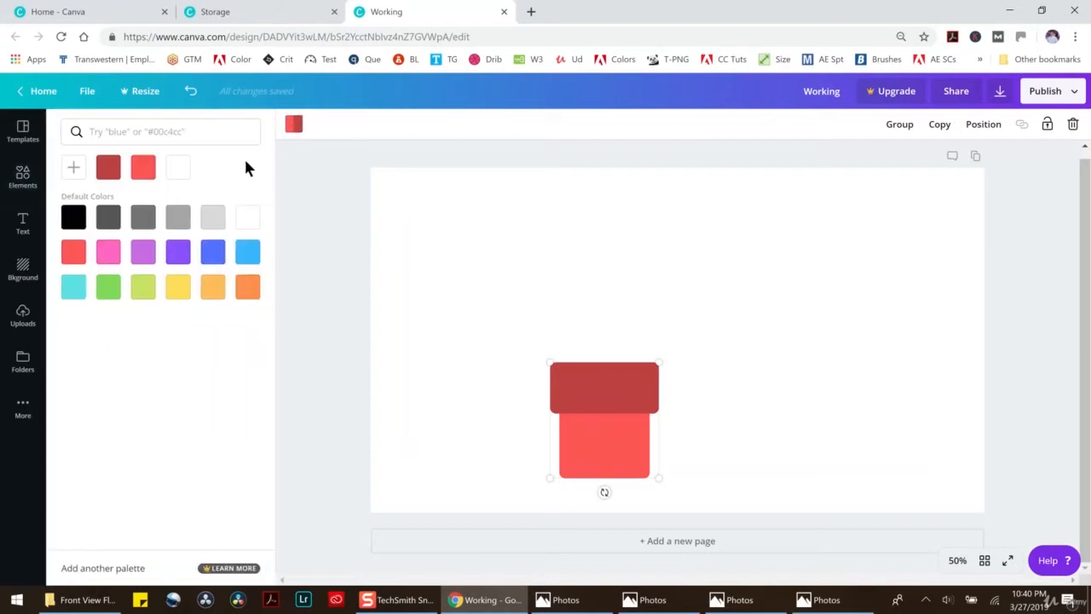
left_click(108, 288)
left_click(680, 355)
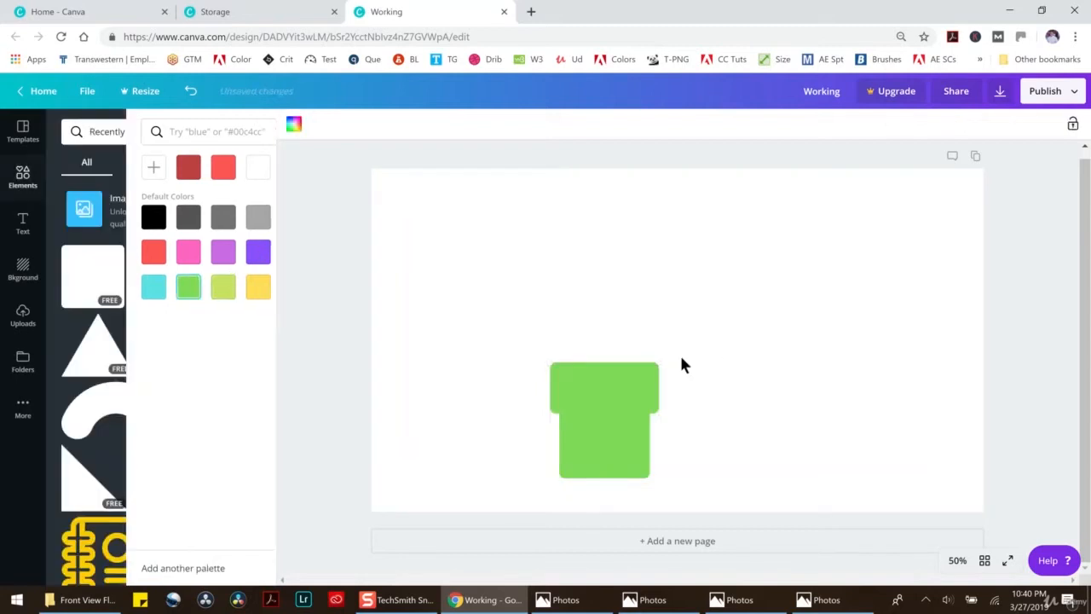
Darken the pot's body to a custom green, about #6dc249
left_click(608, 434)
left_click(293, 125)
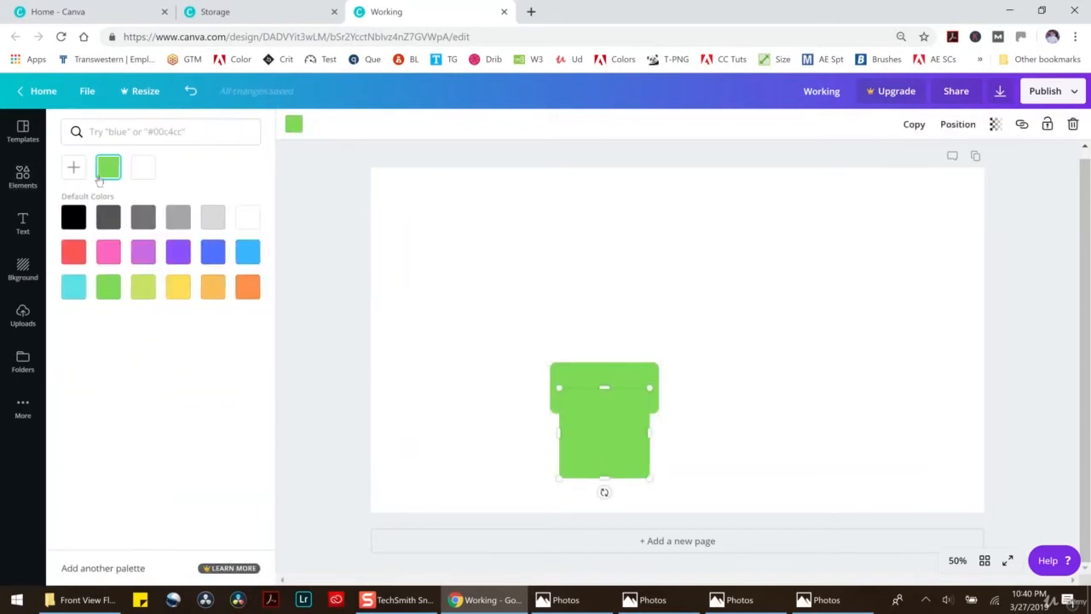
left_click(73, 167)
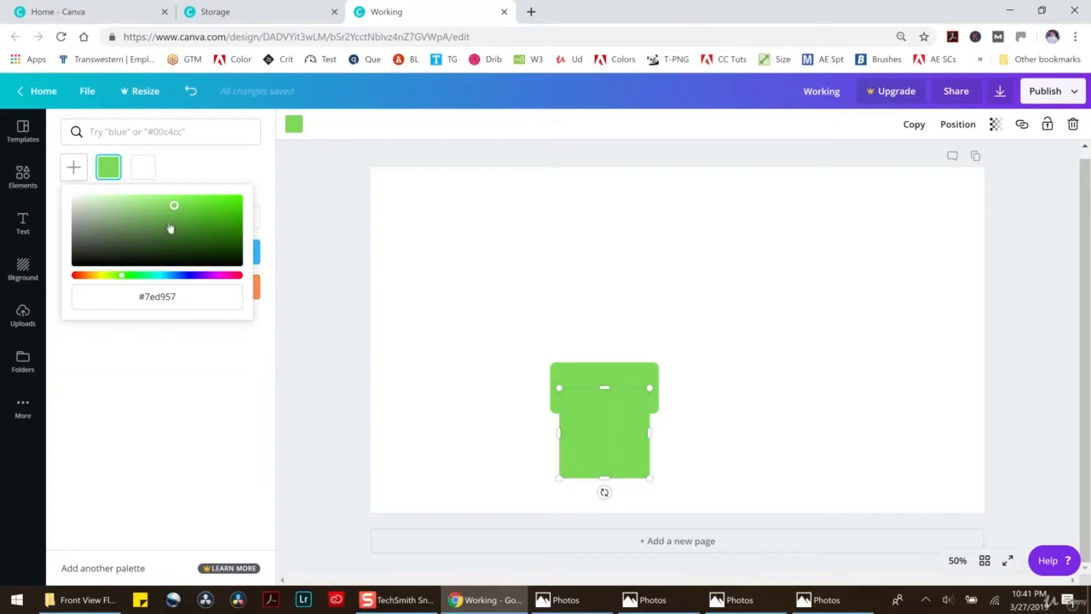
left_click(168, 224)
left_click_drag(170, 223, 176, 214)
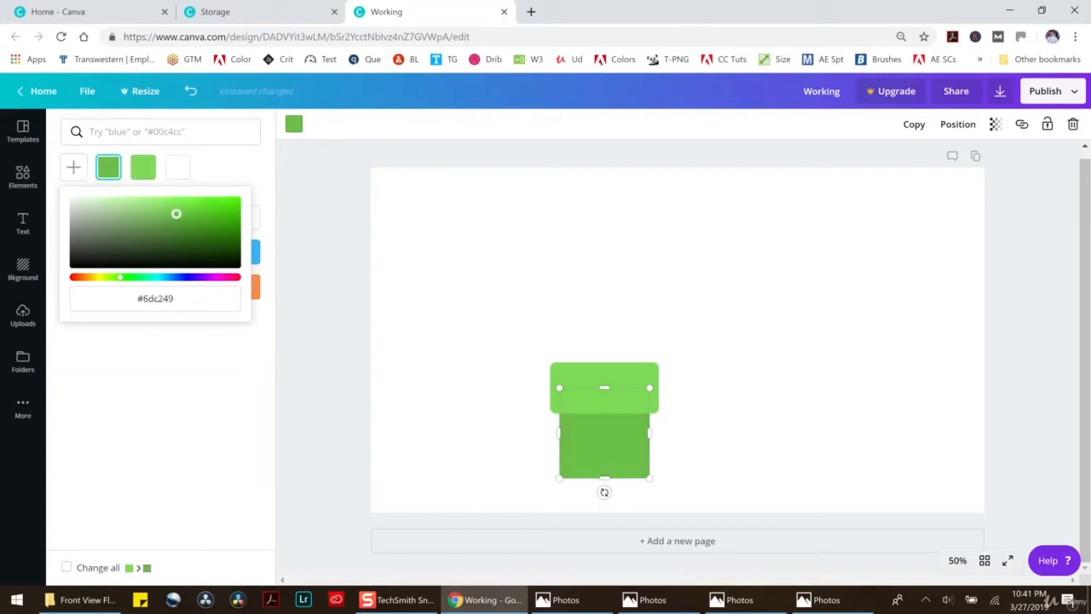
Recolor the pot's rim with a darker, duller custom green
left_click(595, 359)
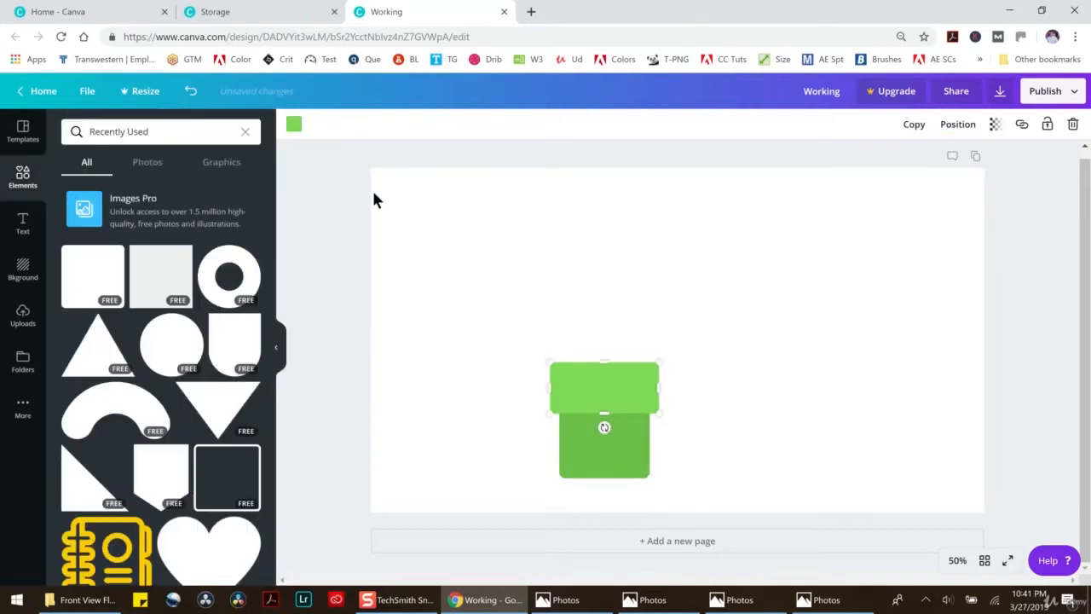
left_click(293, 125)
left_click(74, 167)
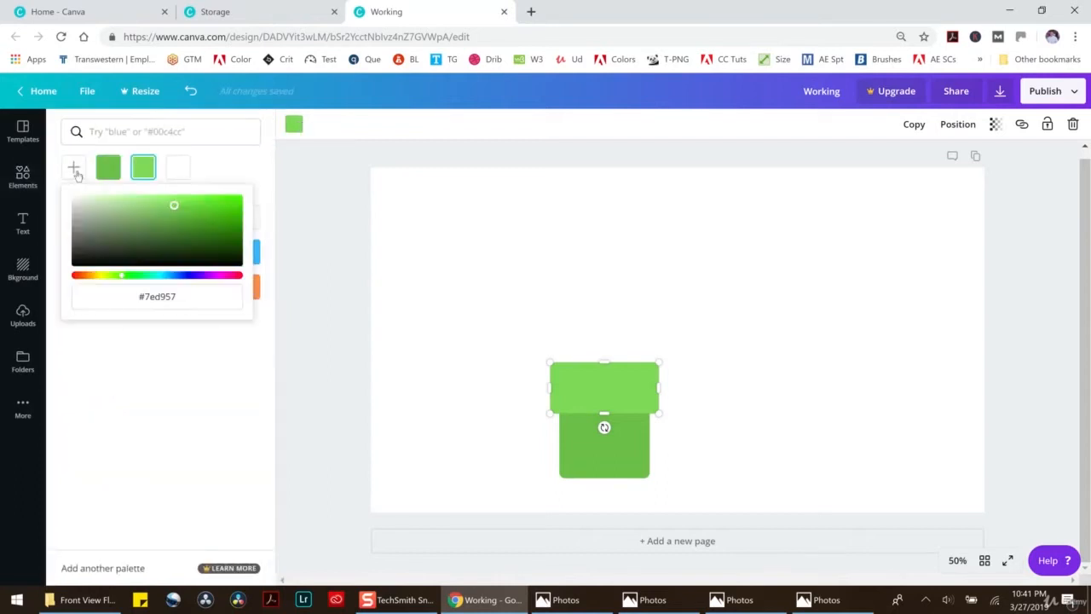
left_click_drag(158, 205, 144, 222)
left_click(460, 280)
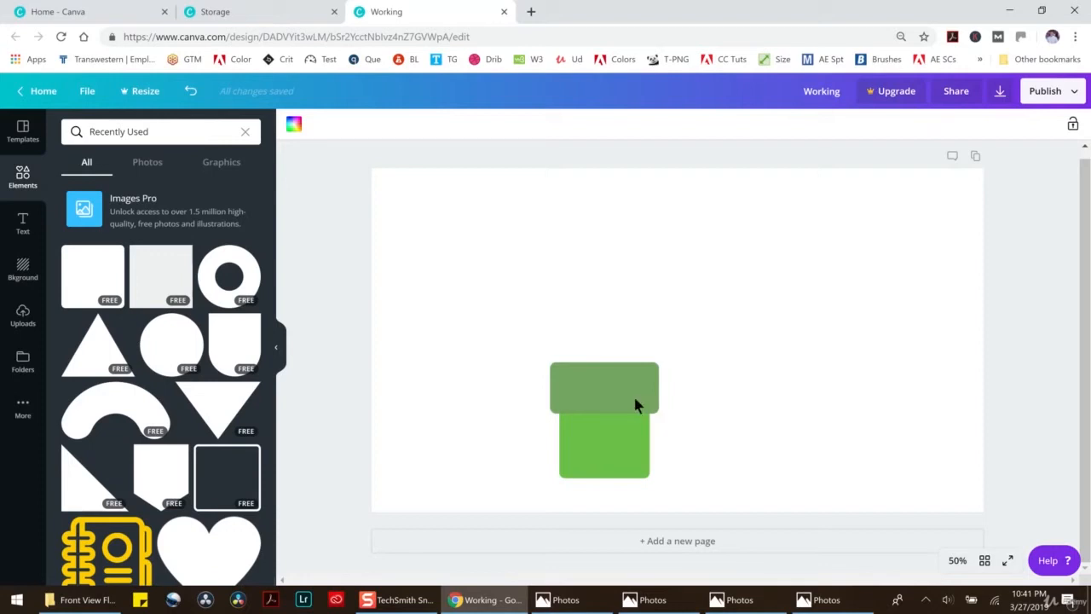
Recolor the pot's rim and body with the default orange #ff914d
left_click(558, 386)
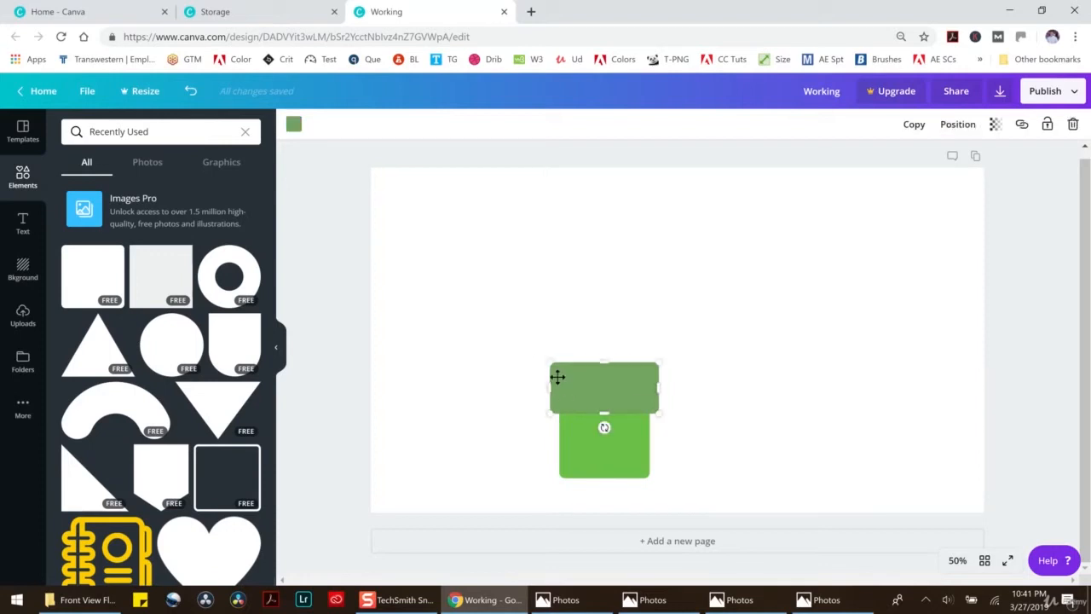
left_click(293, 125)
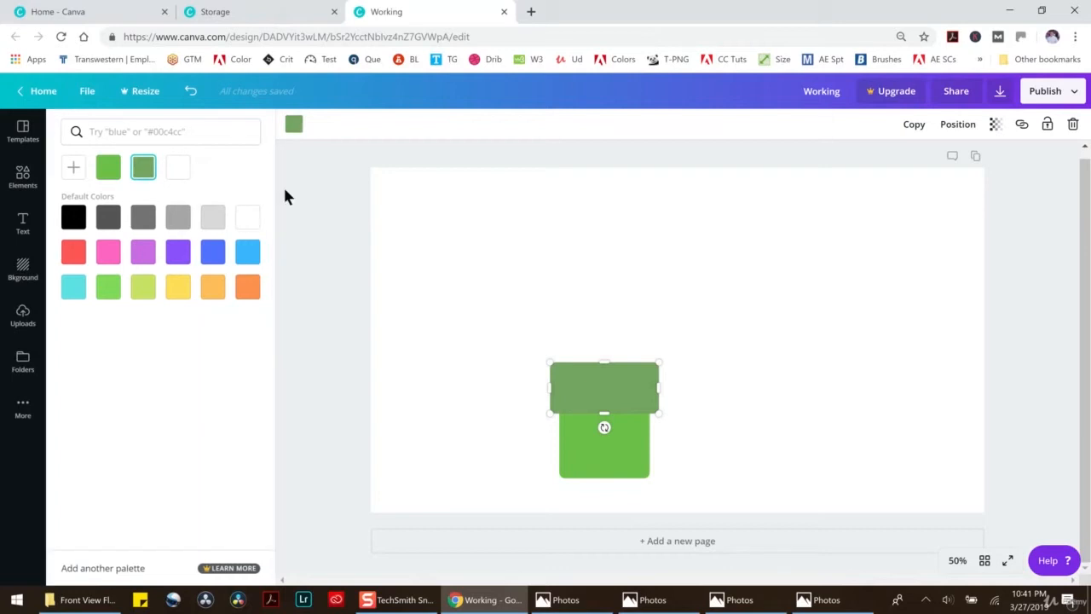
left_click(256, 292)
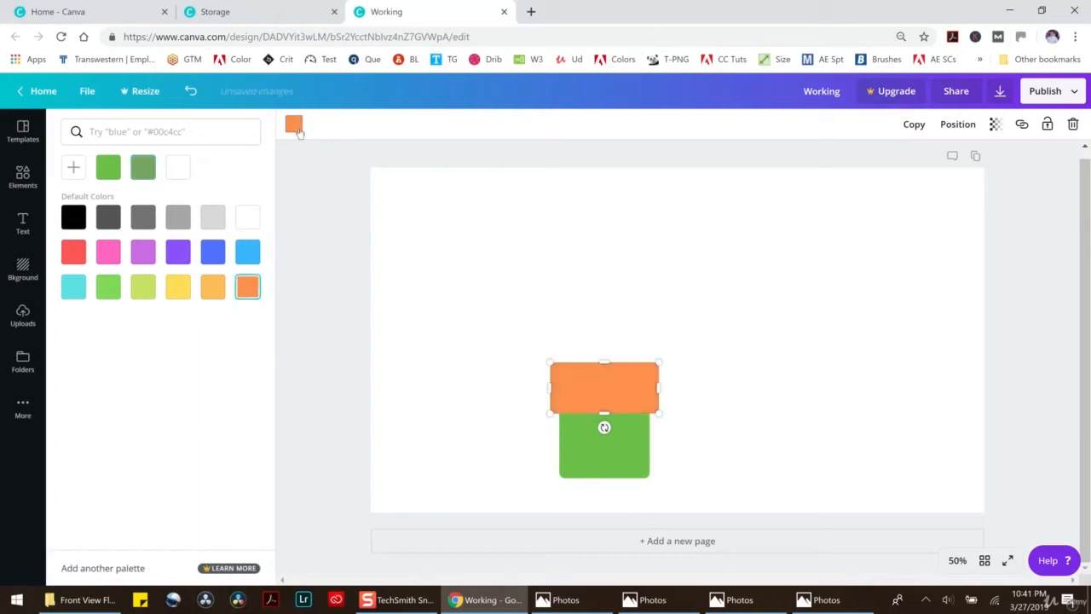
left_click(579, 468)
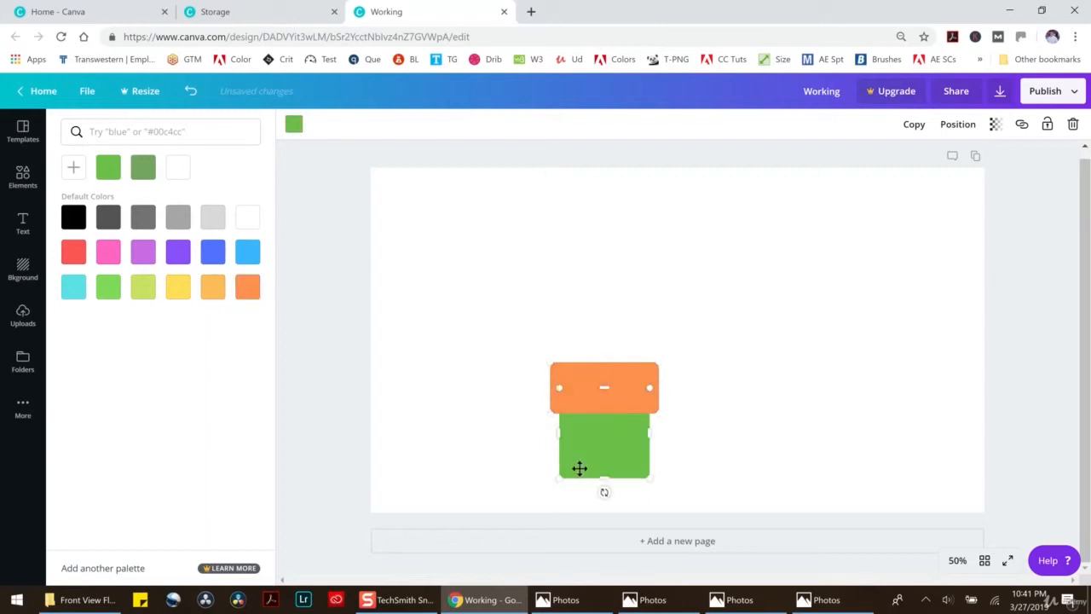
left_click(247, 287)
left_click(295, 126)
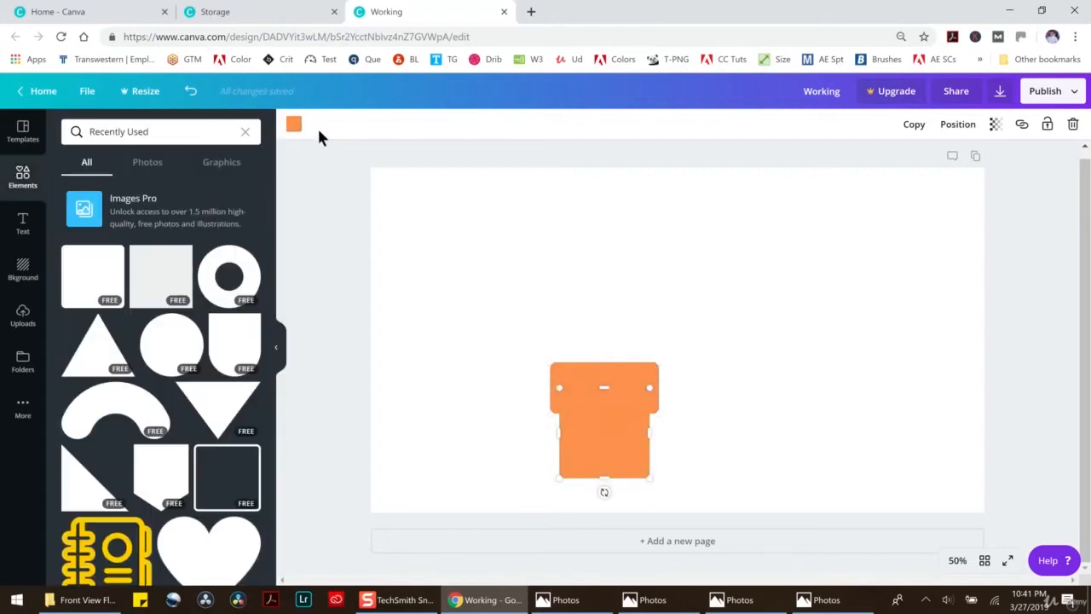
Darken the pot's body to the custom orange #d47b44
left_click(295, 127)
left_click(76, 169)
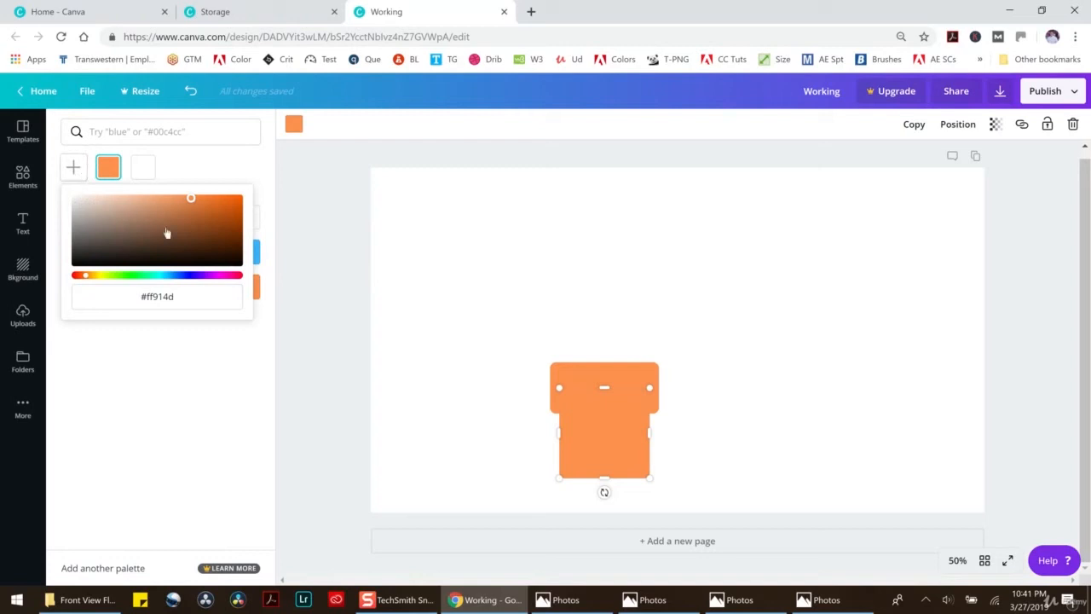
left_click(191, 223)
mouse_move(190, 224)
left_mouse_down()
mouse_move(177, 214)
mouse_move(185, 210)
left_mouse_up()
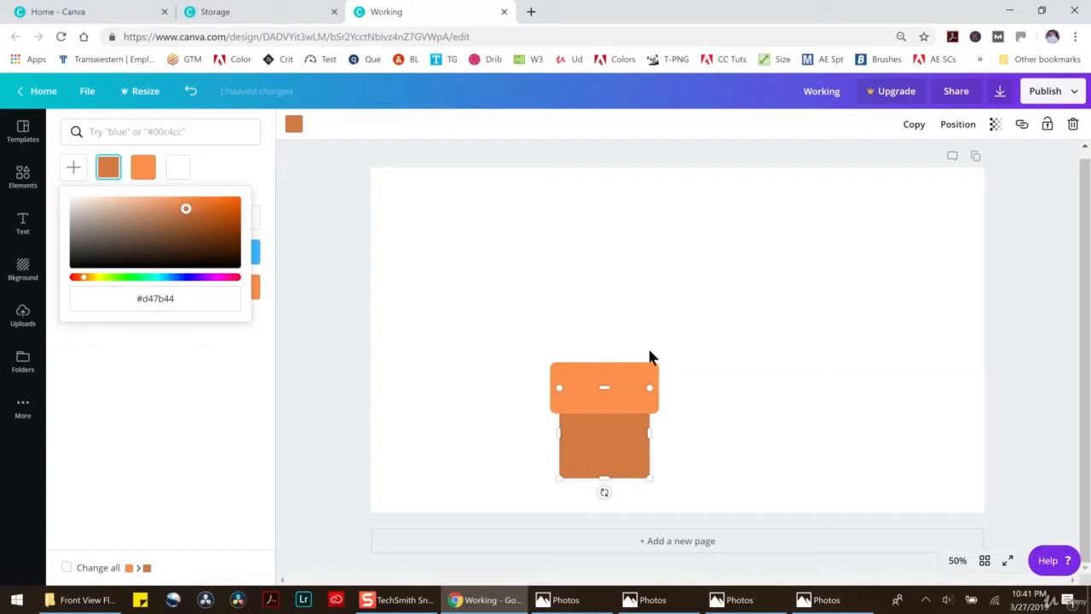
left_click(692, 388)
Recolor the pot's rim with the body's orange, then darken it to a browner custom shade
left_click(579, 366)
left_click(293, 123)
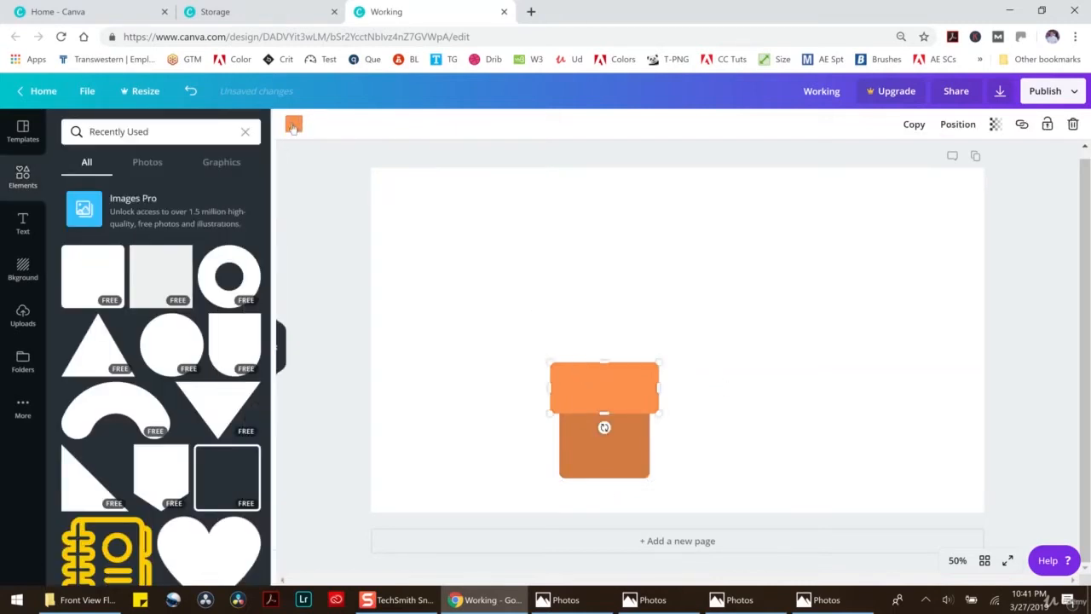
left_click(110, 167)
left_click(74, 168)
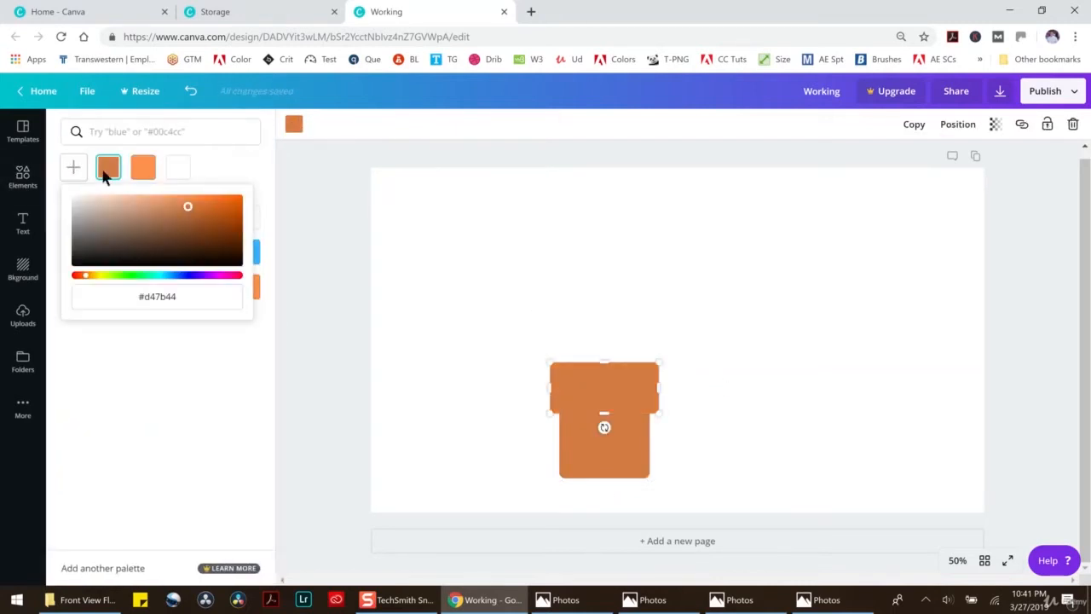
left_click(172, 211)
left_click_drag(172, 211, 182, 215)
left_click(543, 240)
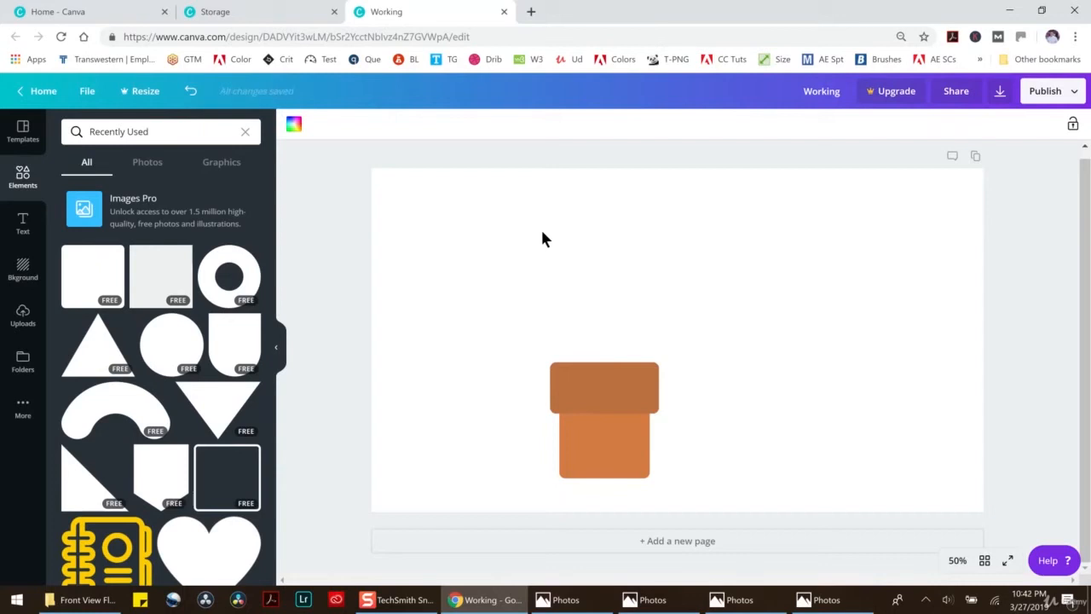
Add the round-ended shape, rotate it so the curve points up, shrink it, and center it on top of the pot's rim
left_click(223, 347)
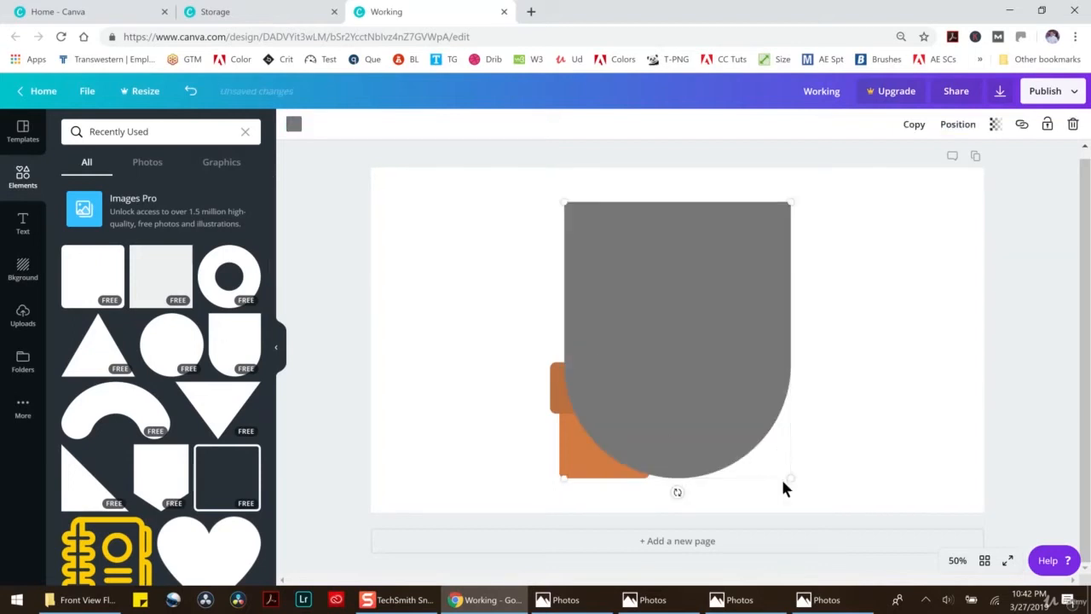
left_click_drag(674, 492, 682, 184)
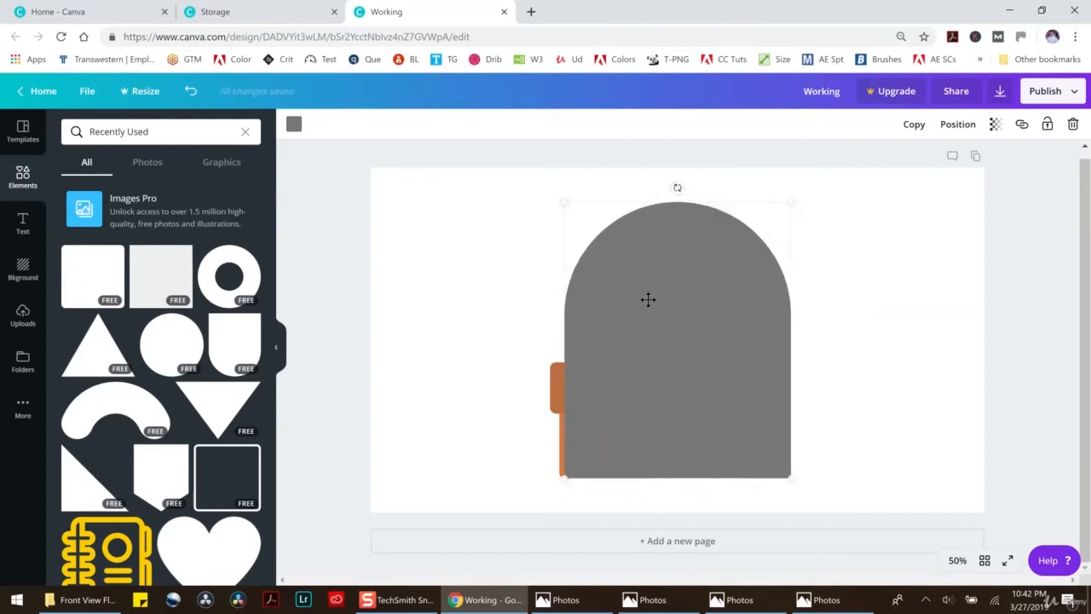
left_click_drag(704, 356, 843, 341)
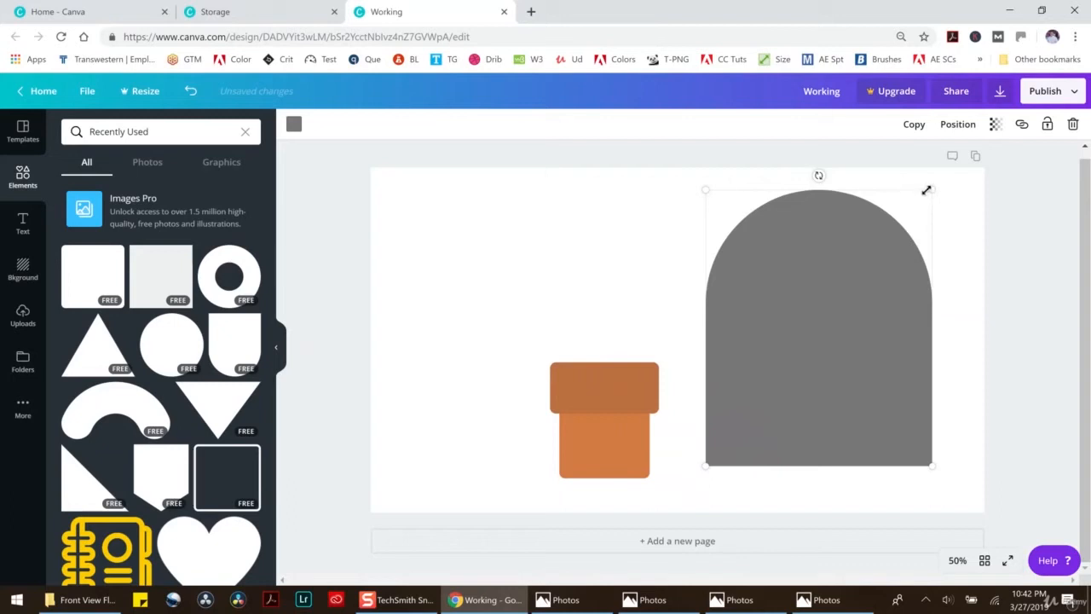
left_click_drag(930, 190, 772, 395)
left_click_drag(736, 433, 580, 323)
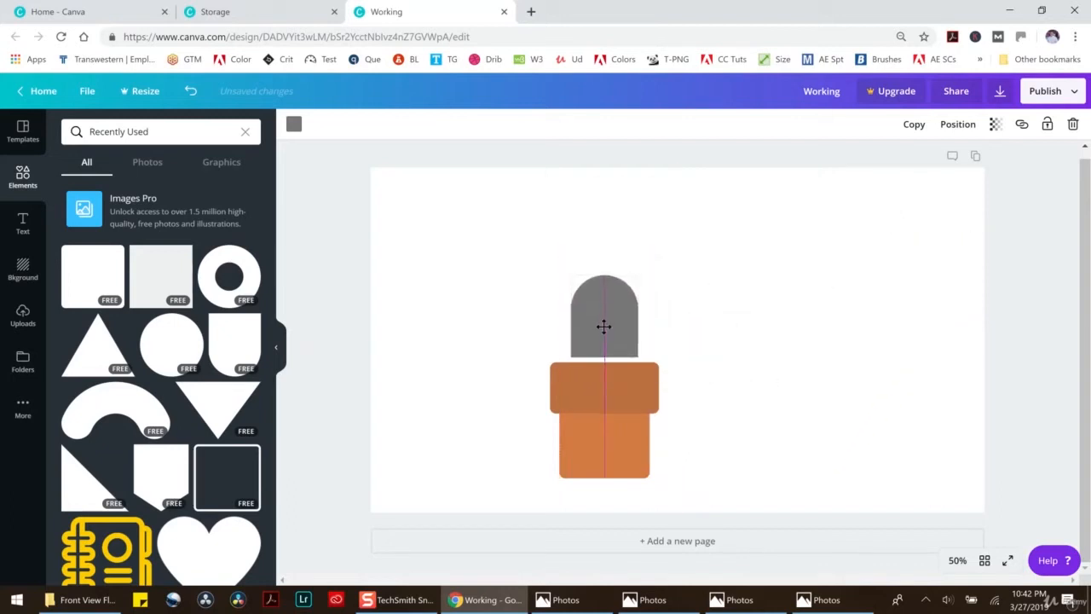
left_click_drag(638, 276, 606, 319)
Recolor the round-topped shape with the default green, then darken it to a custom dark green
left_click(294, 123)
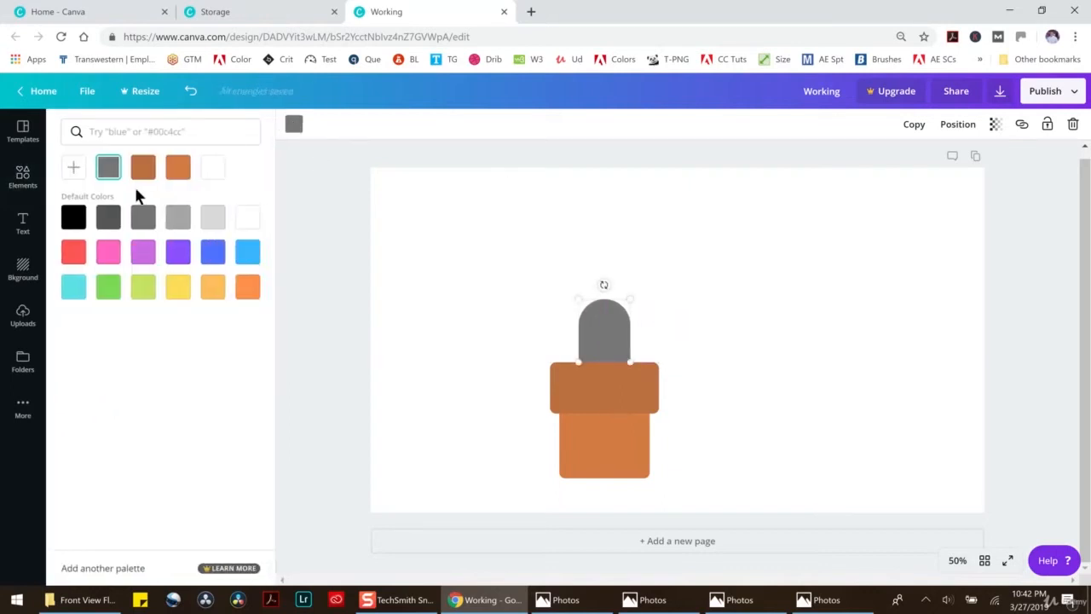
left_click(108, 288)
left_click(74, 167)
left_click_drag(183, 231, 178, 231)
left_click(412, 260)
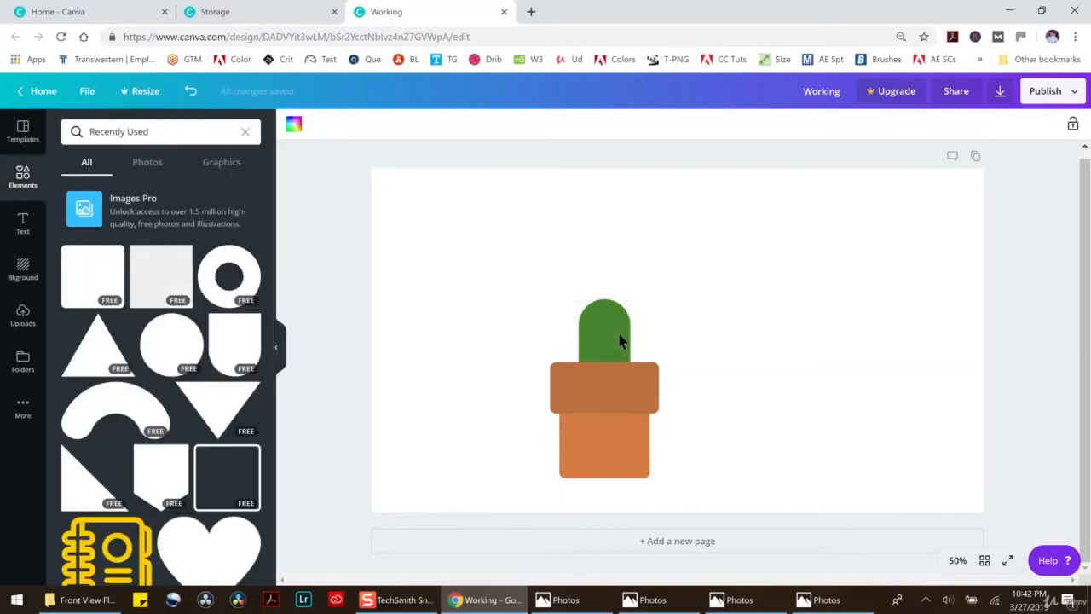
Extend the green cactus trunk upward with stacked copies, and attach a smaller tilted copy as an arm on its right side
left_click_drag(609, 333, 612, 253)
left_click(701, 266)
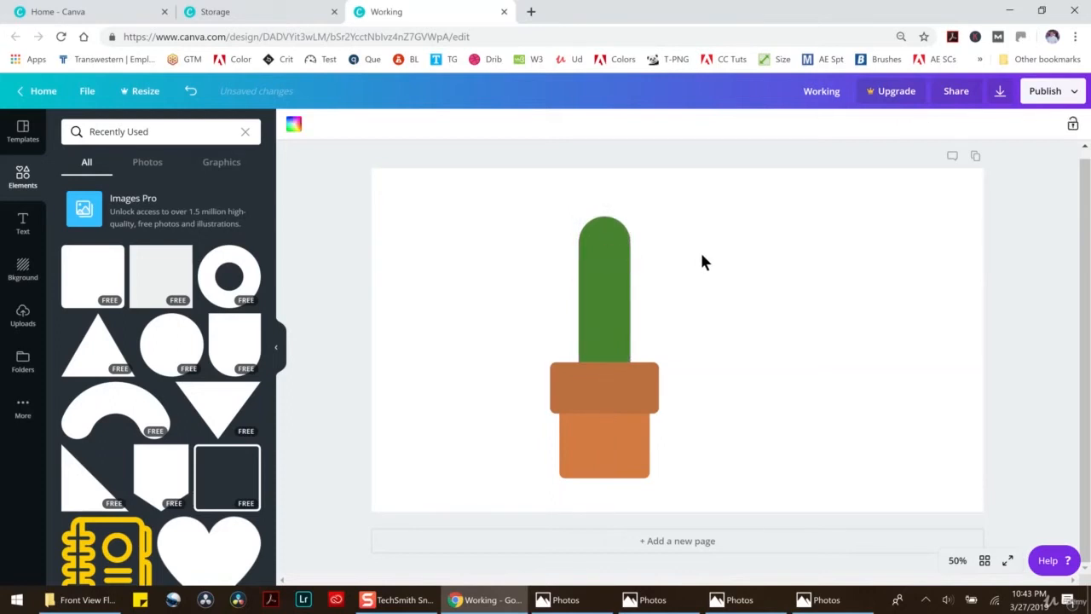
key("ctrl+v")
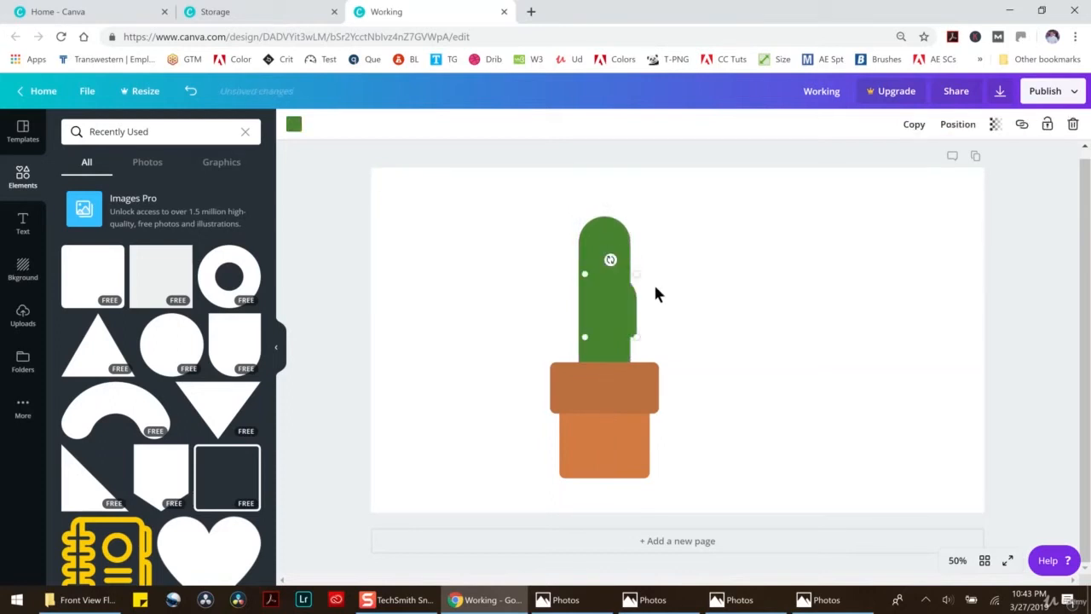
left_click_drag(617, 303, 687, 294)
mouse_move(691, 289)
left_mouse_down()
mouse_move(643, 320)
mouse_move(675, 305)
mouse_move(630, 311)
mouse_move(677, 298)
left_mouse_up()
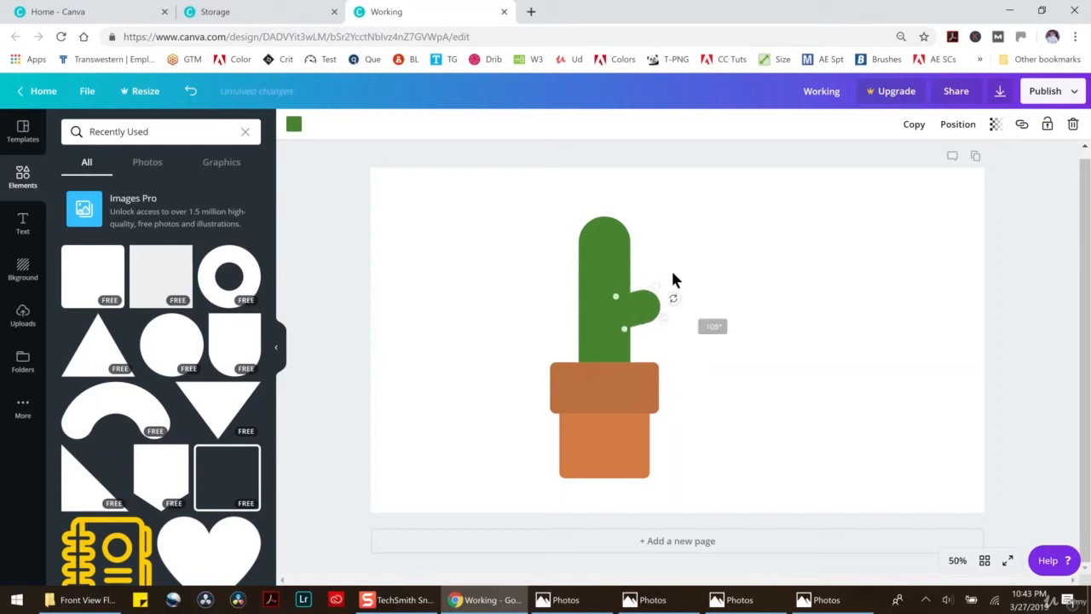
Duplicate the arm, rotate the copy to point left and attach it higher on the trunk's left side, then lower the right arm slightly
key("ctrl+d")
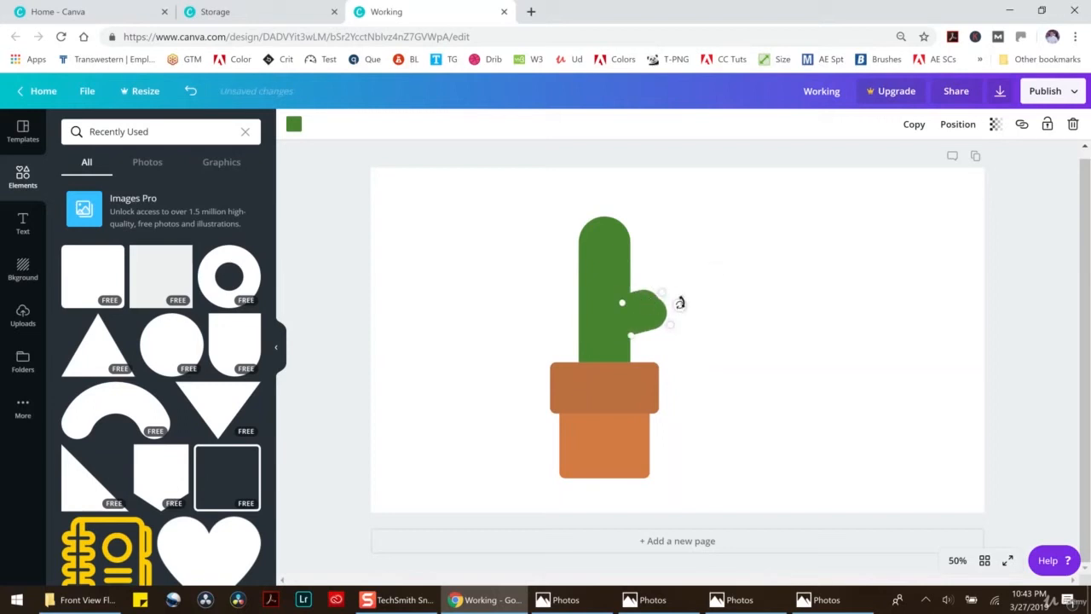
left_click_drag(679, 305, 615, 283)
left_click_drag(647, 320, 568, 287)
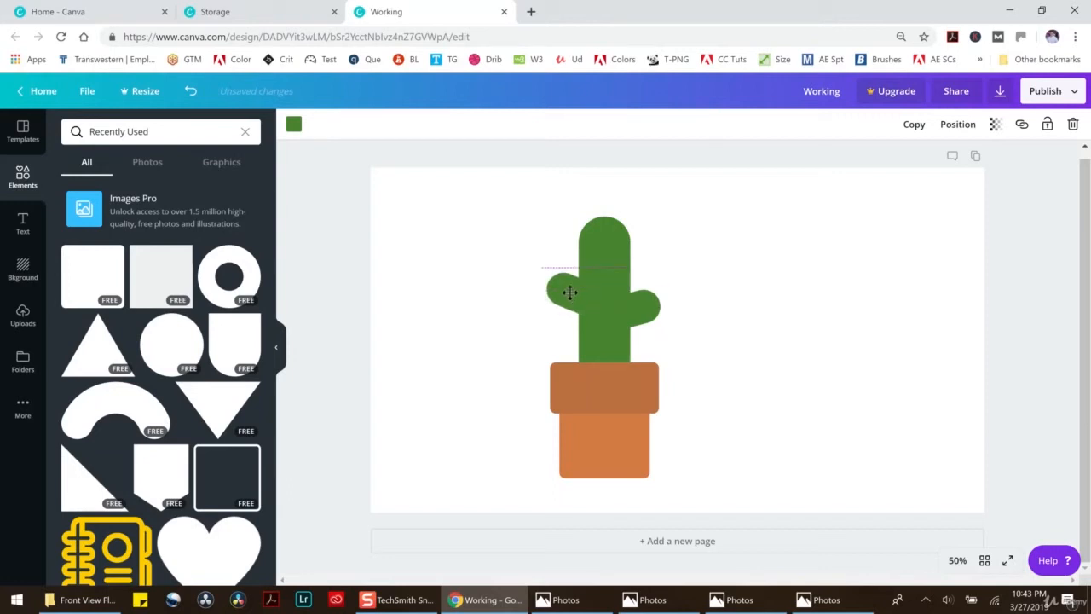
left_click(637, 311)
left_click_drag(638, 308, 638, 320)
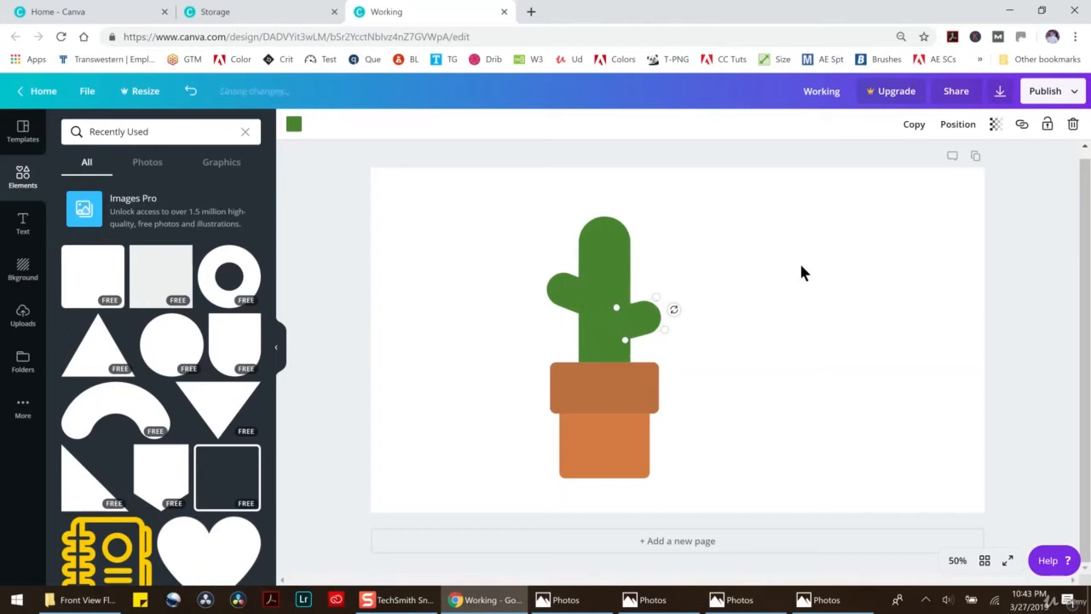
Delete the topmost trunk segment to shorten the cactus
left_click(591, 242)
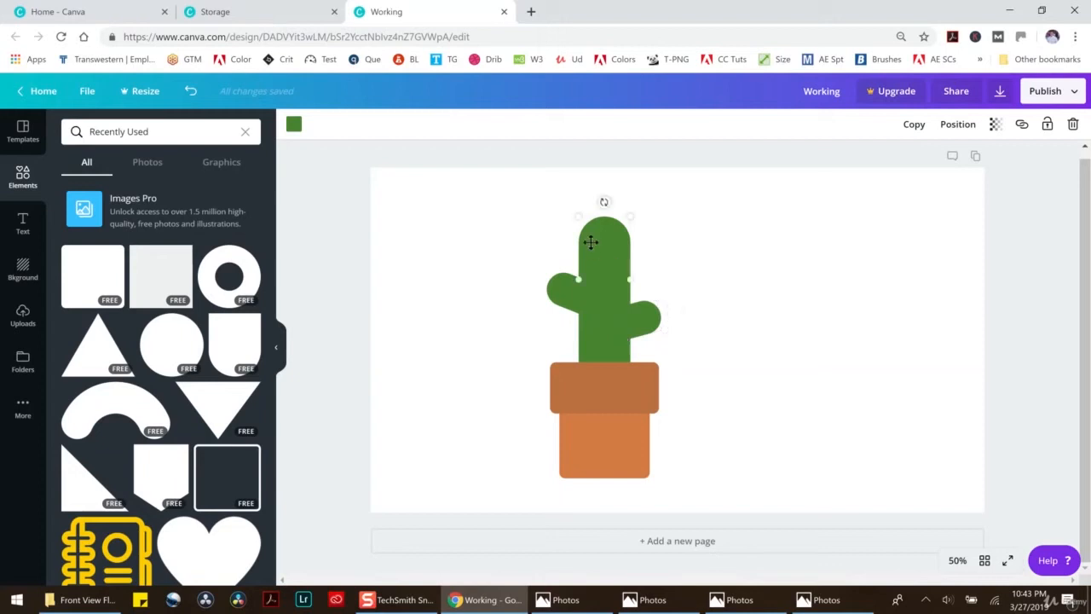
left_click(1073, 124)
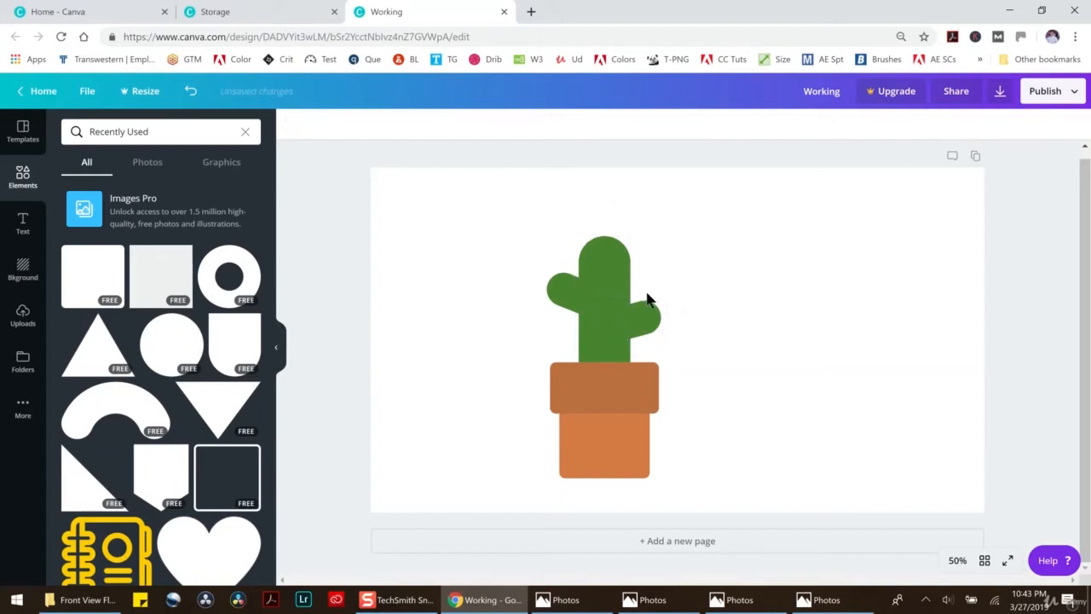
left_click(720, 275)
Add a circle and reduce it to a tiny narrow upright ellipse beside the pot's lower left corner
left_click(173, 349)
left_click_drag(820, 339, 578, 342)
left_click_drag(574, 205, 468, 453)
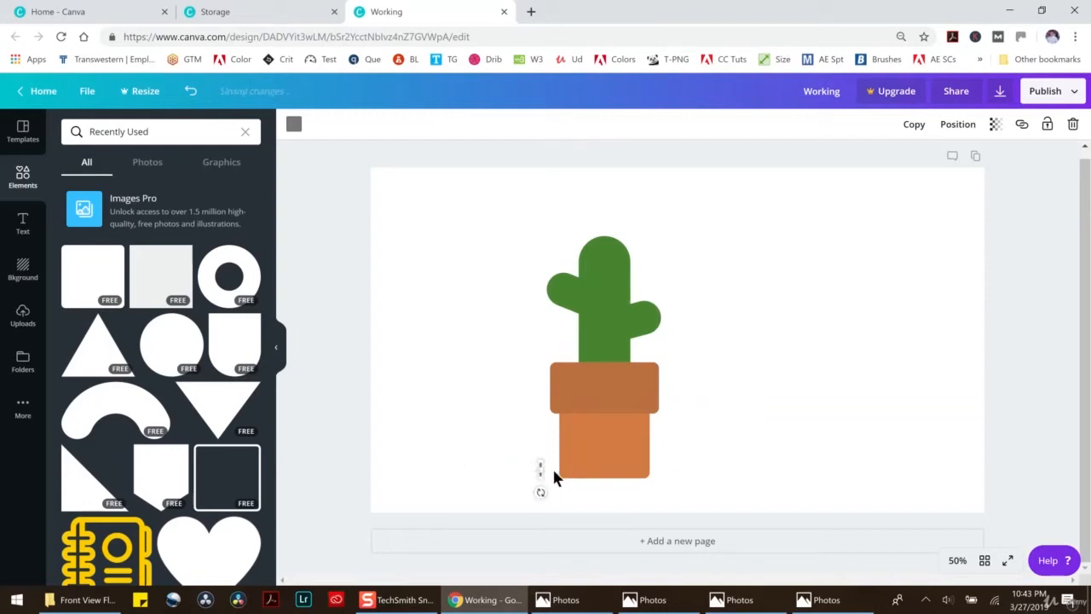
Recolor the tiny ellipse pale cream #f6eece and place it as a spine near the trunk's upper left edge
left_click(293, 124)
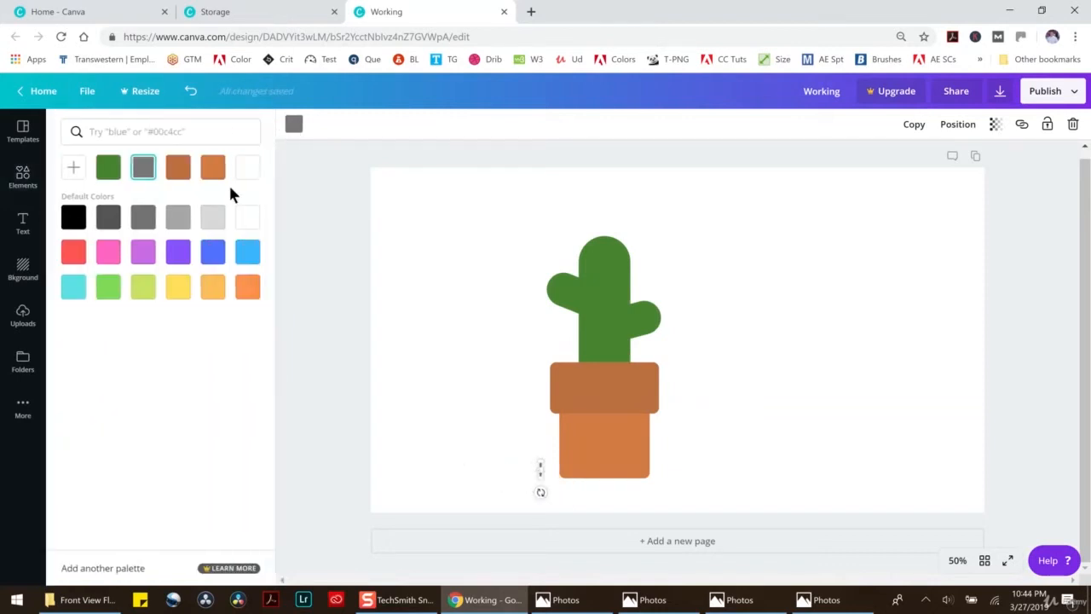
left_click(243, 175)
left_click(179, 289)
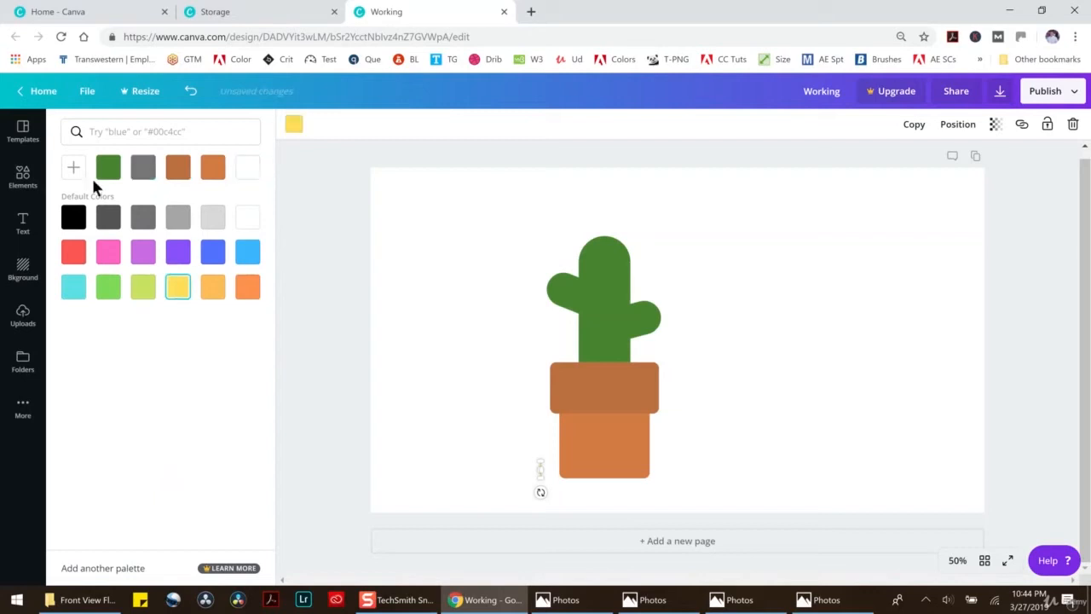
left_click(73, 168)
left_click_drag(143, 207, 96, 200)
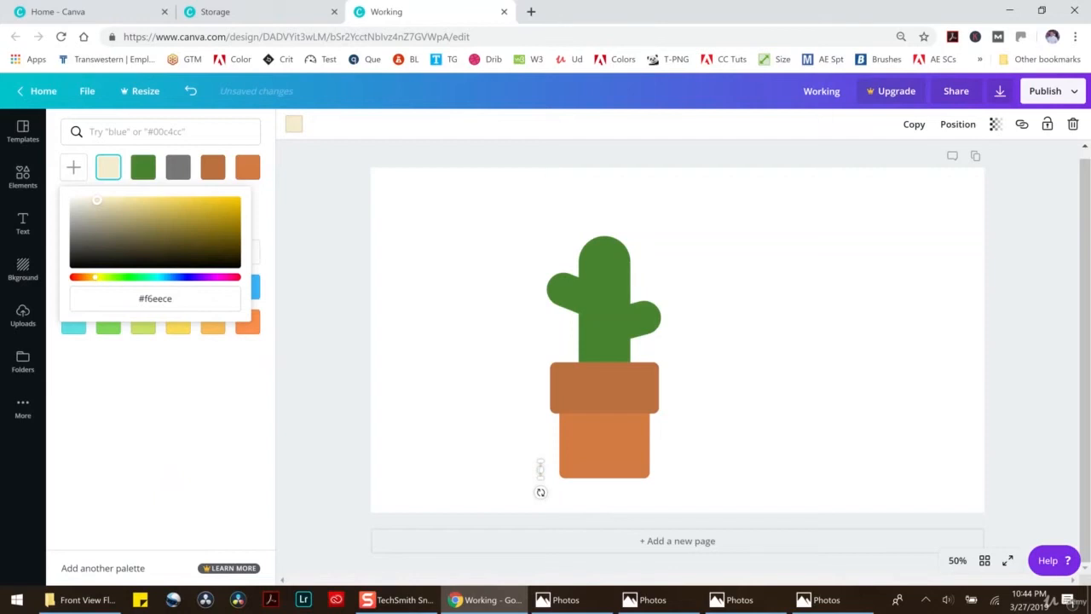
left_click(423, 273)
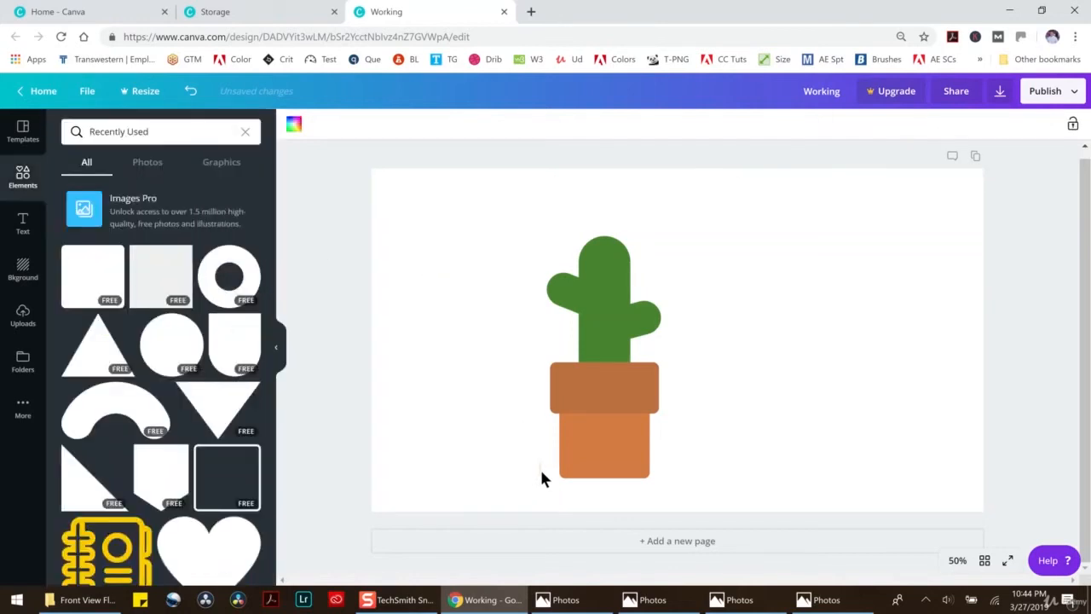
left_click_drag(539, 471, 583, 262)
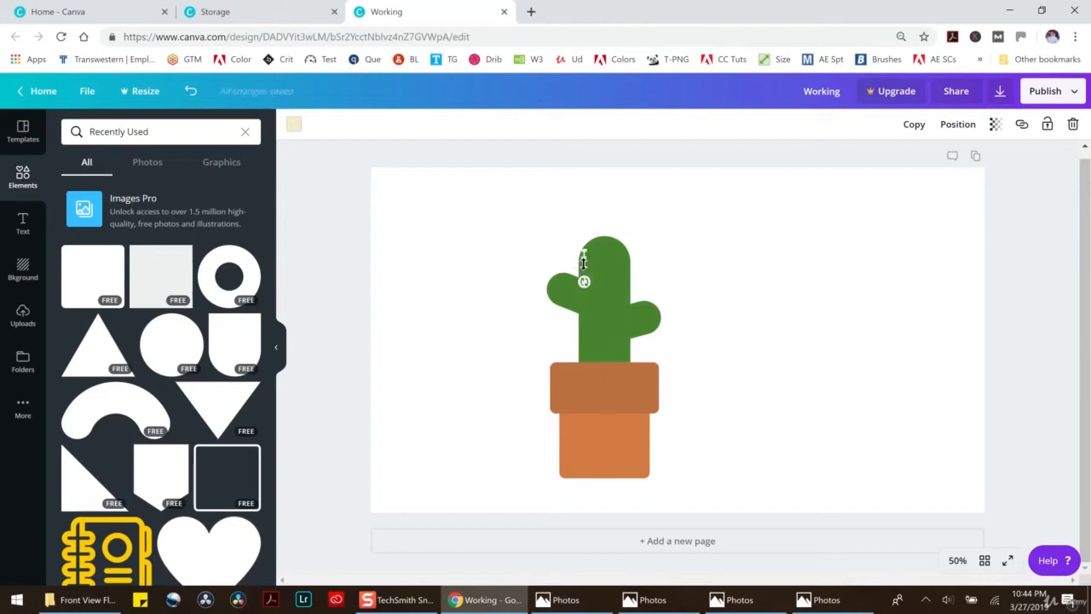
left_click(905, 481)
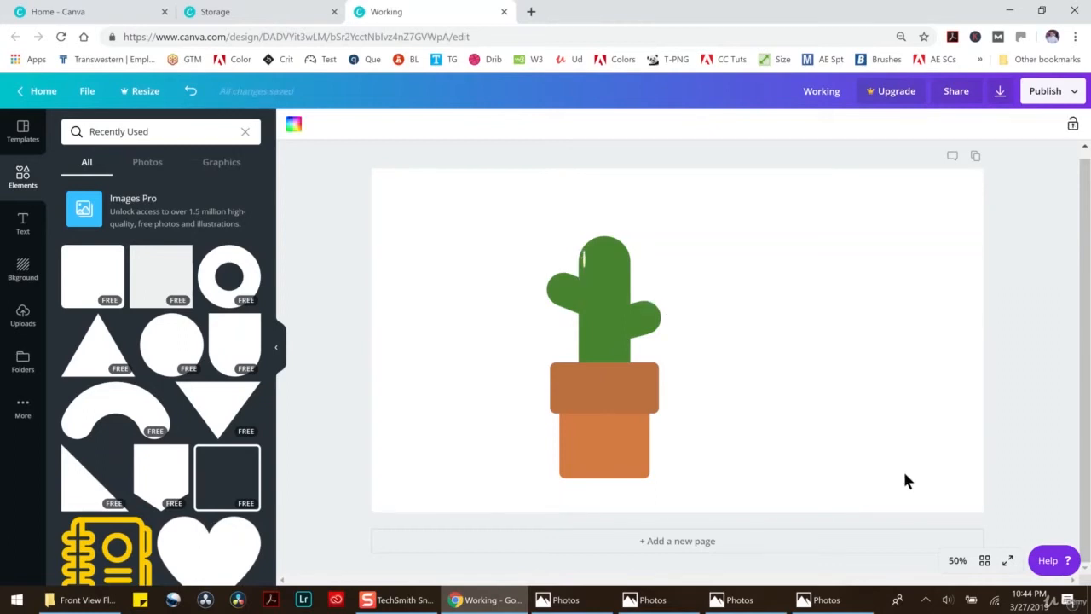
At 200% zoom, duplicate the cream spine ten times to form a diagonal row across the cactus
left_click(971, 559)
left_click(959, 309)
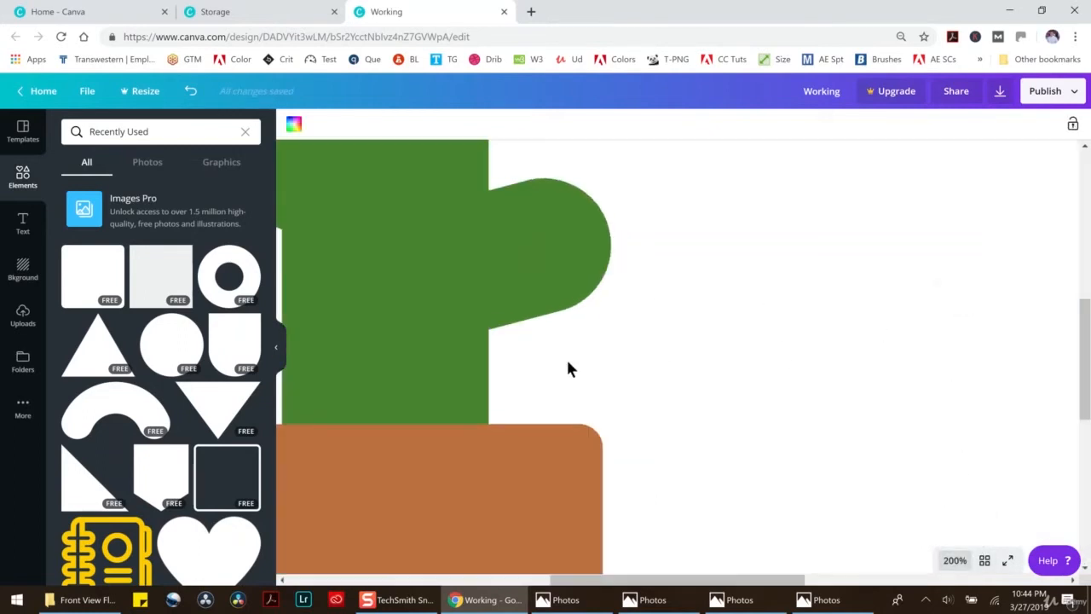
scroll(566, 357, "up", 5)
scroll(566, 358, "down", 2)
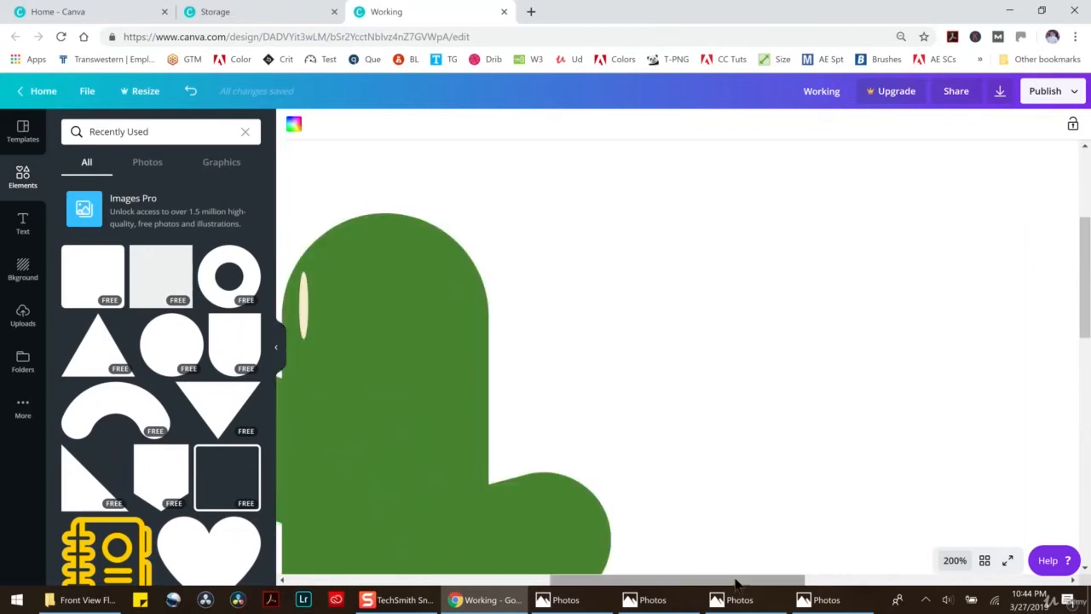
left_click_drag(736, 583, 670, 568)
left_click(669, 567)
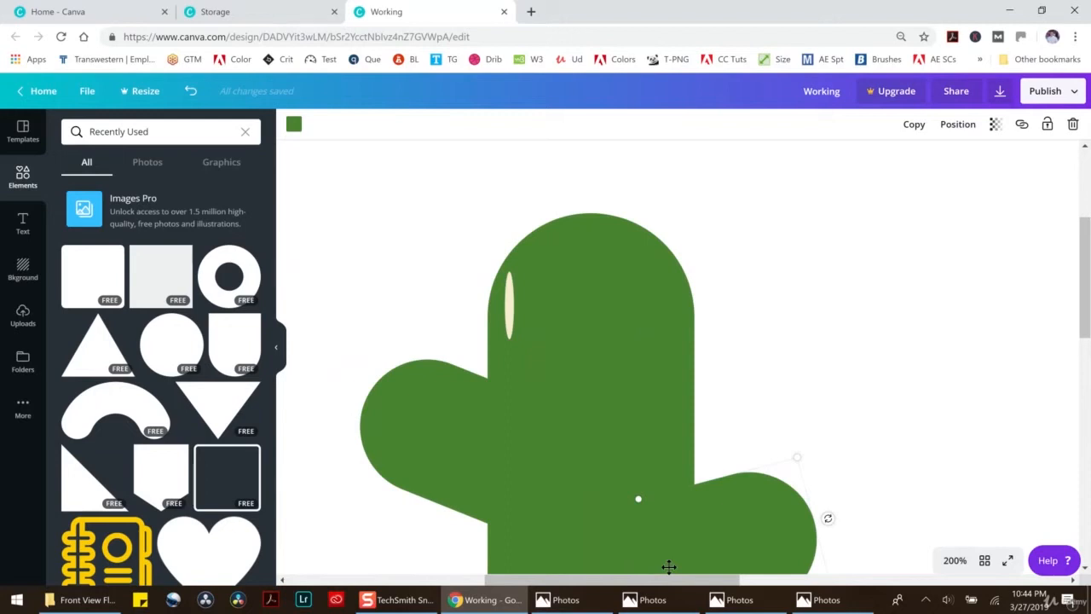
left_click(510, 308)
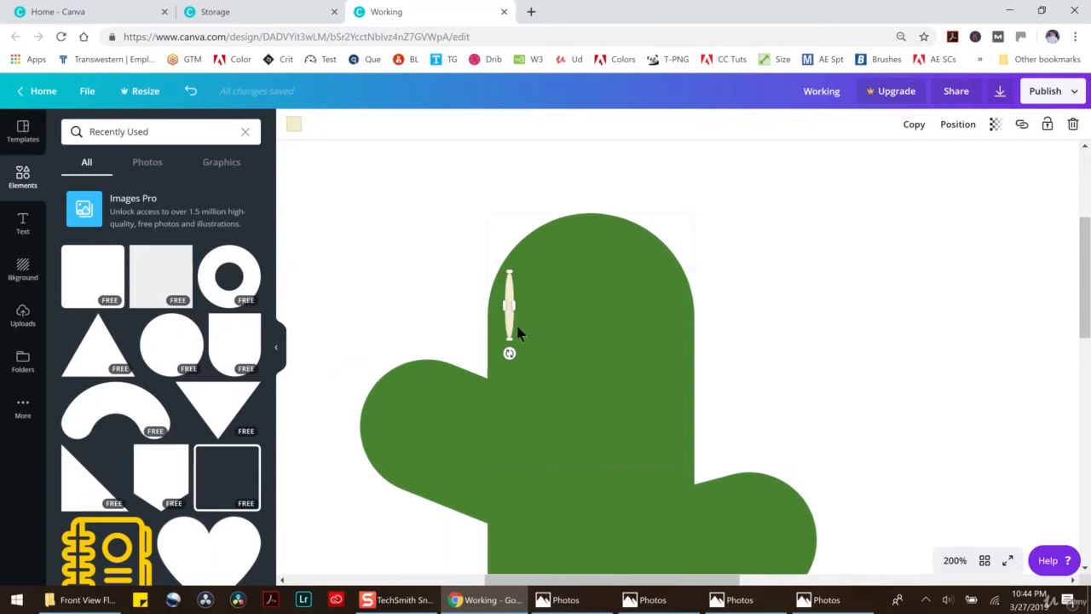
key("ctrl+d")
key("ctrl+d")
key("ctrl+d")
key("ctrl+d")
key("ctrl+d")
key("ctrl+d")
key("ctrl+d")
key("ctrl+d")
key("ctrl+d")
key("ctrl+d")
scroll(637, 412, "down", 1)
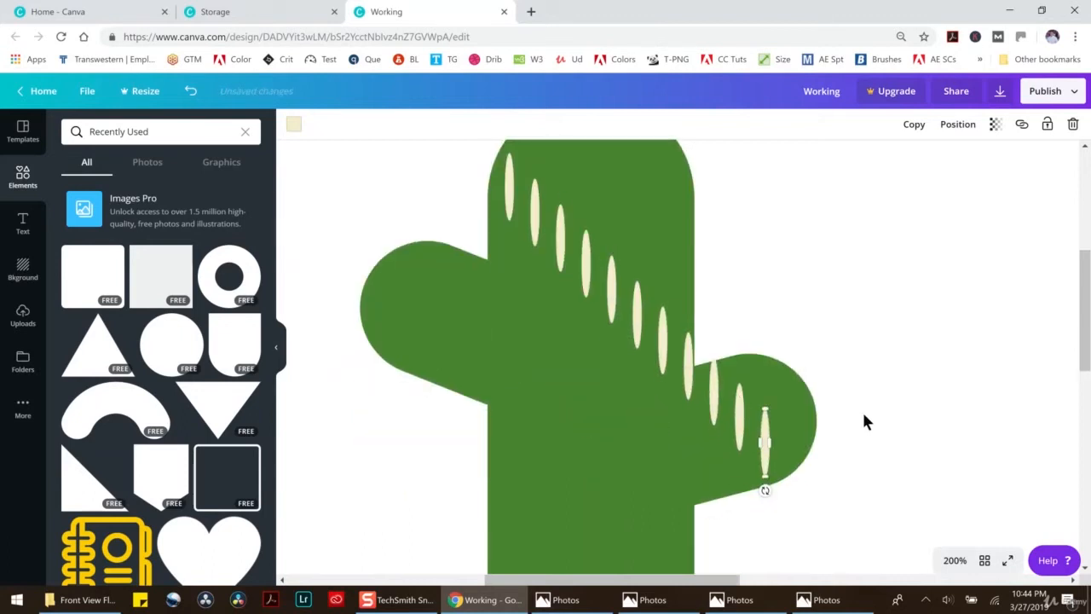
Undo the last three spine duplicates
left_click(191, 91)
left_click(191, 90)
left_click(191, 90)
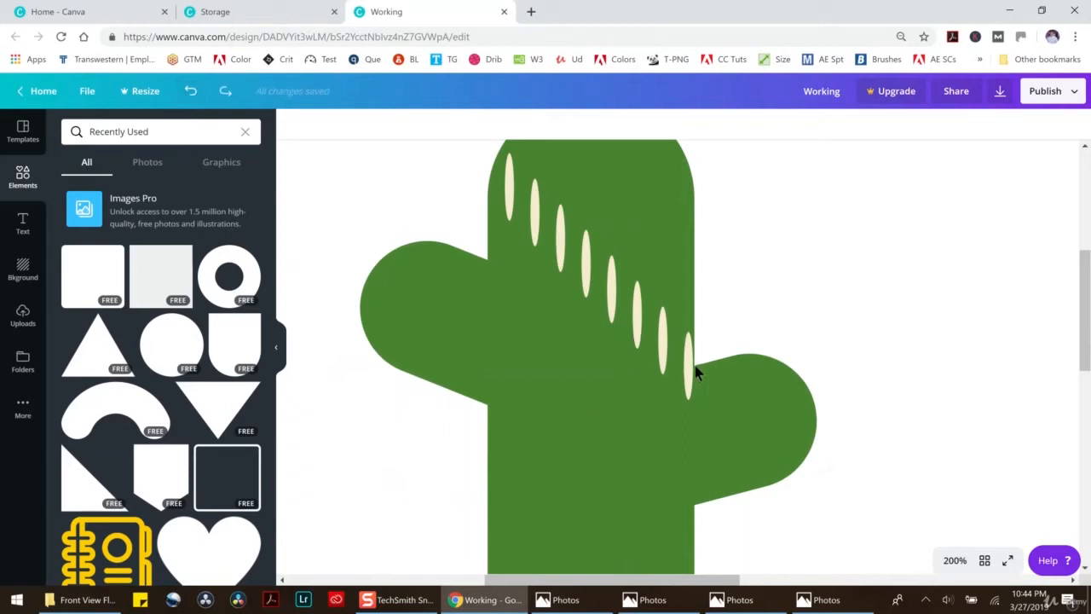
Rearrange the spines from the diagonal row into a staggered, irregular pattern across the trunk
left_click_drag(690, 360, 673, 310)
left_click(636, 316)
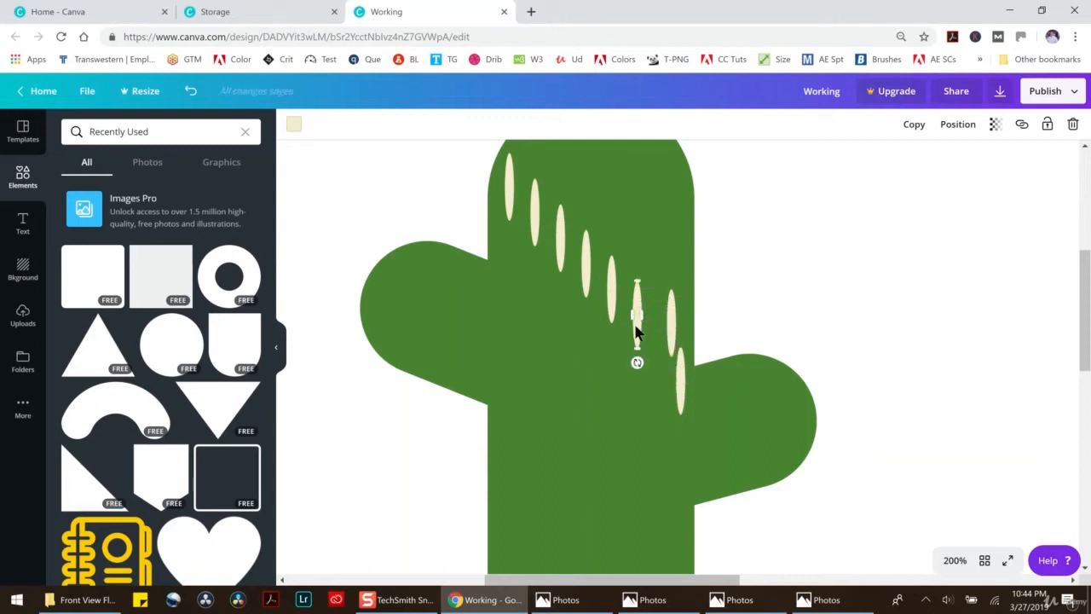
left_click_drag(636, 322, 533, 231)
left_click(672, 312)
left_click(671, 316)
left_click_drag(672, 304, 664, 281)
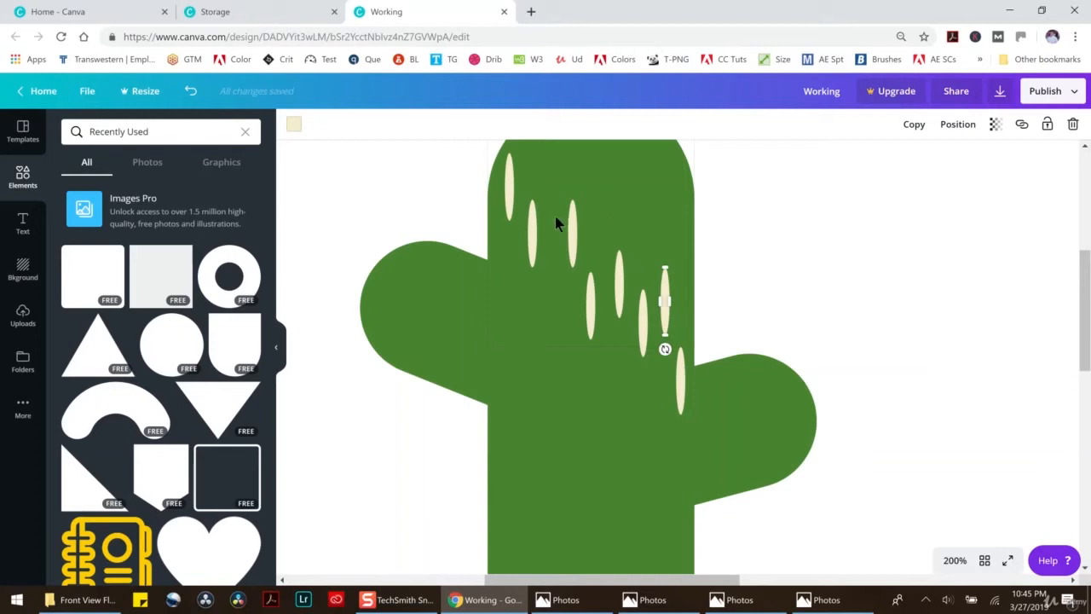
Duplicate the second spine from the left and place the copy at the trunk's left edge, beneath the uppermost spine
left_click(534, 235)
key("ctrl+d")
left_click_drag(557, 242, 504, 253)
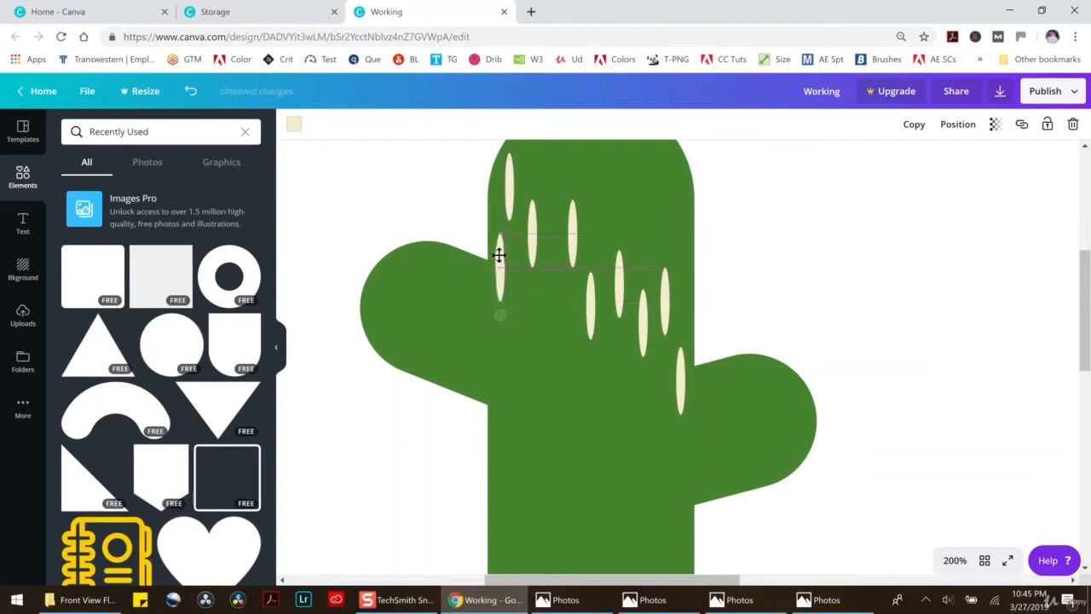
Duplicate the second uppermost spine and place two copies side by side beneath it in the trunk's left half
left_click(531, 254)
key("ctrl+d")
left_click_drag(560, 242, 524, 298)
key("ctrl+z")
left_click_drag(555, 245, 545, 294)
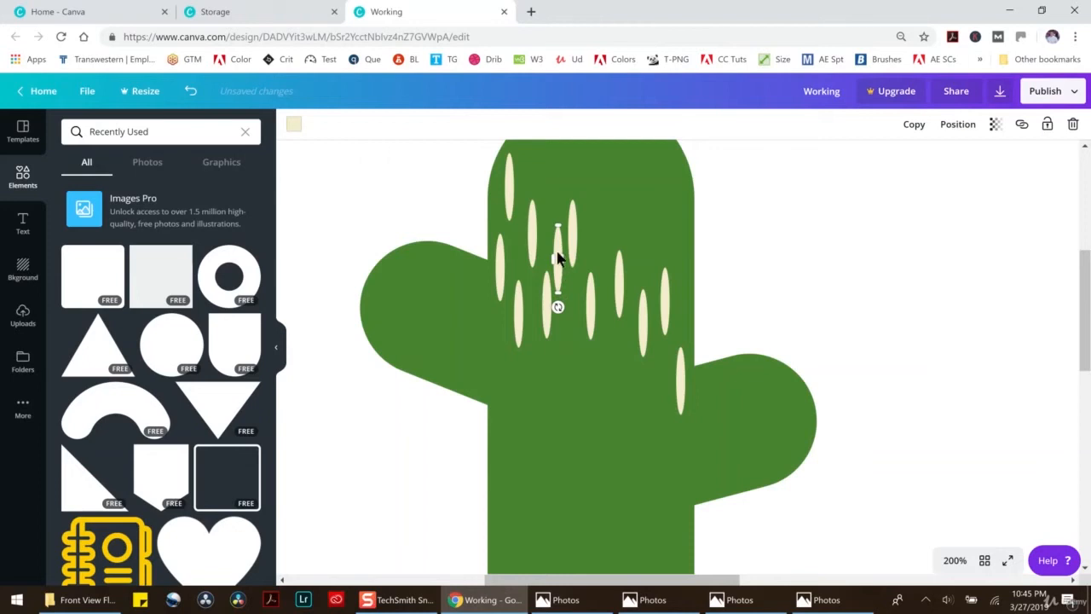
Add three more spine copies in a staggered row across the middle of the trunk, beneath the existing spines
left_click_drag(557, 246, 571, 347)
key("ctrl+z")
left_click_drag(559, 253, 599, 369)
key("ctrl+z")
left_click_drag(554, 254, 654, 371)
key("ctrl+z")
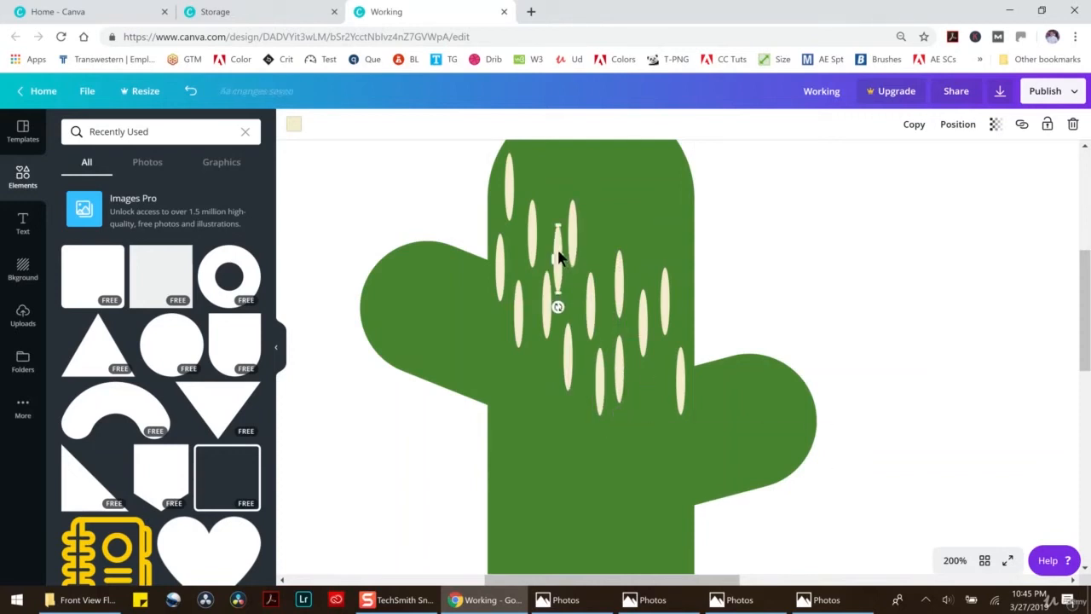
Place three more spine copies at staggered heights on the trunk's right side, the lowest beside the right arm's base
left_click_drag(555, 240, 639, 424)
key("ctrl+z")
left_click_drag(557, 245, 657, 386)
key("ctrl+z")
left_click_drag(556, 247, 676, 452)
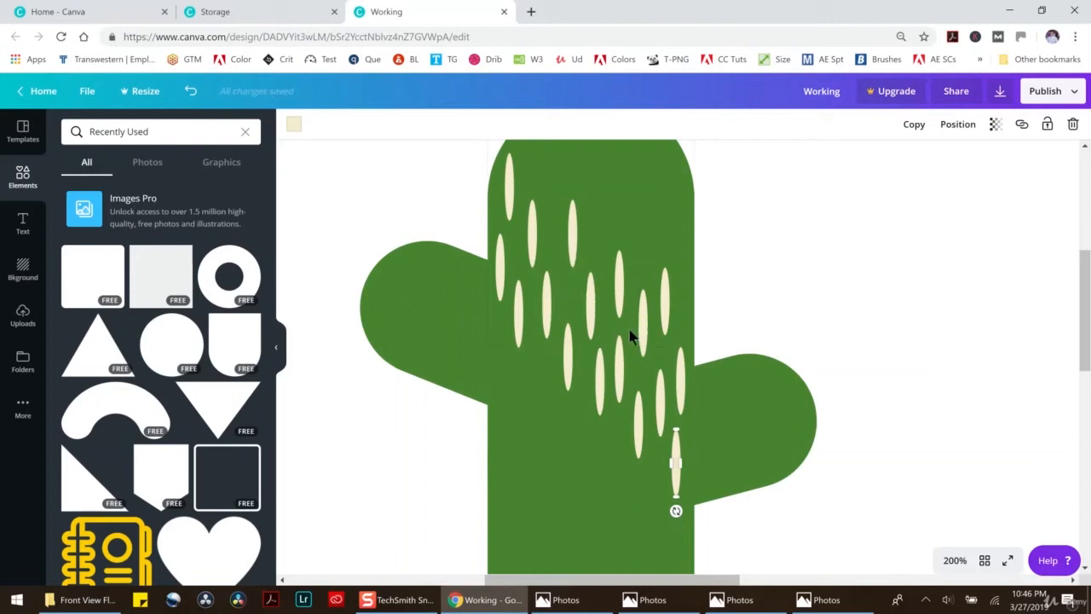
left_click(620, 369)
left_click_drag(619, 366, 598, 310)
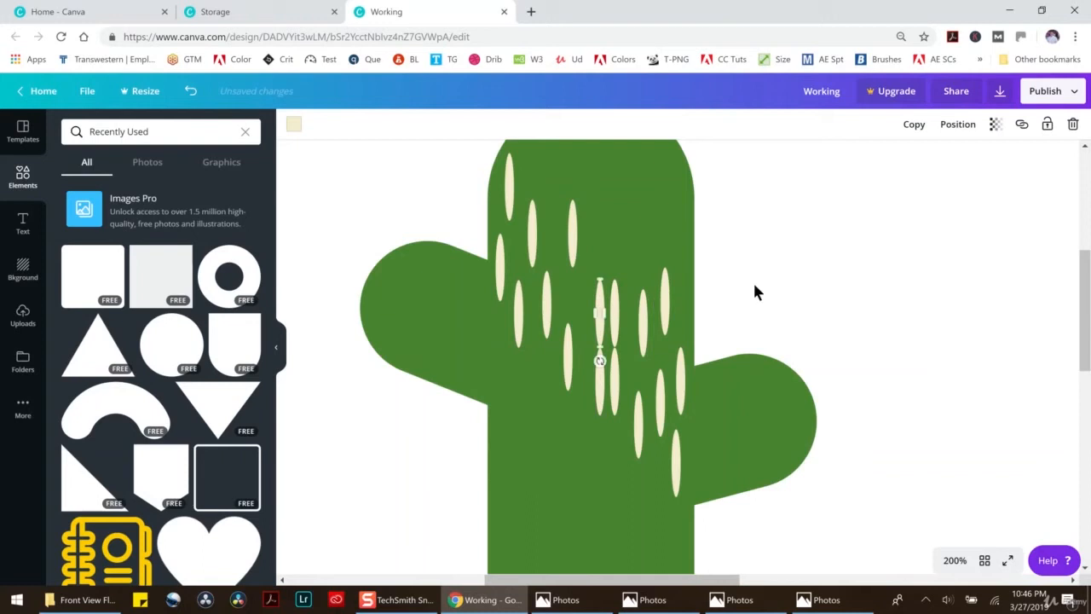
left_click(191, 91)
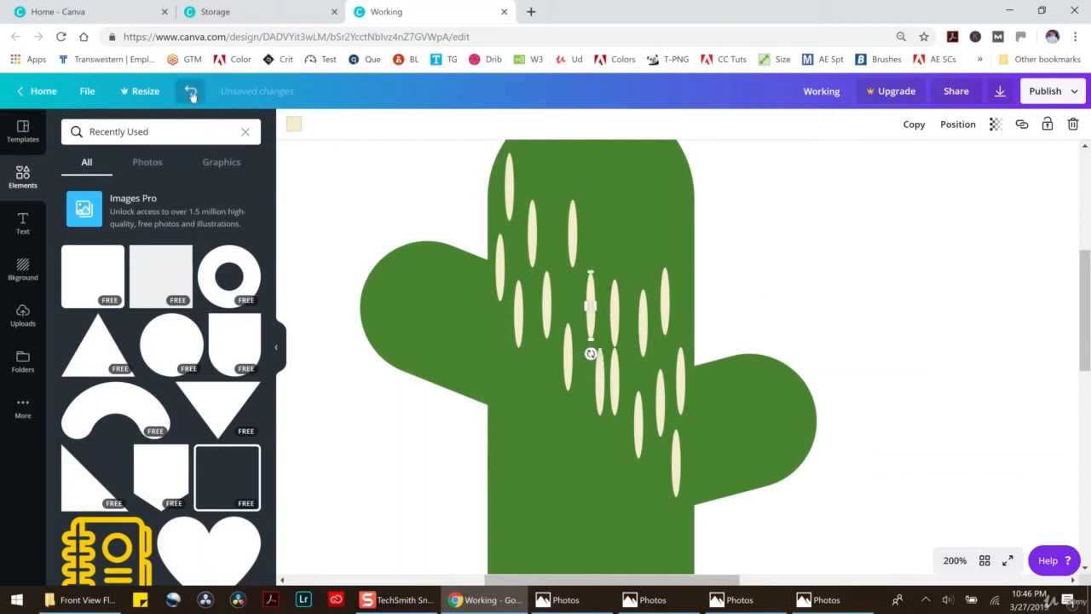
left_click(191, 91)
left_click(191, 91)
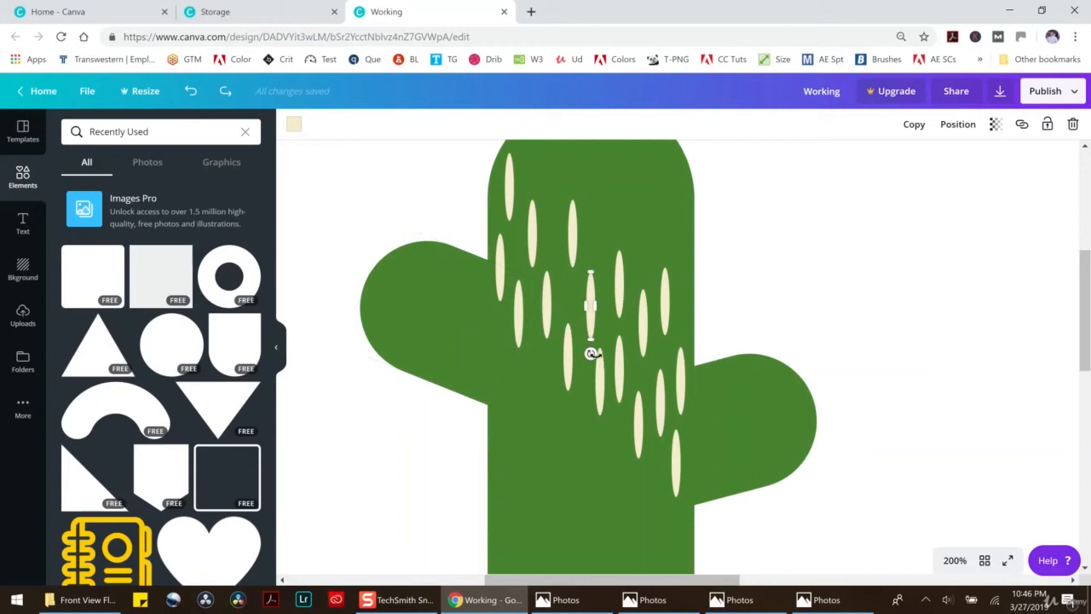
Duplicate the lower-left trunk spine and place four staggered copies beneath it, one of them at the trunk's left edge below the arm
left_click(518, 316)
key("ctrl+d")
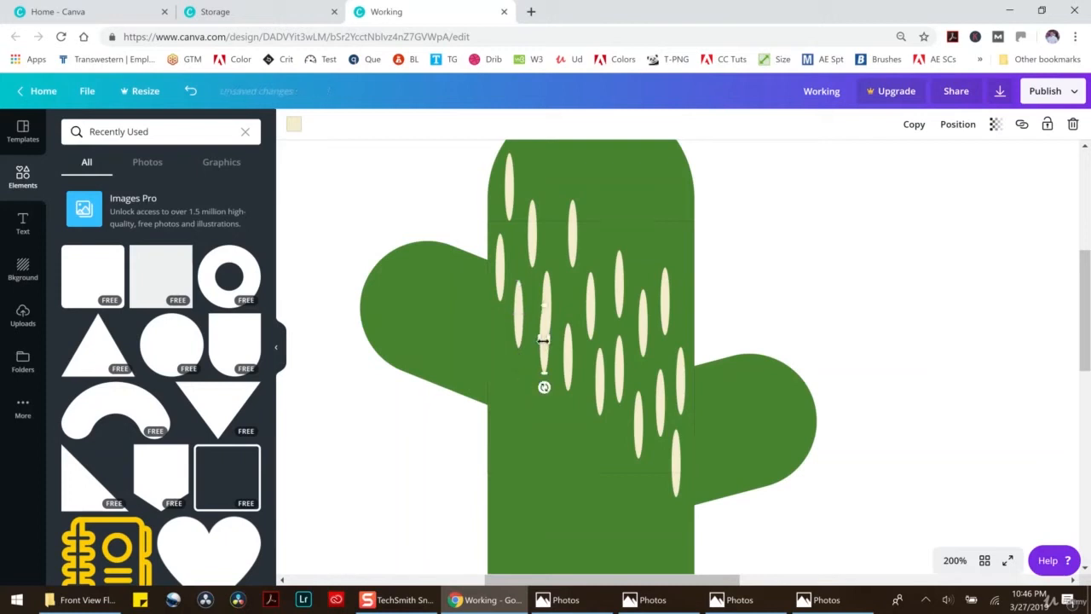
left_click_drag(545, 329, 533, 357)
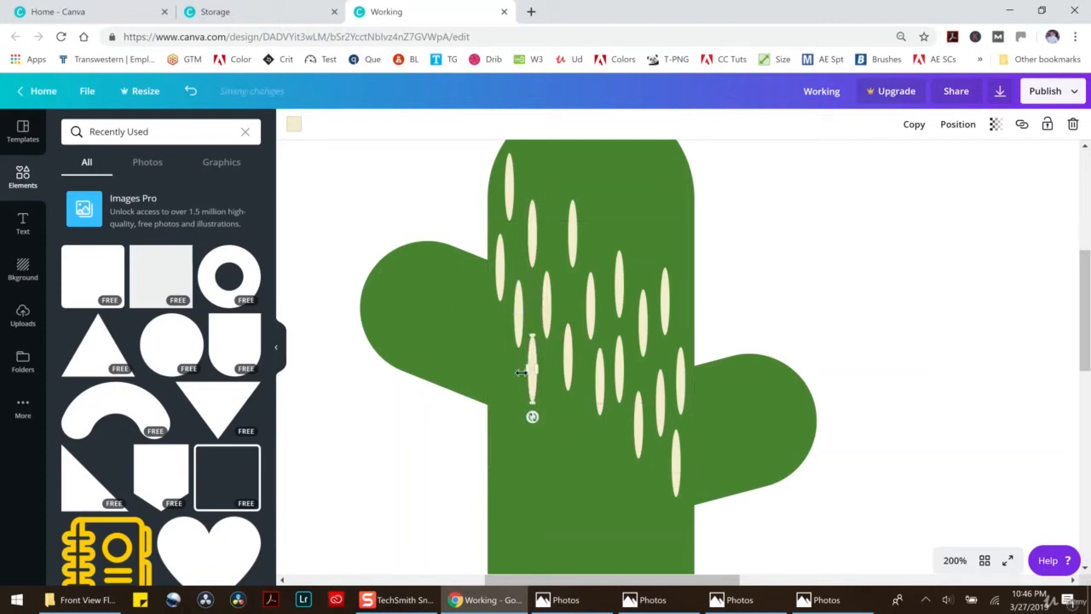
key("ctrl+d")
left_click_drag(558, 385, 581, 406)
key("ctrl+d")
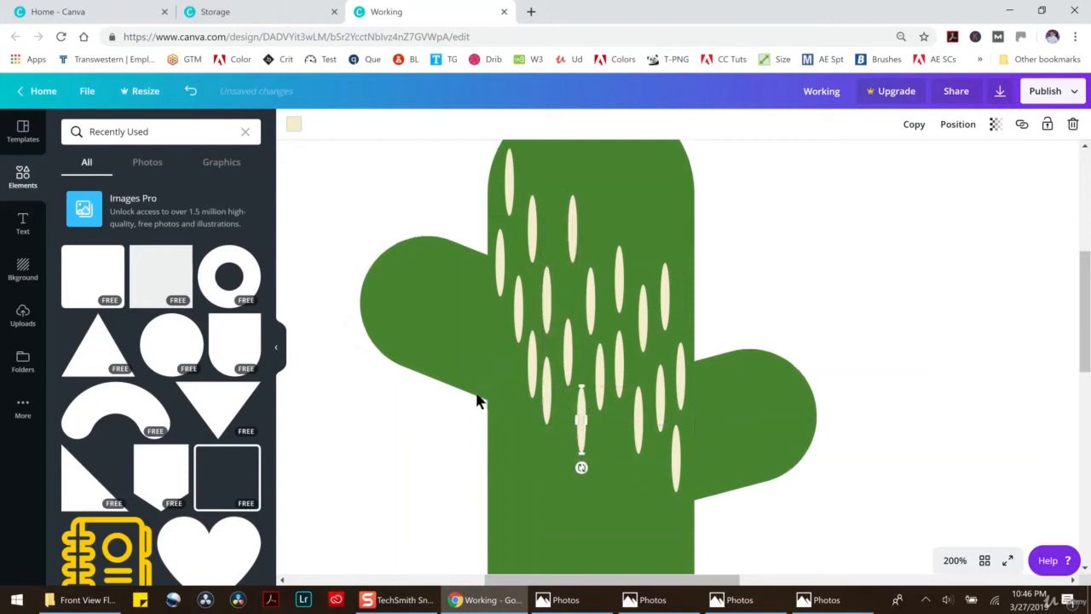
scroll(477, 400, "down", 2)
left_click_drag(583, 301, 502, 292)
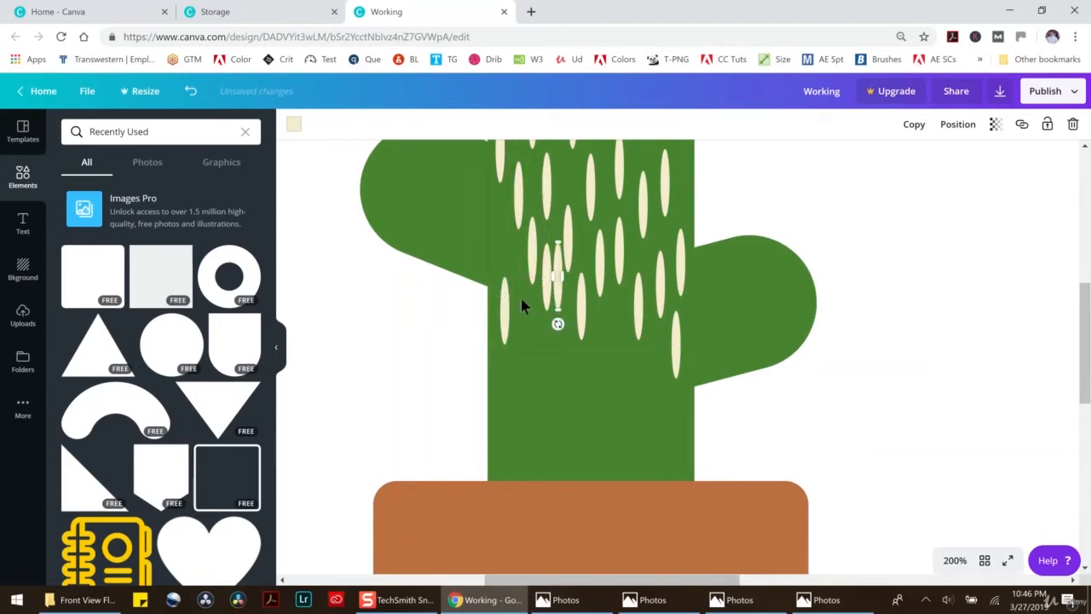
Place three spine copies at staggered heights over the joint between the left arm and the trunk
left_click_drag(554, 256, 491, 216)
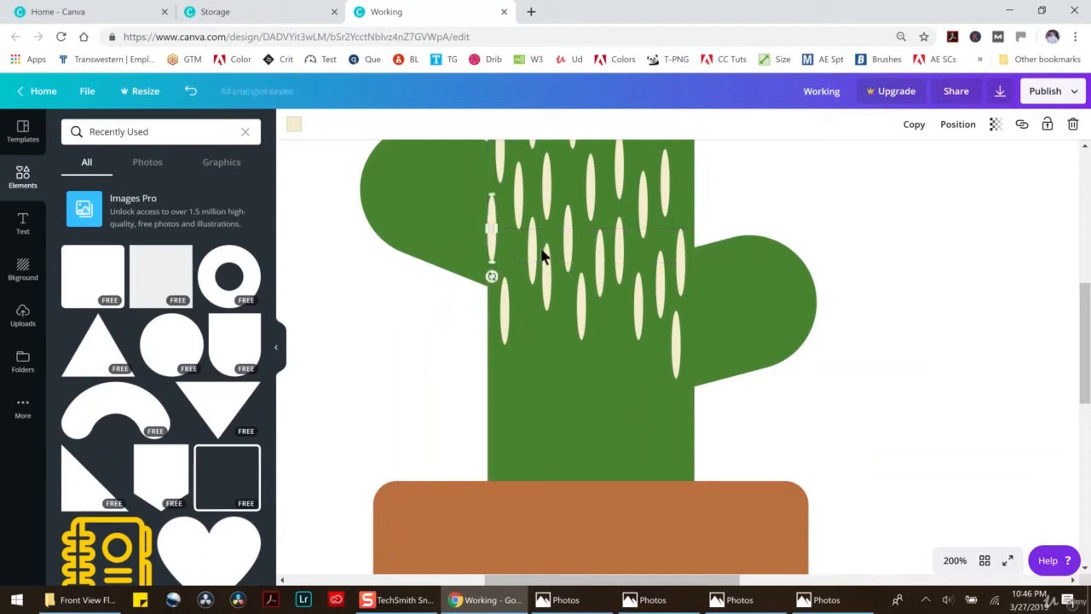
key("ctrl+v")
left_click_drag(559, 258, 474, 225)
key("ctrl+v")
left_click_drag(559, 275, 480, 156)
Paste four more spines and stagger them across the left arm, working outward from the trunk
key("ctrl+v")
scroll(555, 255, "up", 2)
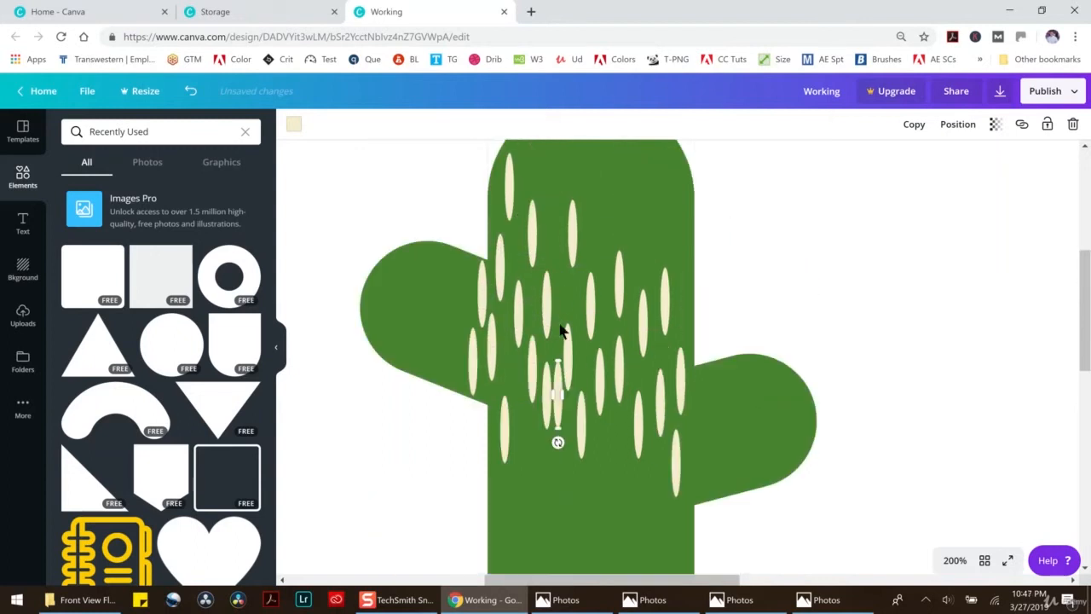
left_click_drag(554, 370, 457, 287)
key("ctrl+v")
left_click_drag(563, 393, 444, 334)
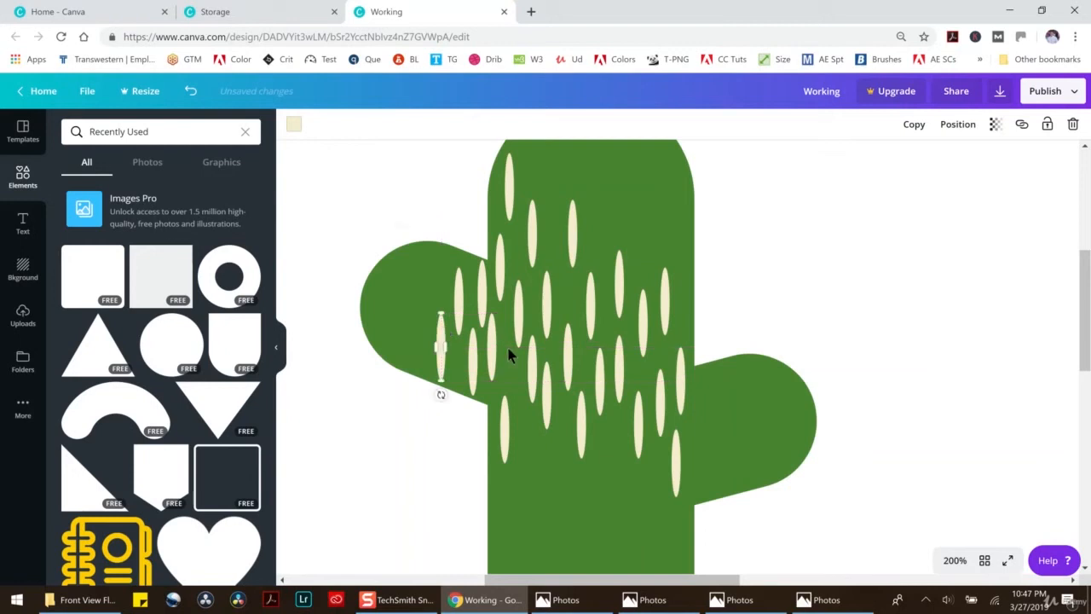
key("ctrl+v")
left_click_drag(556, 375, 419, 289)
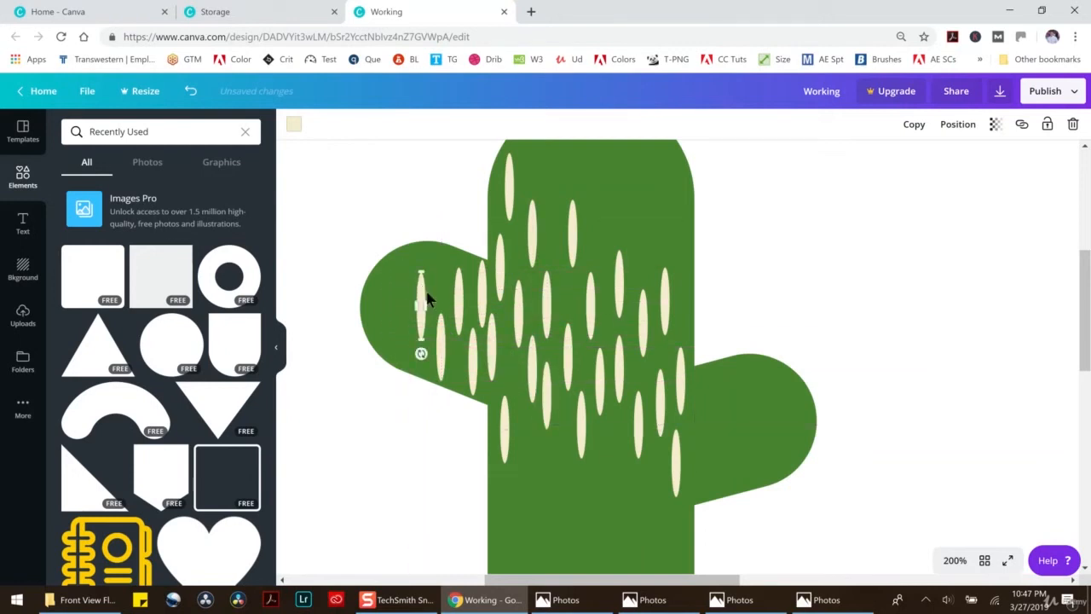
key("ctrl+v")
left_click_drag(560, 390, 417, 302)
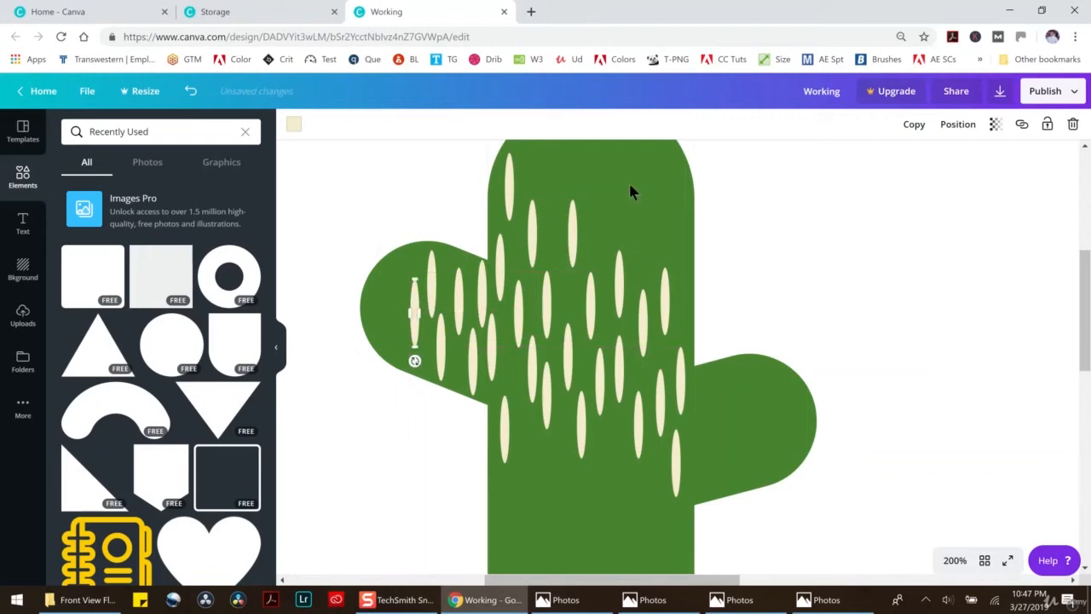
Paste another spine and place it in the gap just below and between the trunk's two upper-middle spines
key("ctrl+v")
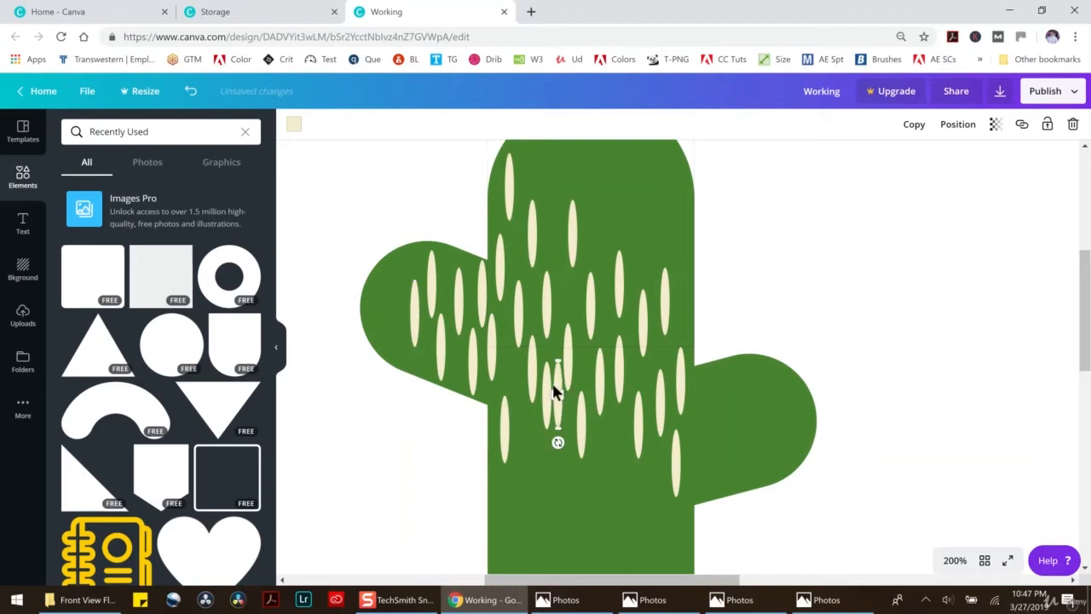
left_click_drag(558, 382, 744, 334)
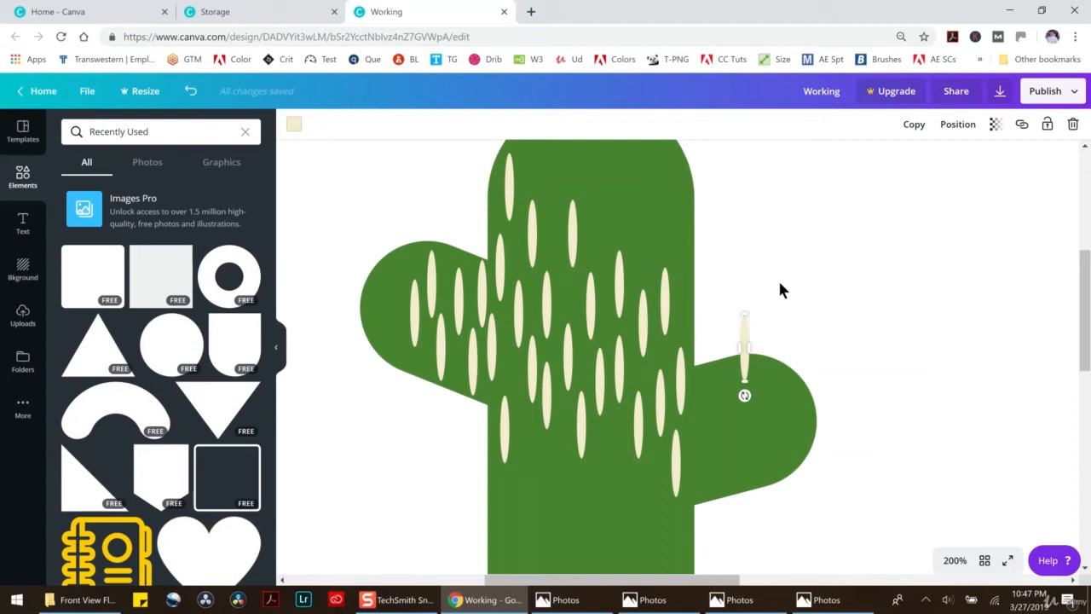
left_click_drag(741, 332, 557, 246)
Duplicate the left arm's uppermost spine and place two copies near the arm's rounded tip
left_click(431, 281)
key("ctrl+d")
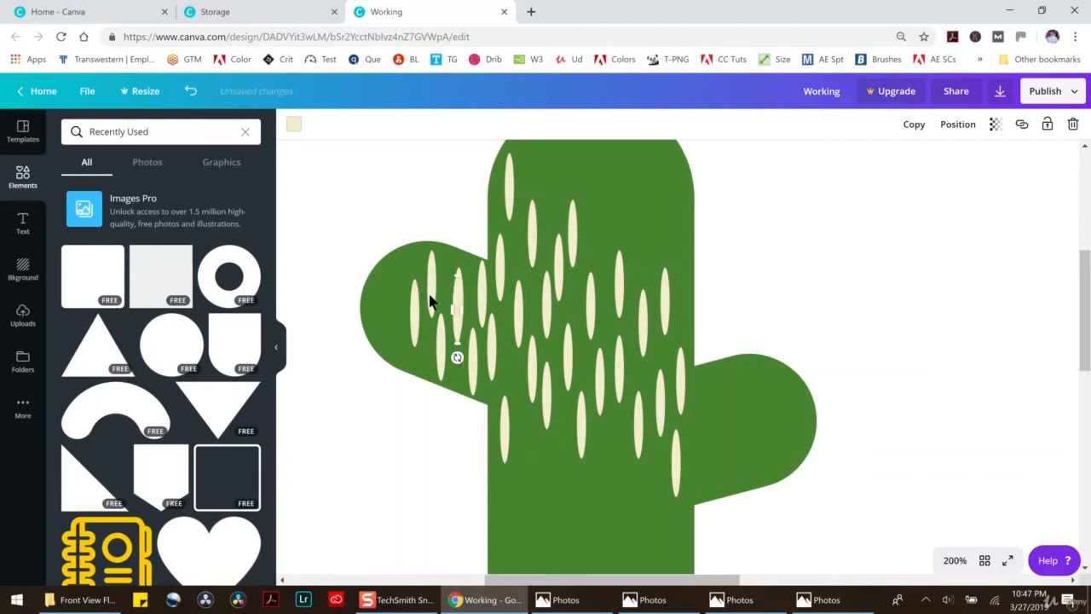
left_click_drag(456, 297, 399, 269)
key("ctrl+d")
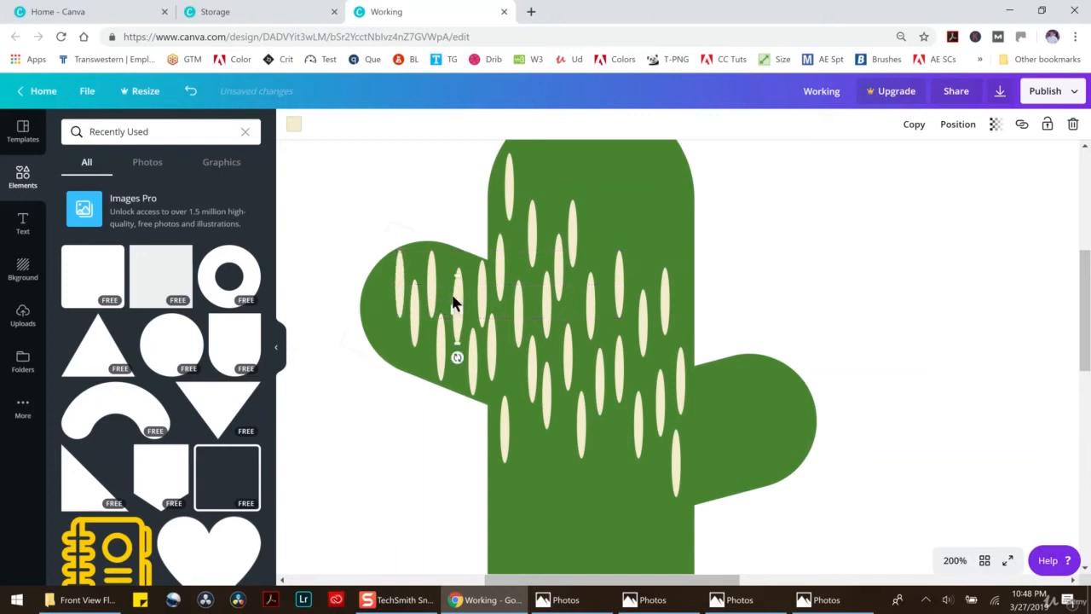
left_click_drag(456, 295, 380, 295)
Rotate the outer spines of the left arm slightly in alternating directions for an irregular look
left_click_drag(384, 359, 390, 355)
left_click(413, 336)
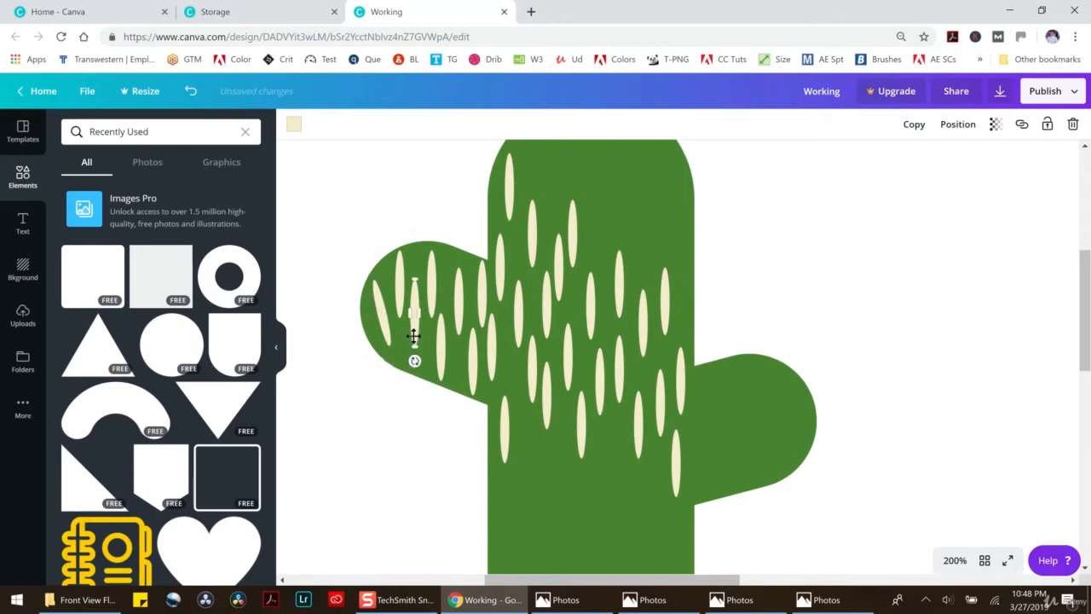
left_click(399, 311)
left_click_drag(399, 331, 435, 390)
left_click(431, 303)
left_click(474, 363)
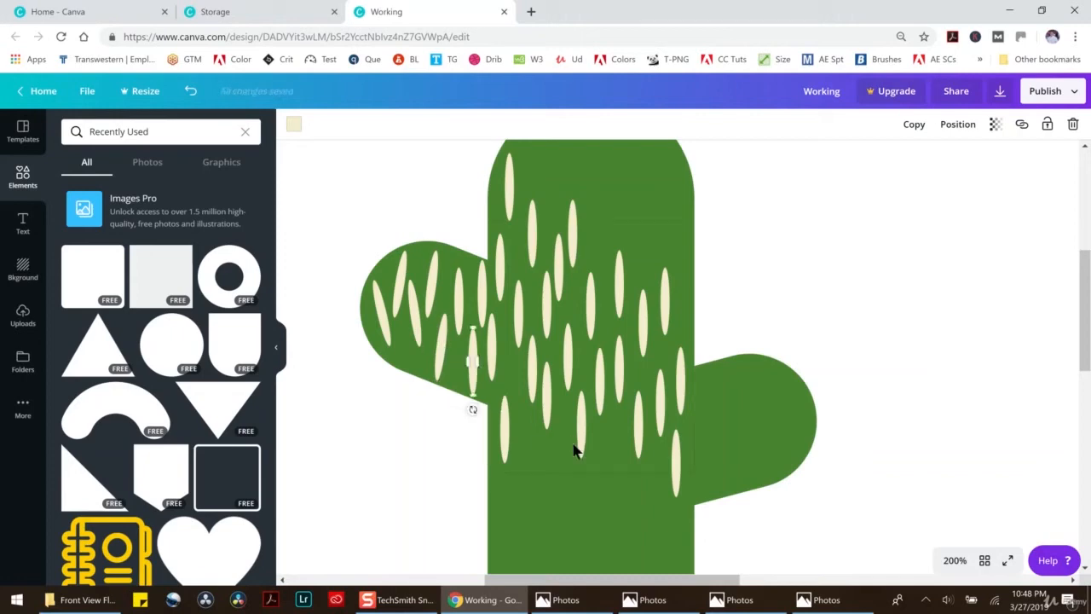
Duplicate an upright spine from the left arm and spread five copies at staggered heights across the right arm
left_click(458, 298)
left_click_drag(458, 349, 459, 349)
left_click_drag(483, 341, 715, 423)
key("ctrl+z")
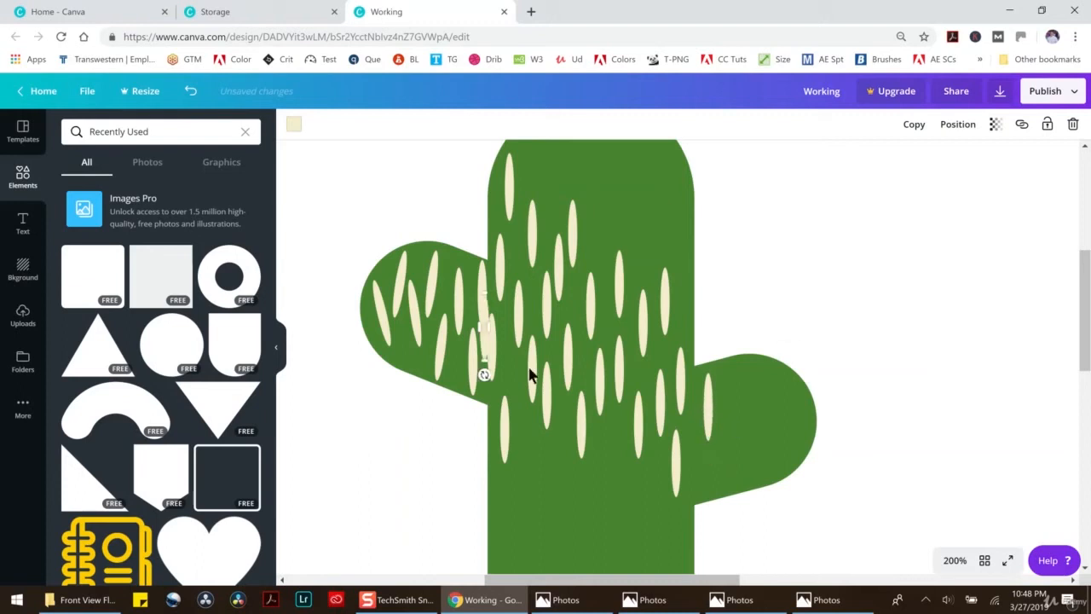
left_click(493, 352)
left_click_drag(483, 346, 743, 370)
key("ctrl+d")
key("ctrl+d")
key("ctrl+v")
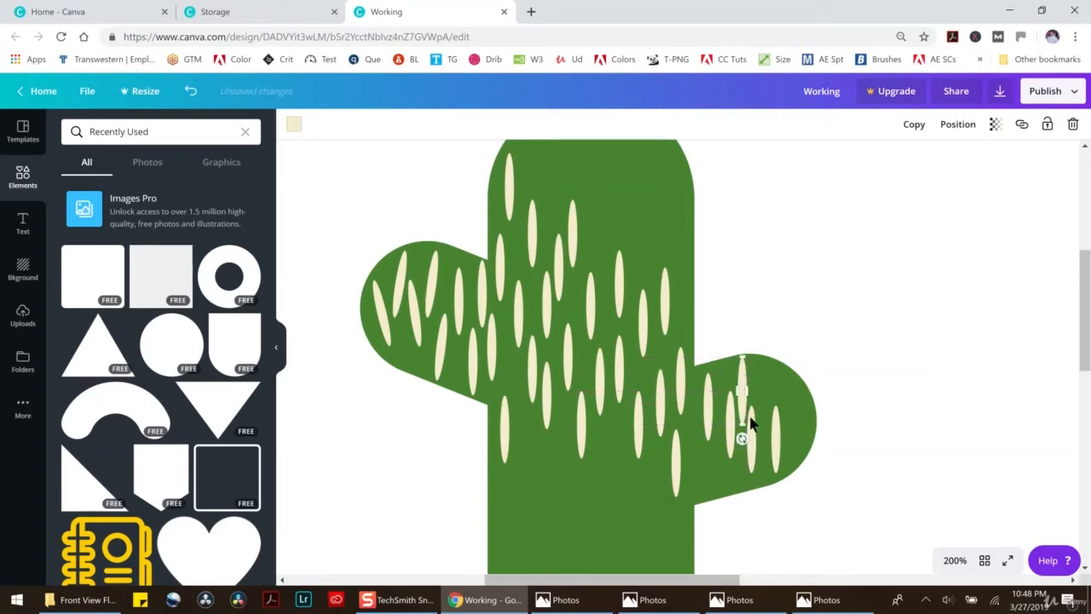
Restagger the right arm's outer spines and place one more duplicate near its rounded tip
key("ctrl+d")
left_click_drag(759, 422, 775, 403)
key("ctrl+d")
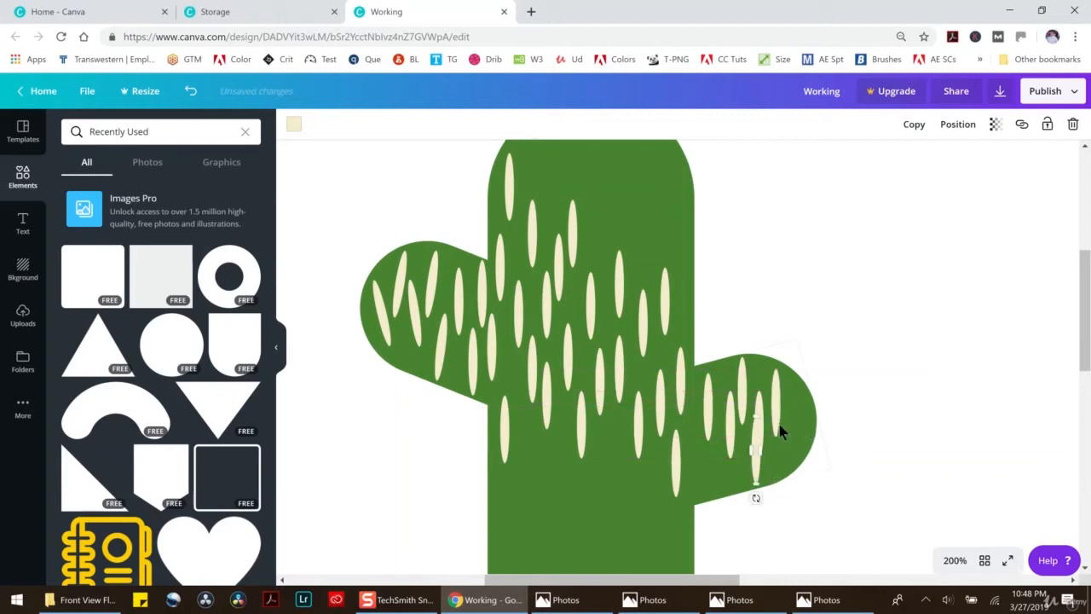
left_click_drag(760, 438, 795, 420)
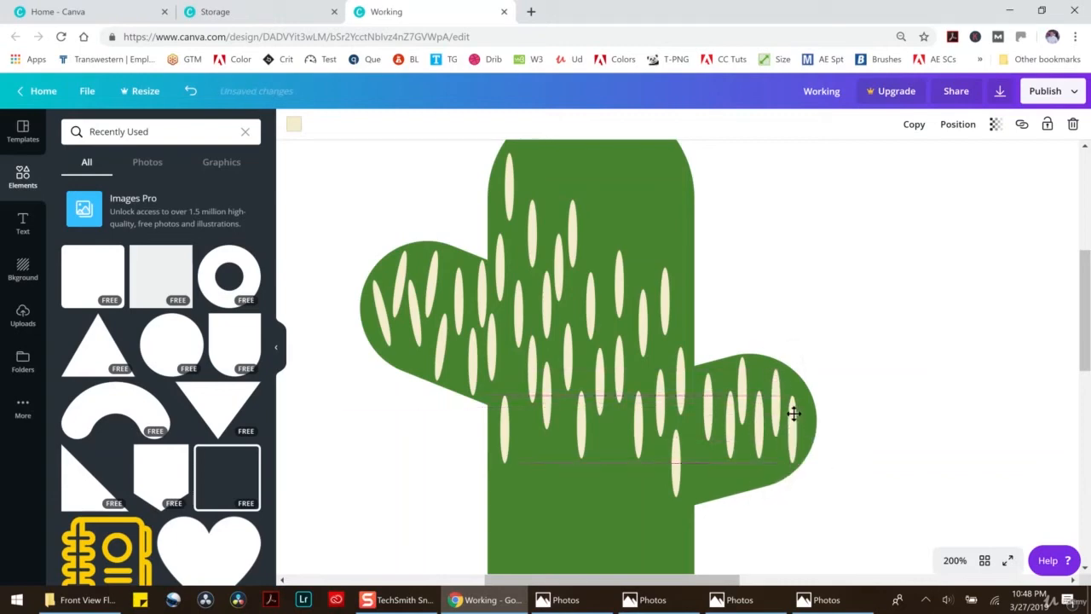
Rotate the right arm's spines slightly in alternating directions, from the rounded tip inward
left_click_drag(790, 476, 779, 469)
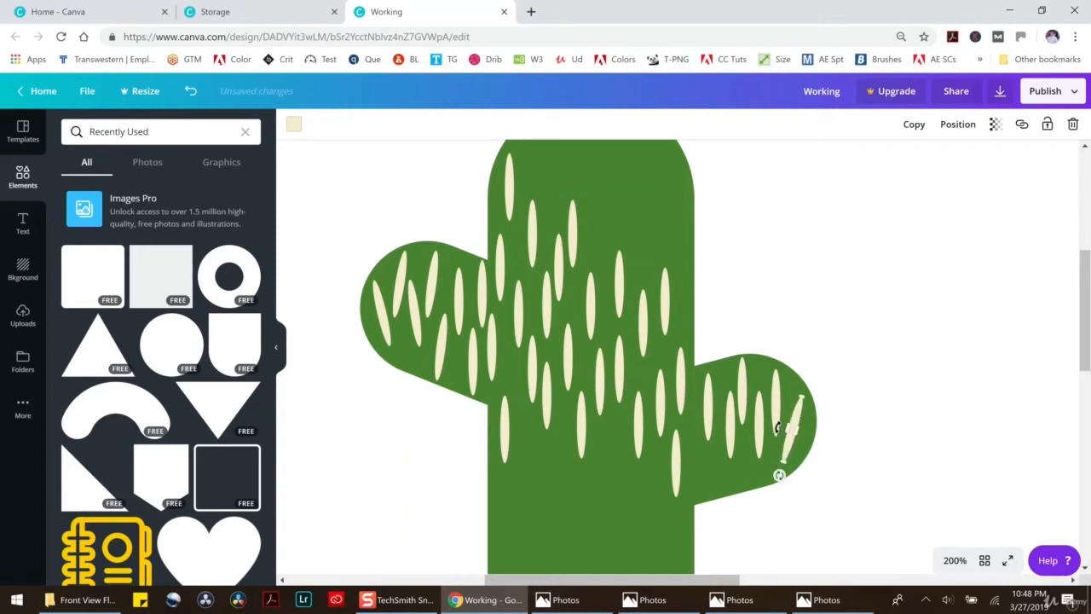
left_click(775, 435)
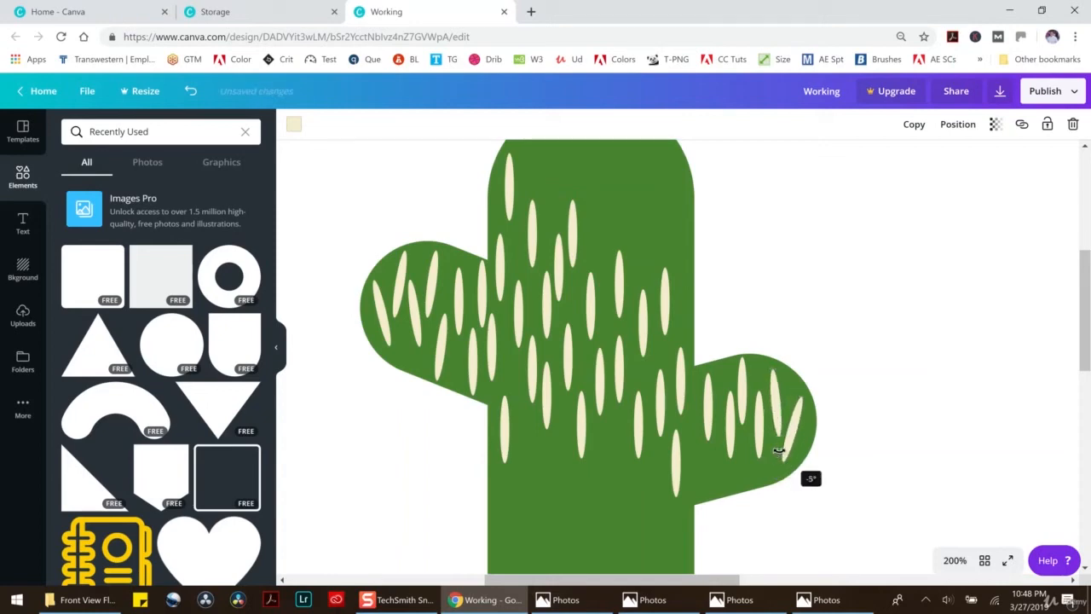
left_click_drag(776, 439, 759, 460)
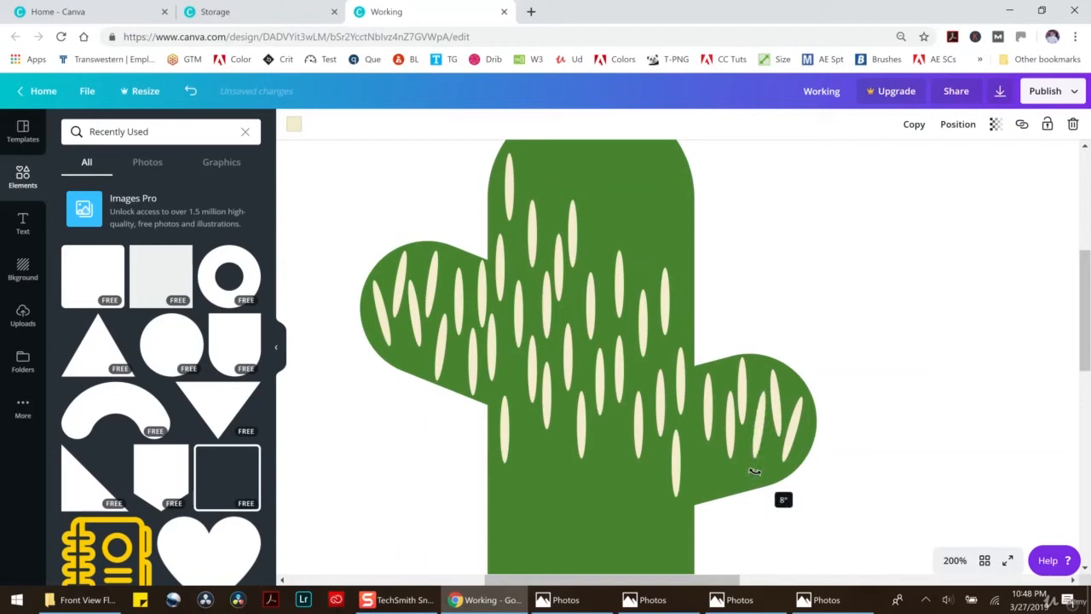
left_click(740, 395)
left_click_drag(741, 438, 740, 471)
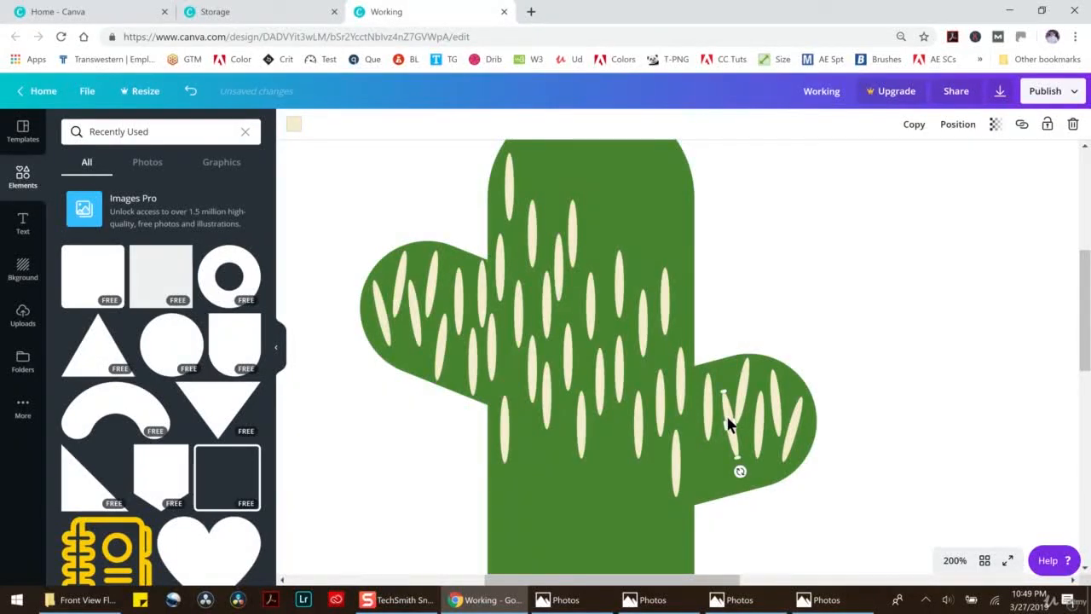
Duplicate tilted spines on the right arm to fill the gaps at its lower base and along its lower edge
left_click(747, 329)
left_click_drag(729, 416, 699, 453)
key("ctrl+d")
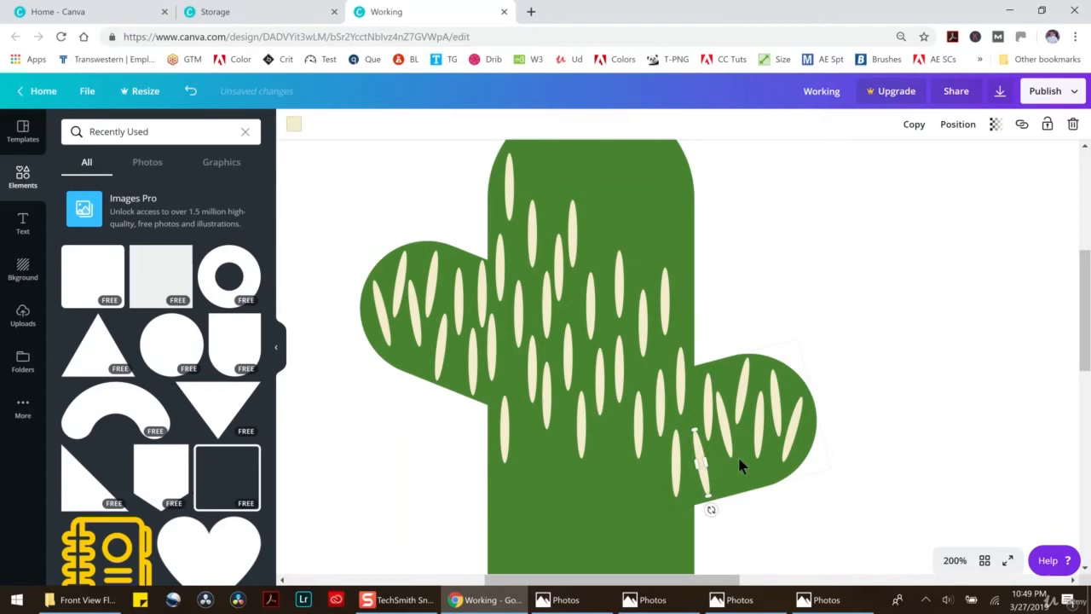
left_click(758, 435)
mouse_move(759, 438)
left_mouse_down()
mouse_move(747, 461)
mouse_move(748, 421)
mouse_move(759, 410)
mouse_move(762, 424)
left_mouse_up()
Duplicate the spine at the trunk's left edge below the arm four times to form a descending diagonal row
scroll(547, 391, "down", 2)
scroll(547, 391, "down", 1)
left_click(510, 318)
left_click_drag(542, 340, 596, 369)
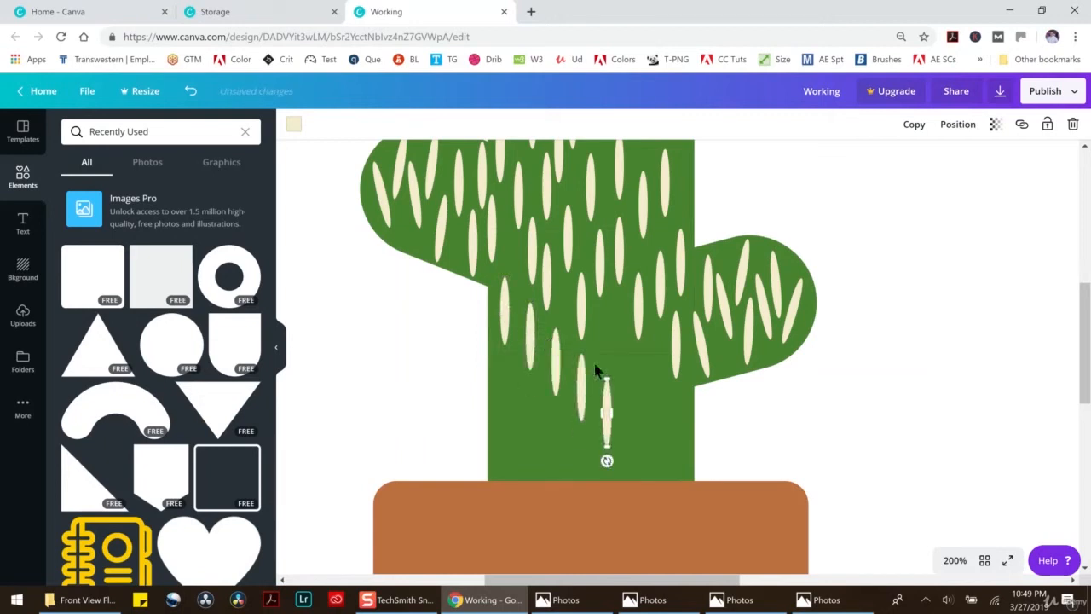
Duplicate the middle spine above the new diagonal row four times to form a second diagonal toward the trunk's right edge
left_click(581, 307)
key("ctrl+d")
key("ctrl+d")
key("ctrl+d")
key("ctrl+d")
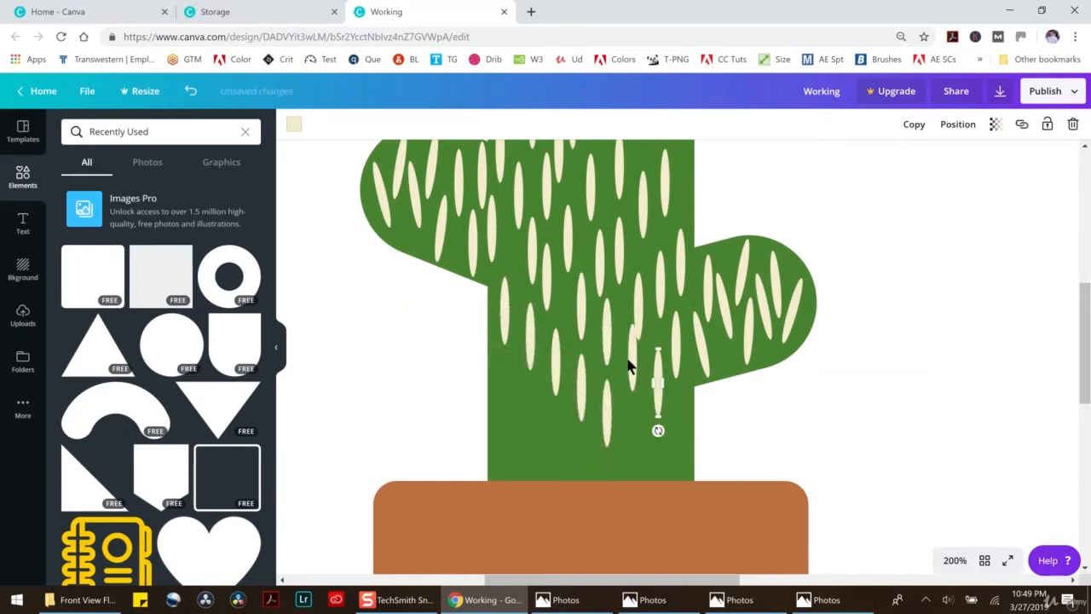
Fill the trunk's base above the pot with further spine copies and shift the two lowest right-hand spines into a staggered arrangement
left_click(507, 309)
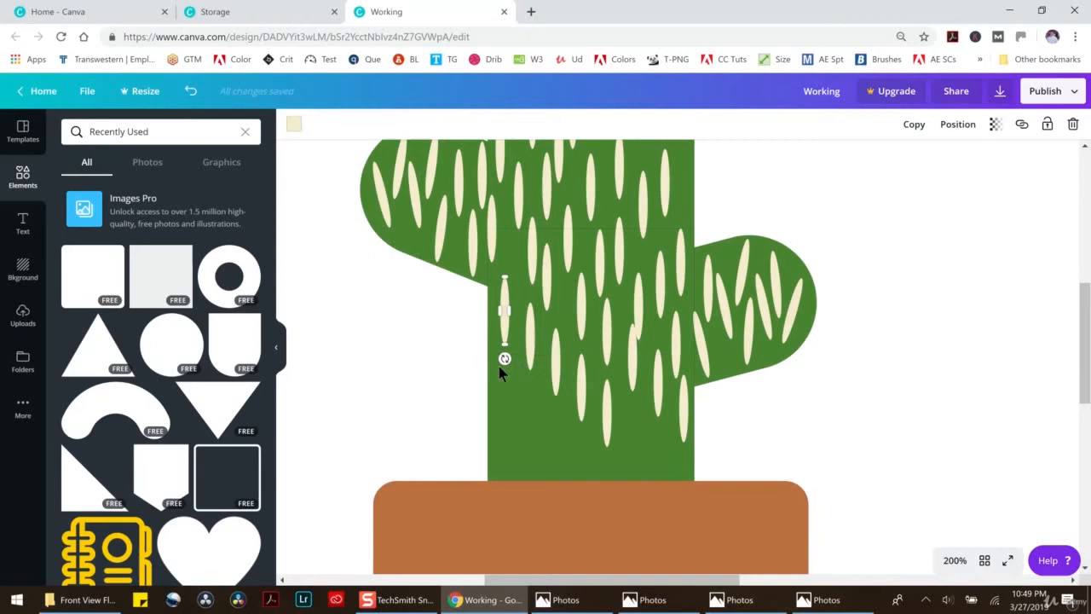
key("ctrl+d")
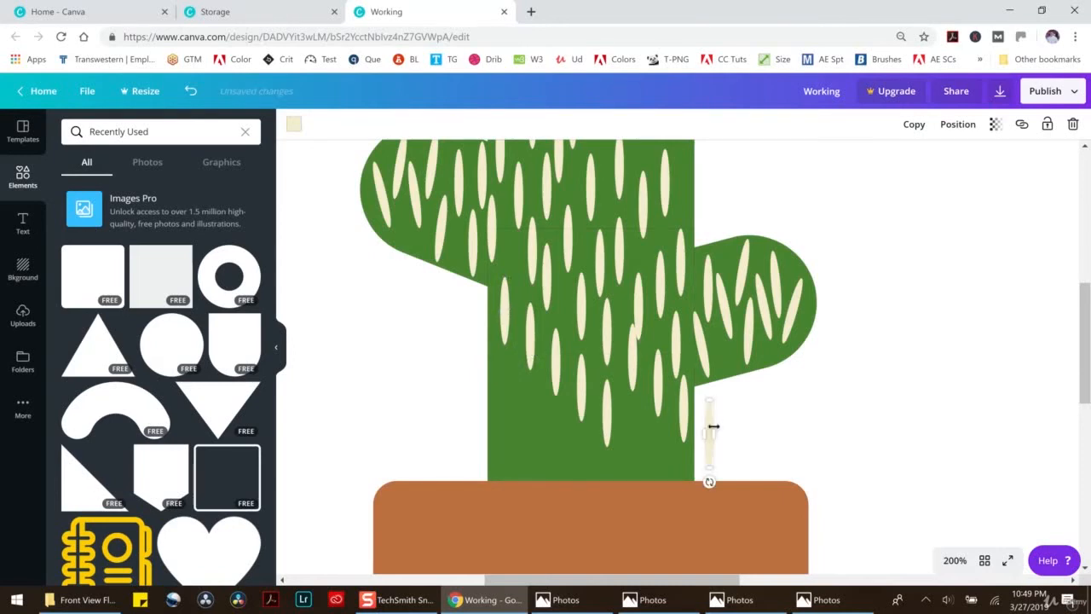
left_click_drag(709, 432, 552, 435)
left_click(657, 386)
left_click_drag(658, 382, 681, 414)
key("ctrl+v")
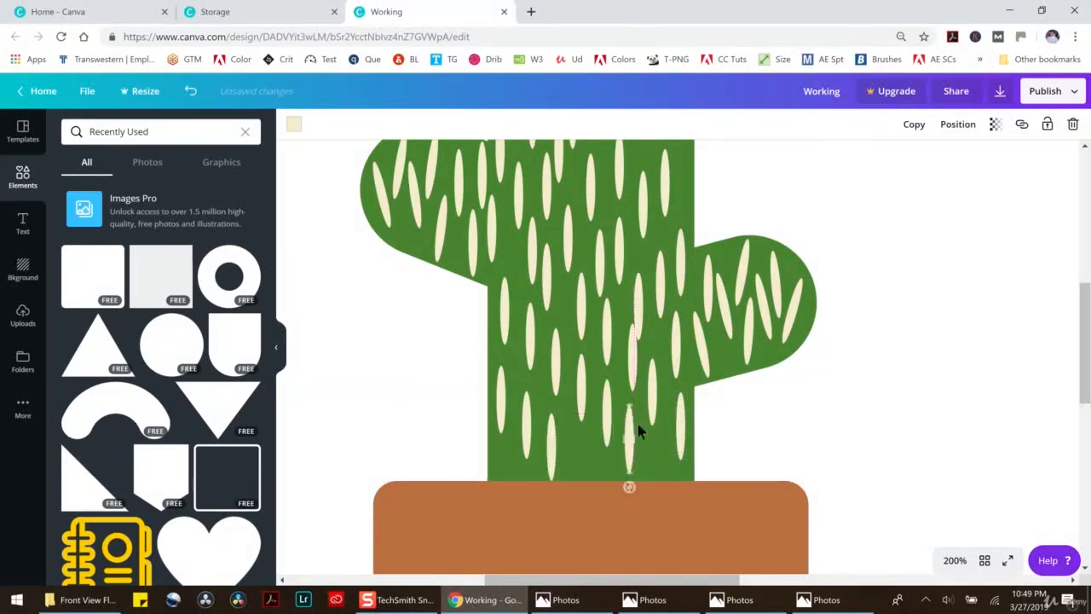
Place a spine at the trunk's lower right above the pot and shift the spines in the lower middle into staggered positions
left_click_drag(551, 436, 667, 436)
key("ctrl+z")
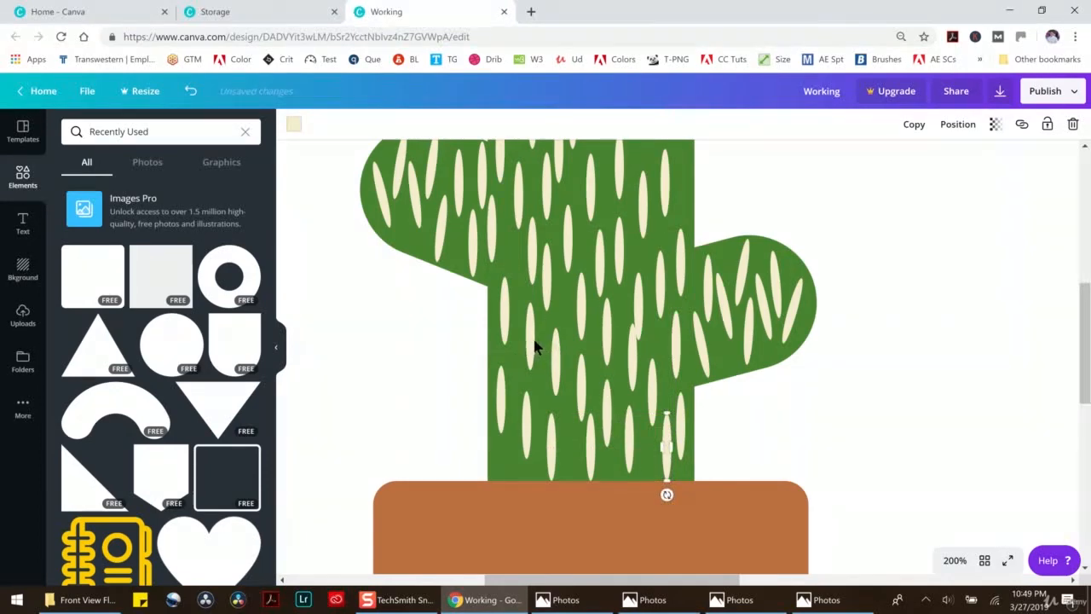
left_click(555, 356)
left_click_drag(555, 342, 598, 423)
left_click(594, 337)
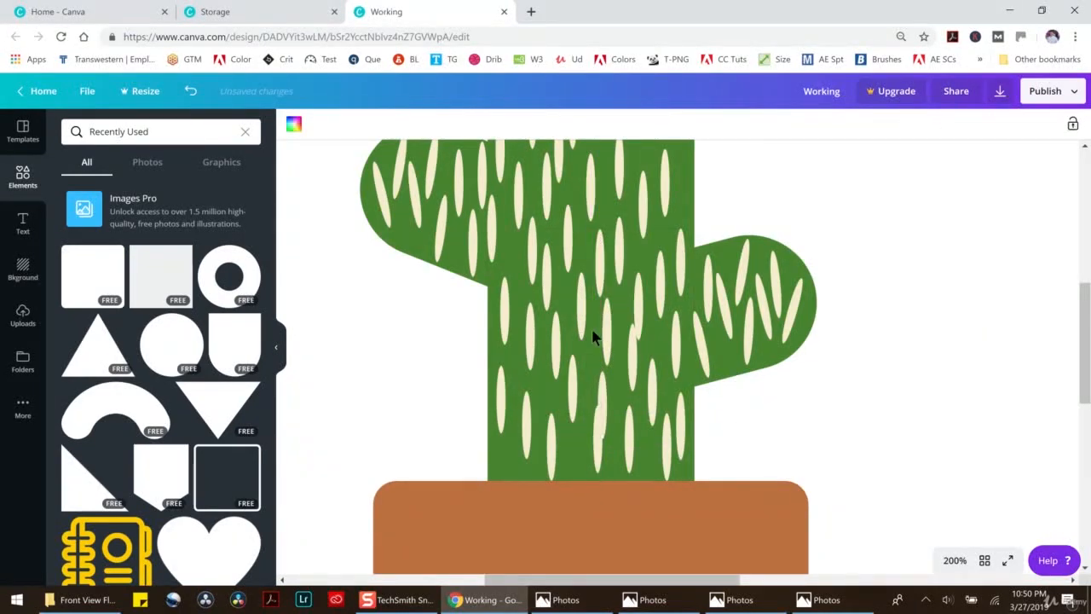
Separate the overlapping spines in the trunk's lower middle by spreading them down a staggered column
left_click(605, 335)
left_click_drag(607, 331, 602, 383)
left_click(863, 412)
left_click(602, 352)
left_click_drag(602, 349, 591, 428)
left_click(602, 407)
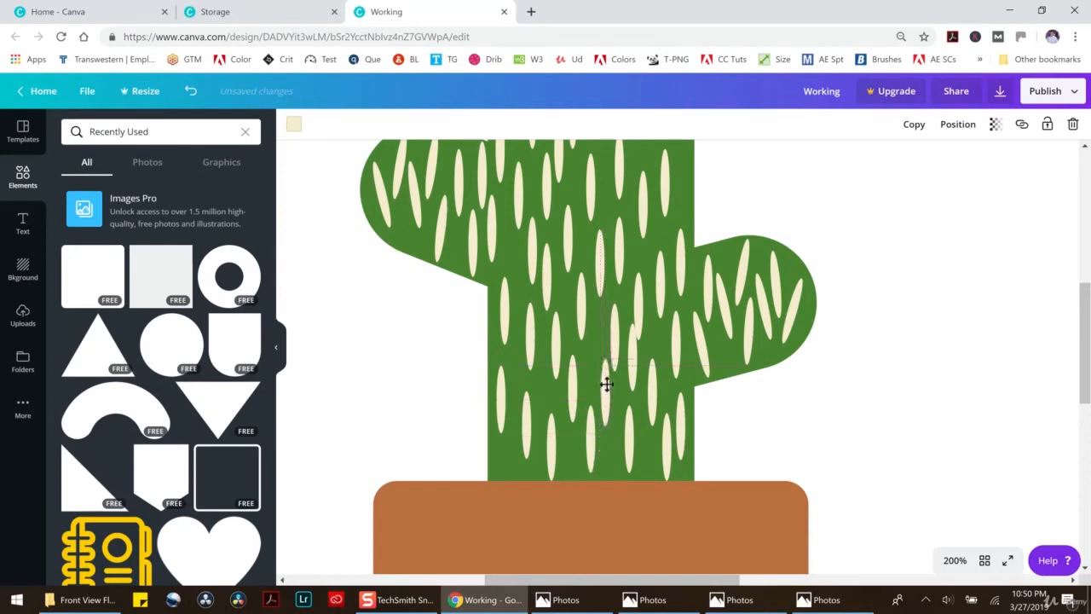
Move a spine to the trunk's lower left corner above the pot and lower the spine above it to even the gap
left_click_drag(605, 390, 523, 436)
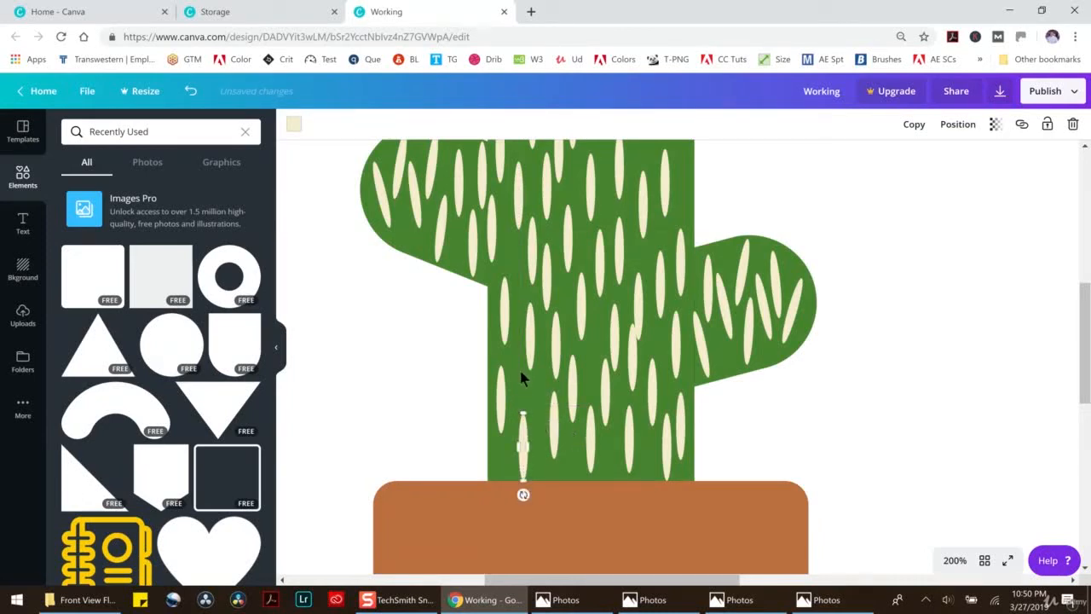
left_click(531, 343)
left_click_drag(530, 317, 524, 352)
Reposition touching spines across the middle of the trunk, between the two arms, so they are evenly staggered
scroll(633, 388, "up", 3)
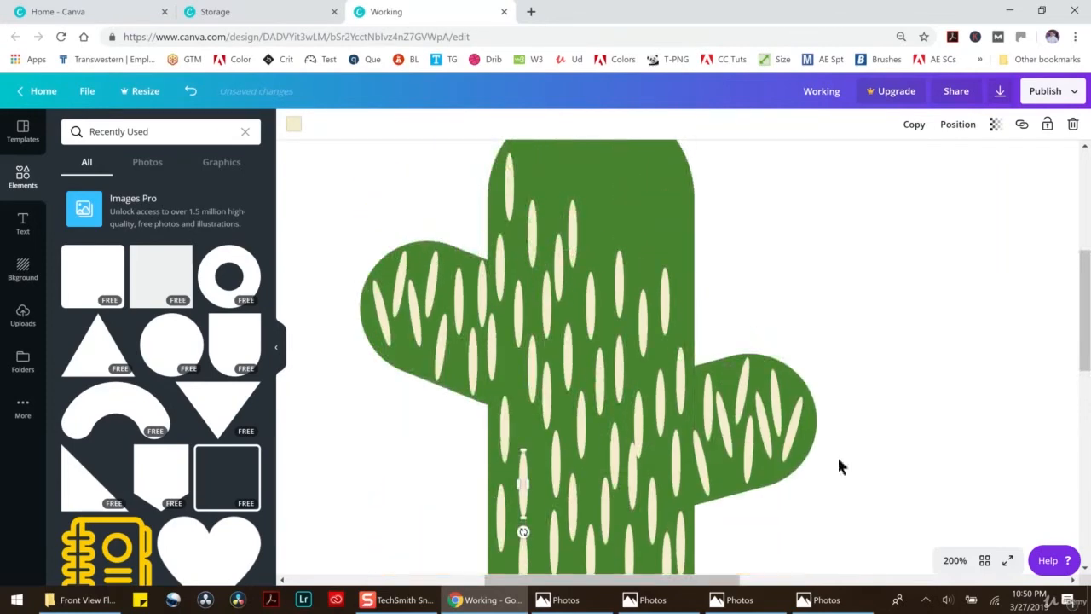
scroll(667, 433, "down", 6)
scroll(663, 392, "up", 3)
left_click_drag(643, 307, 632, 341)
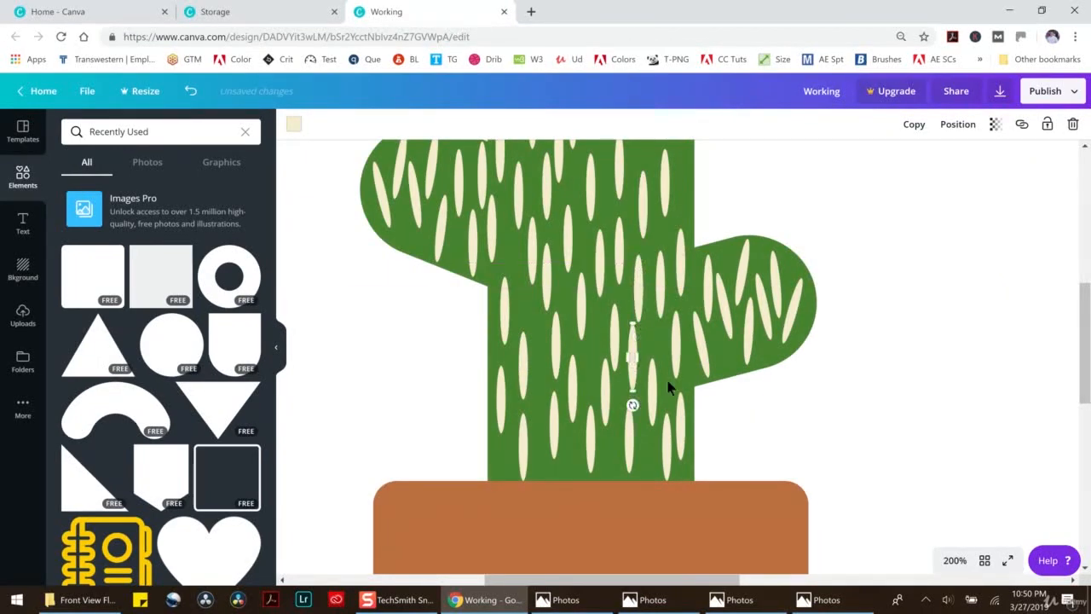
left_click_drag(655, 390, 652, 362)
left_click(658, 290)
left_click_drag(657, 271, 600, 275)
left_click(600, 260)
left_click(531, 256)
left_click_drag(530, 238, 526, 274)
Lower the six bottom-row spines on the trunk to uneven heights so most of them overlap the pot's rim
scroll(648, 383, "down", 2)
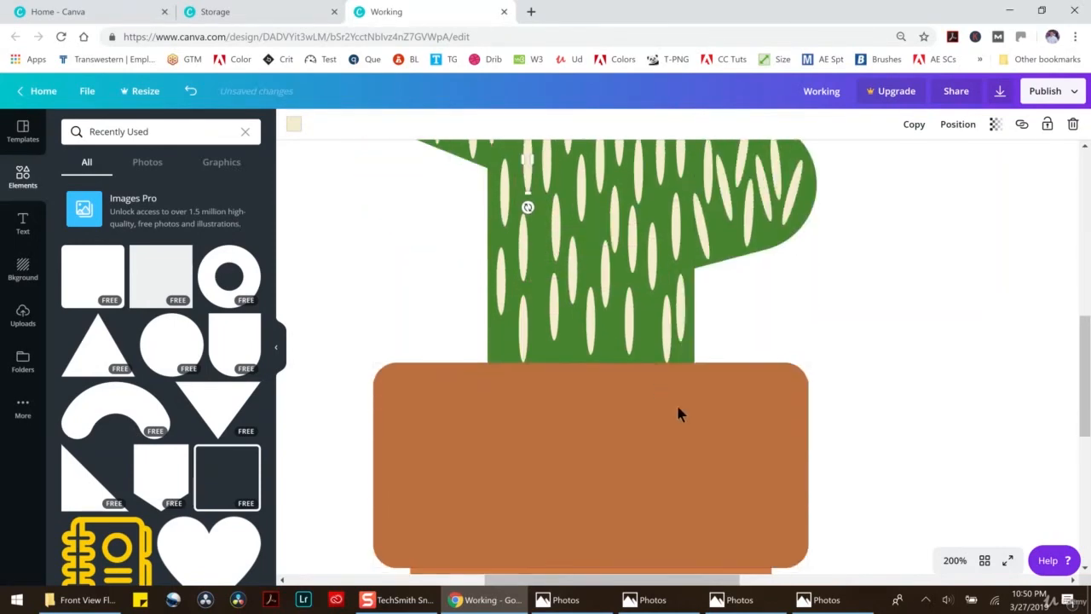
scroll(630, 351, "up", 2)
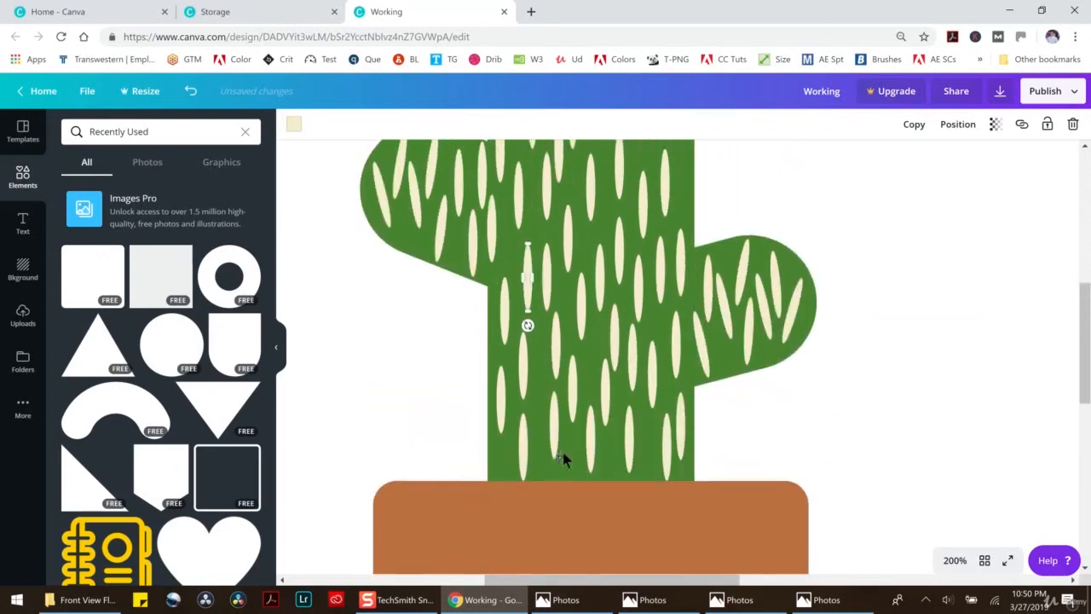
scroll(545, 426, "down", 2)
left_click(522, 332)
left_click_drag(523, 316, 523, 341)
left_click(553, 317)
left_click_drag(552, 287, 590, 362)
left_click_drag(628, 305, 681, 303)
left_click(666, 320)
left_click_drag(661, 343, 661, 367)
left_click(682, 312)
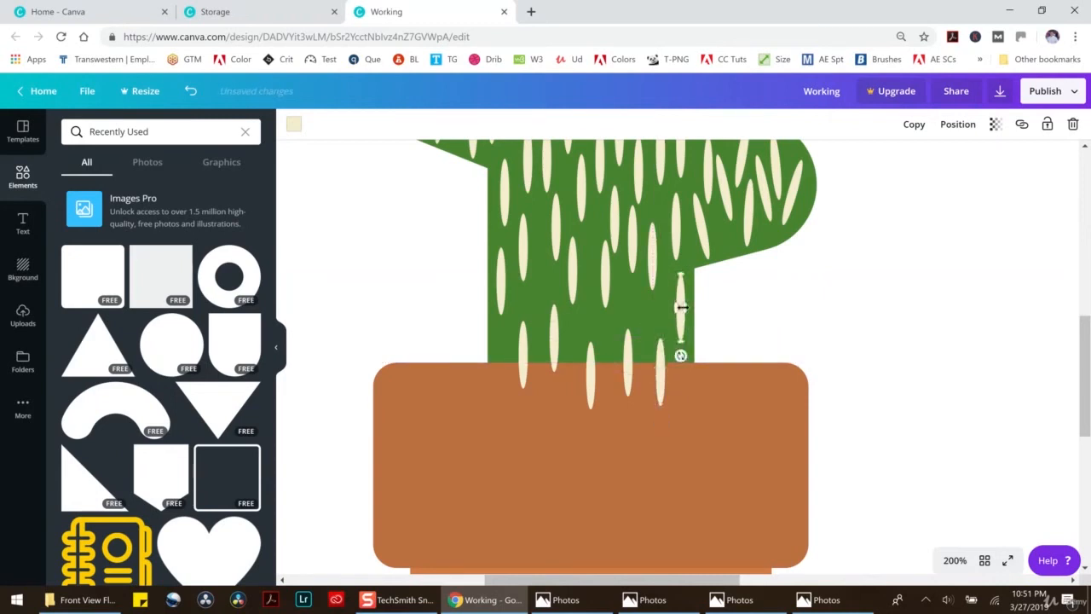
left_click_drag(679, 297, 680, 335)
left_click(522, 349)
Bring the pot's rim forward until it covers the lower ends of all overlapping spines
left_click(765, 390)
left_click(958, 125)
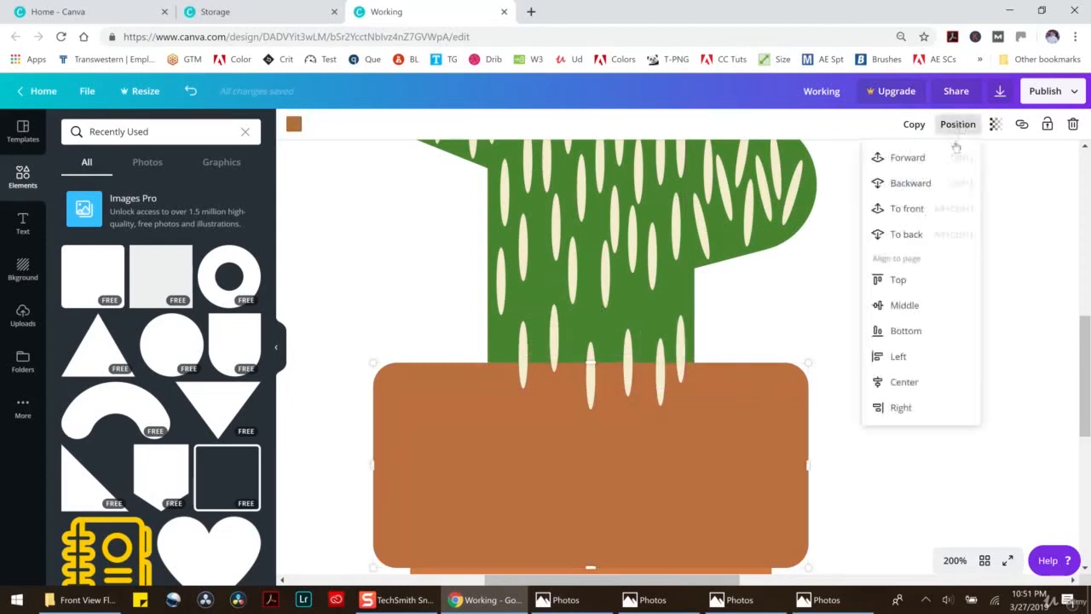
left_click(909, 158)
left_click(909, 158)
left_click(908, 158)
left_click(908, 158)
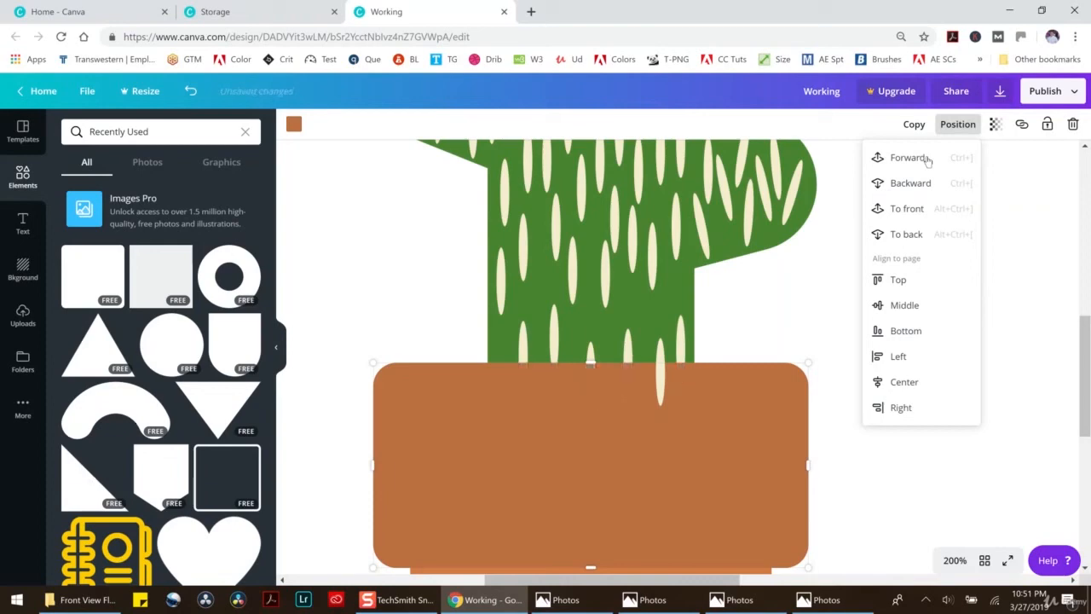
left_click(908, 158)
left_click(857, 205)
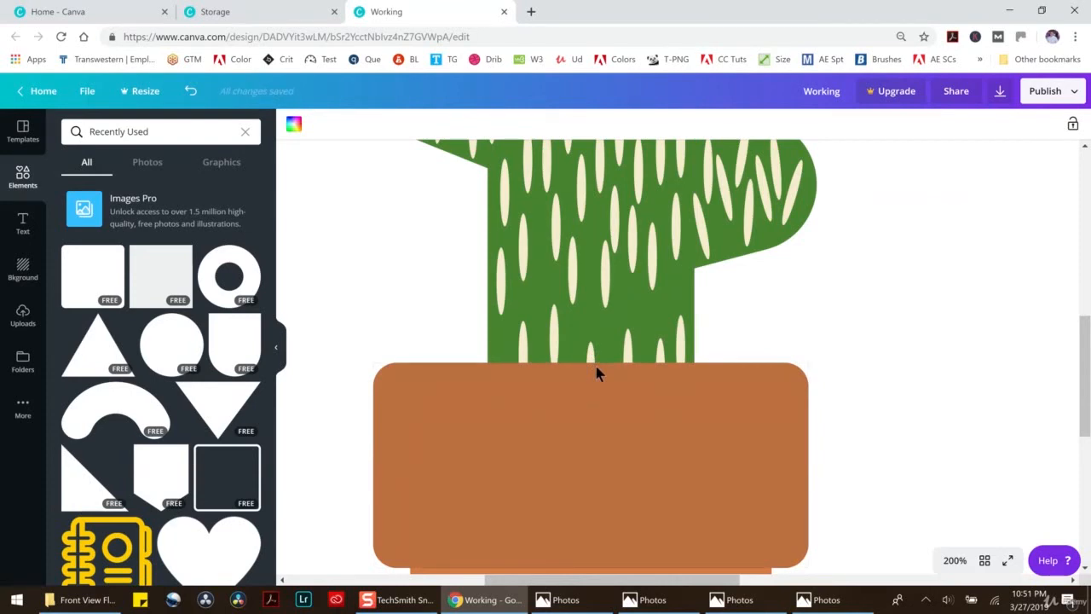
Fill the gaps between the trunk's lowest two rows with four spine copies
scroll(601, 322, "up", 3)
scroll(605, 420, "down", 3)
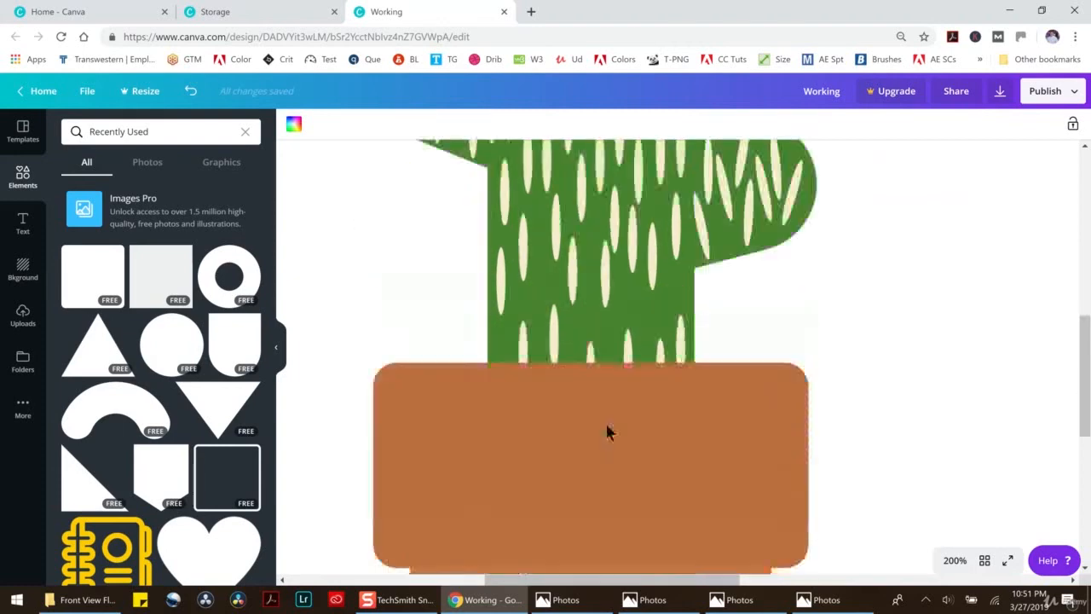
left_click(605, 273)
left_click_drag(602, 291, 537, 286)
left_click(632, 301)
key("ctrl+v")
key("ctrl+v")
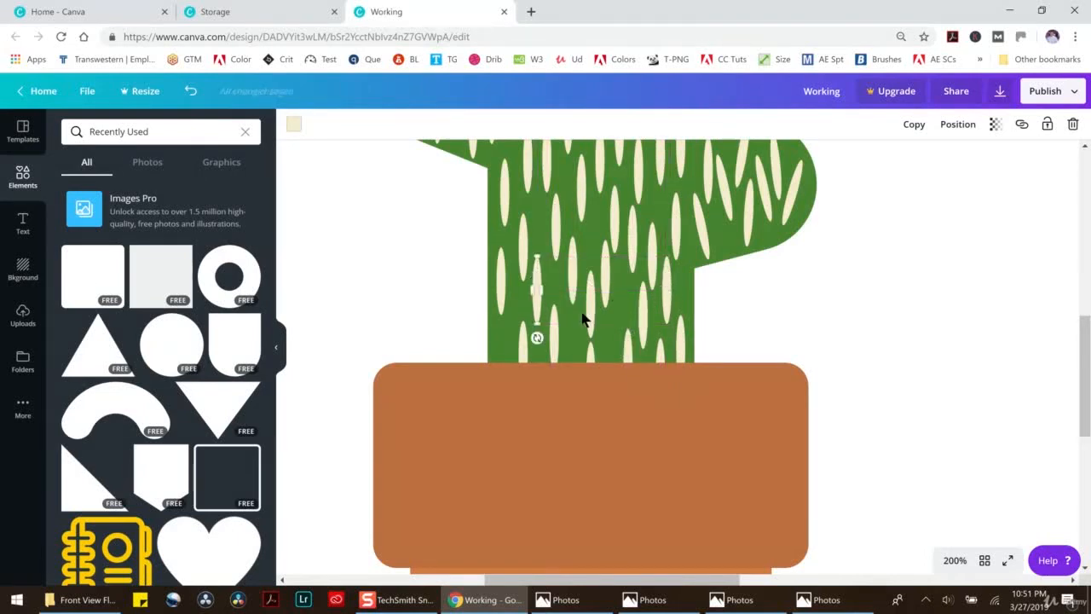
Duplicate the upper-left spine into the trunk's rounded top, continuing with a diagonal row of copies down toward the right edge
scroll(596, 324, "up", 5)
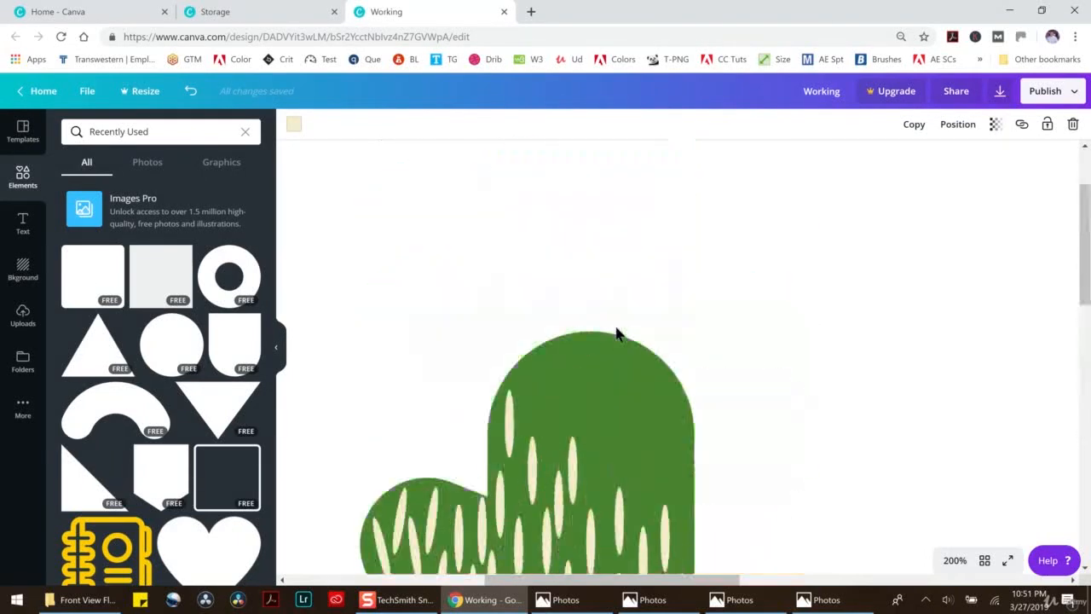
left_click(510, 407)
left_click_drag(516, 411, 533, 377)
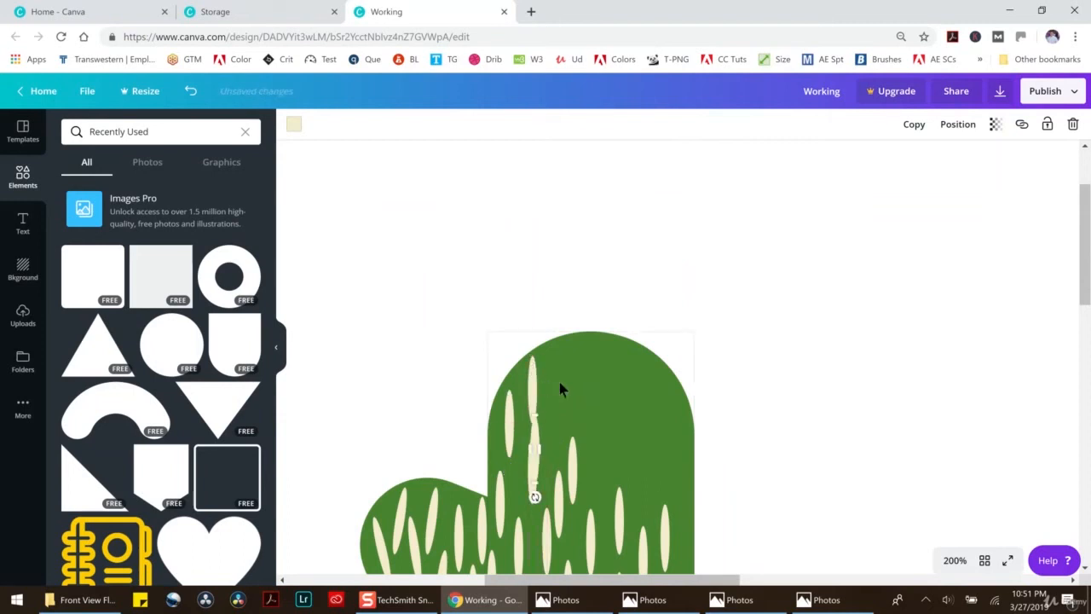
left_click_drag(537, 434, 569, 375)
key("ctrl+d")
key("ctrl+d")
key("ctrl+d")
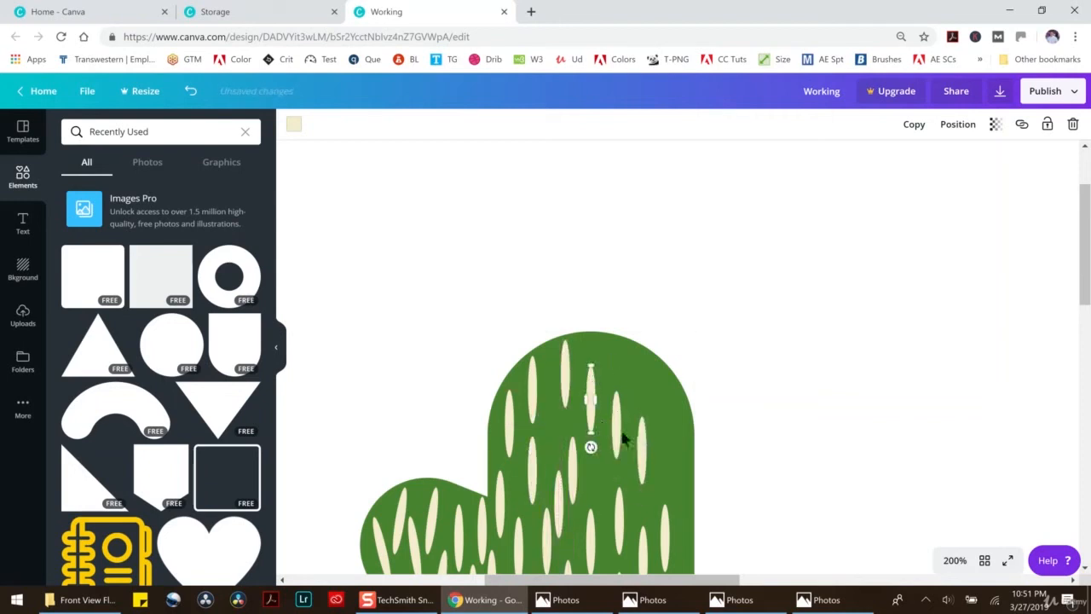
key("ctrl+d")
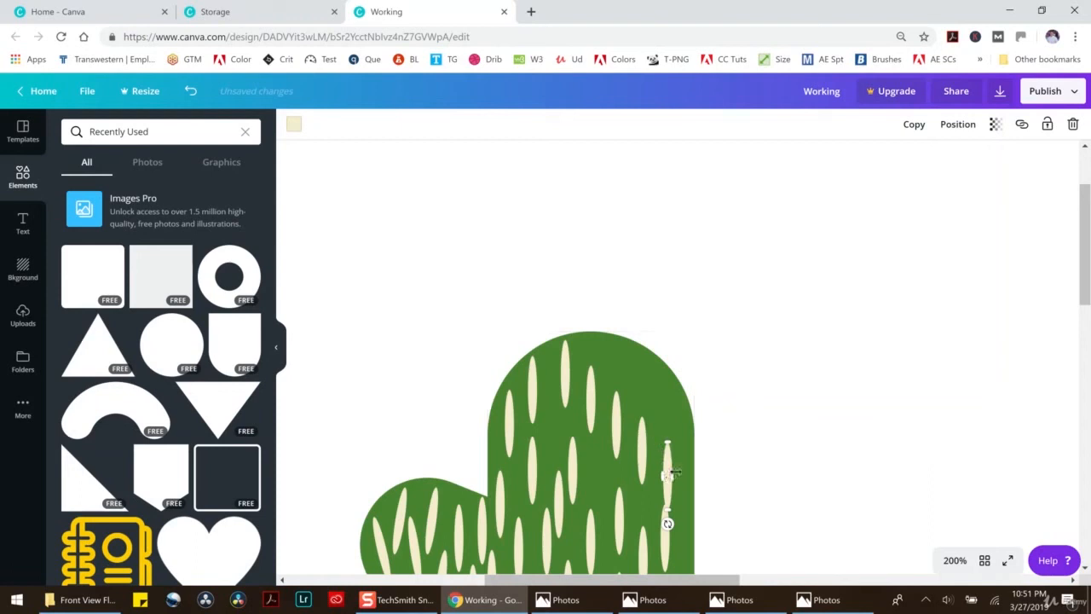
key("ctrl+d")
Add spine copies along the right curve of the trunk's top and in the gap below the diagonal row
left_click_drag(692, 484, 653, 376)
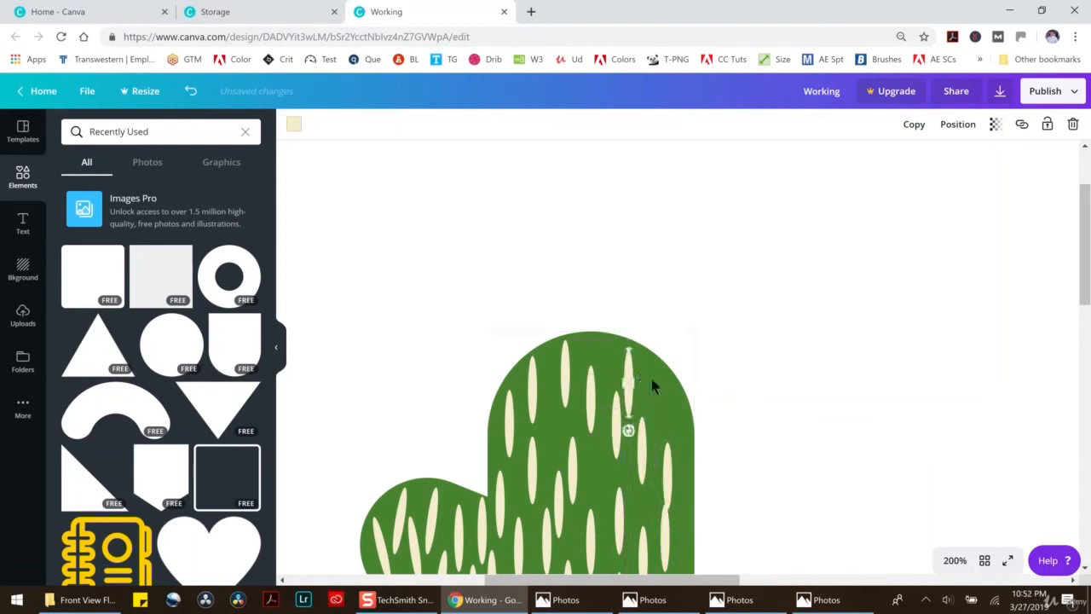
key("ctrl+z")
left_click_drag(692, 488, 656, 390)
key("ctrl+v")
left_click_drag(690, 481, 678, 424)
key("ctrl+v")
left_click_drag(691, 480, 543, 446)
Nudge the middle spines of the diagonal row in the trunk's top to even out their spacing
left_click(585, 396)
left_click(590, 398)
left_click_drag(590, 386, 589, 373)
left_click(616, 421)
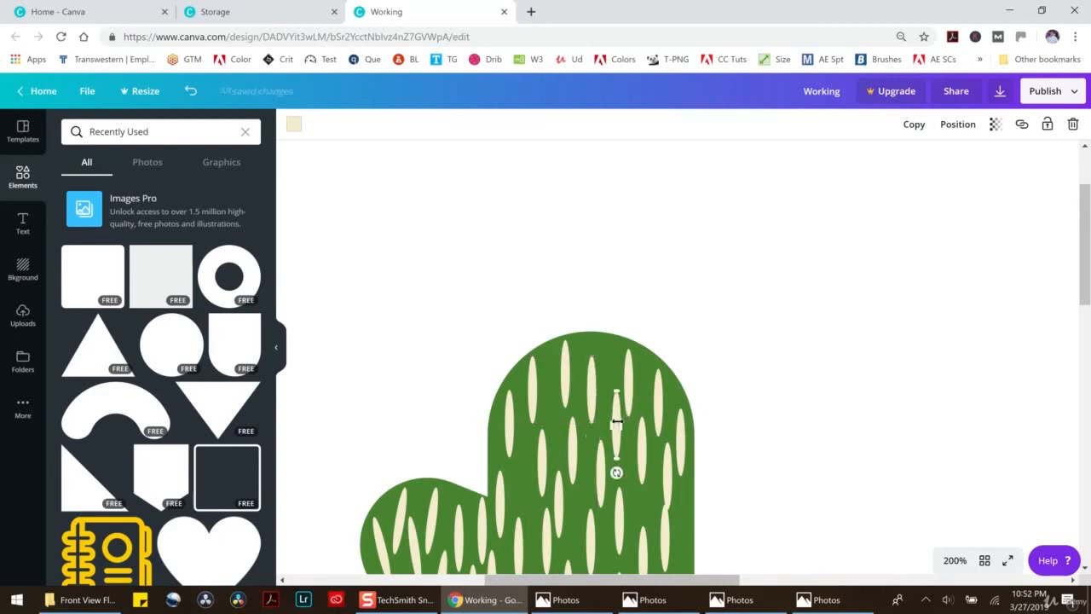
left_click_drag(616, 407, 615, 394)
left_click_drag(640, 450, 635, 441)
Separate the two touching spines near the trunk's right edge above the right arm
left_click(763, 405)
scroll(765, 404, "down", 3)
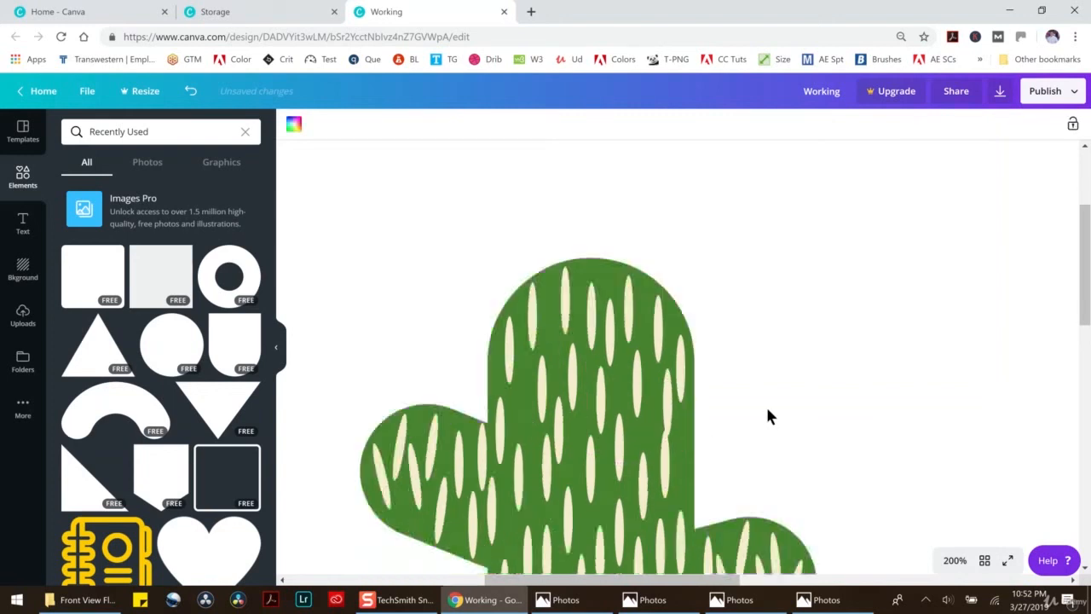
scroll(767, 411, "down", 3)
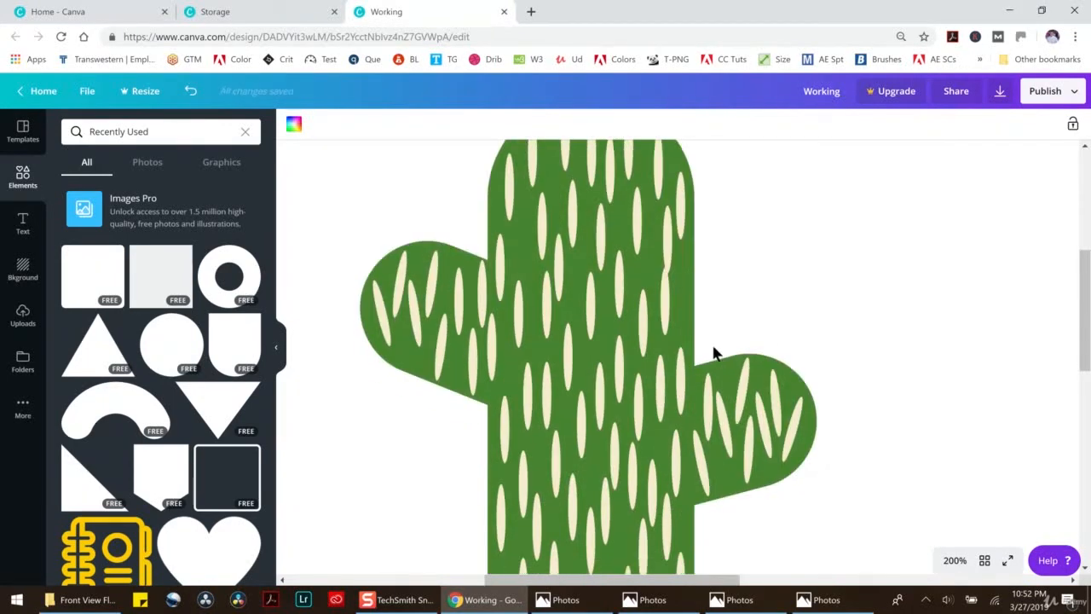
left_click(669, 251)
mouse_move(668, 239)
left_mouse_down()
mouse_move(665, 301)
mouse_move(682, 293)
mouse_move(667, 244)
mouse_move(654, 247)
left_mouse_up()
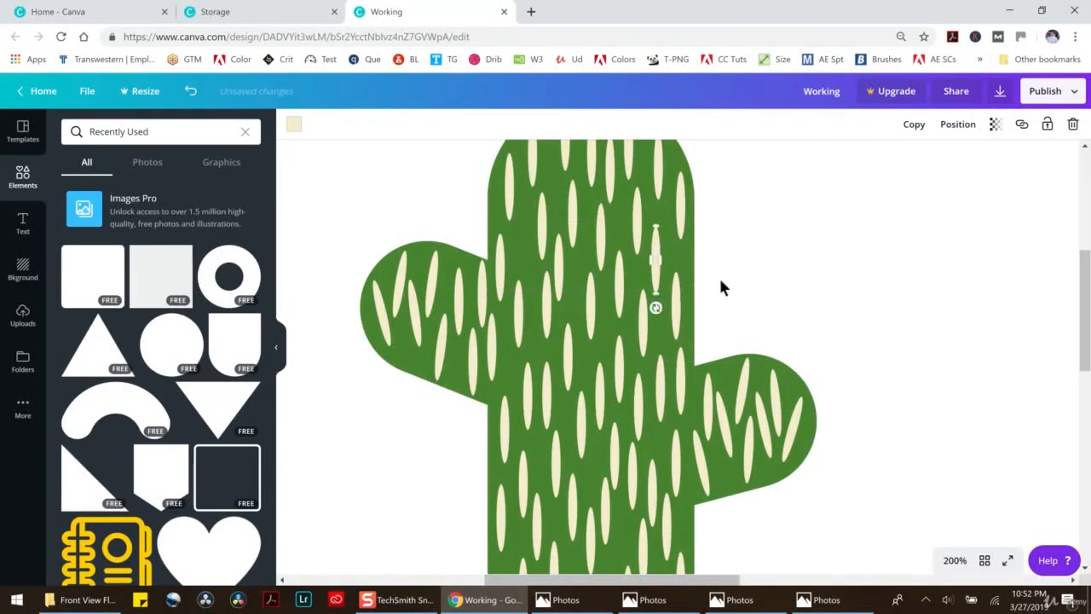
left_click(724, 281)
Delete three crowded spines from the trunk, at its lower right, upper middle and middle left
left_click(955, 560)
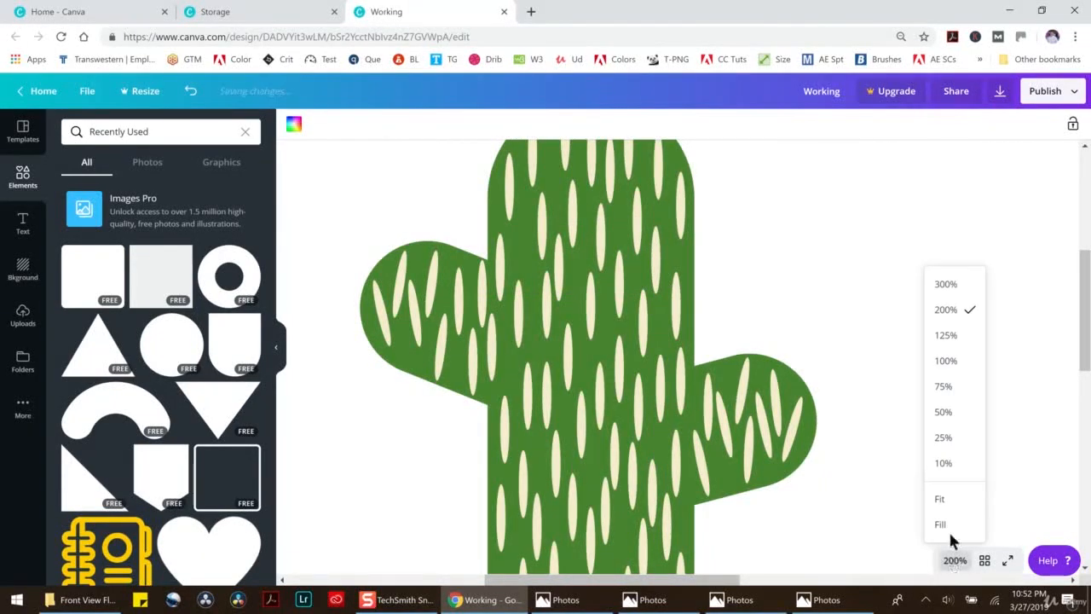
left_click(941, 412)
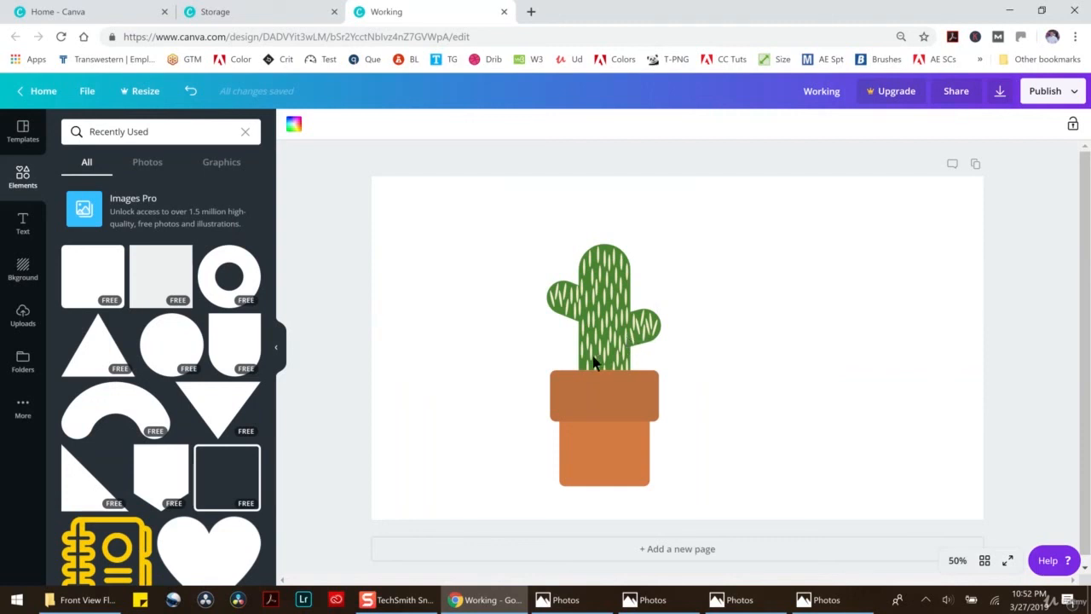
left_click(614, 339)
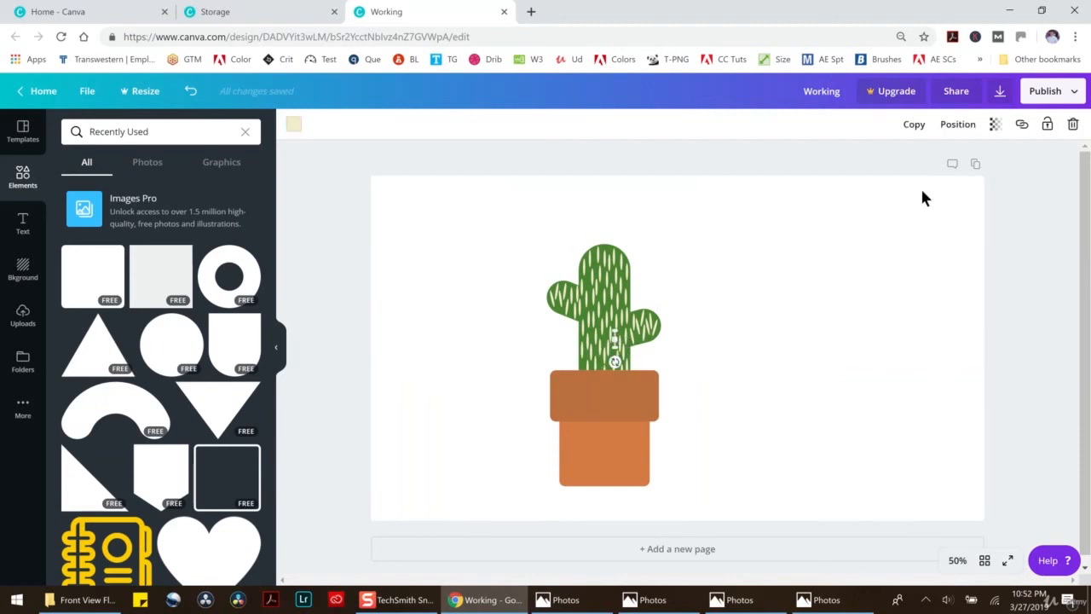
left_click(1073, 125)
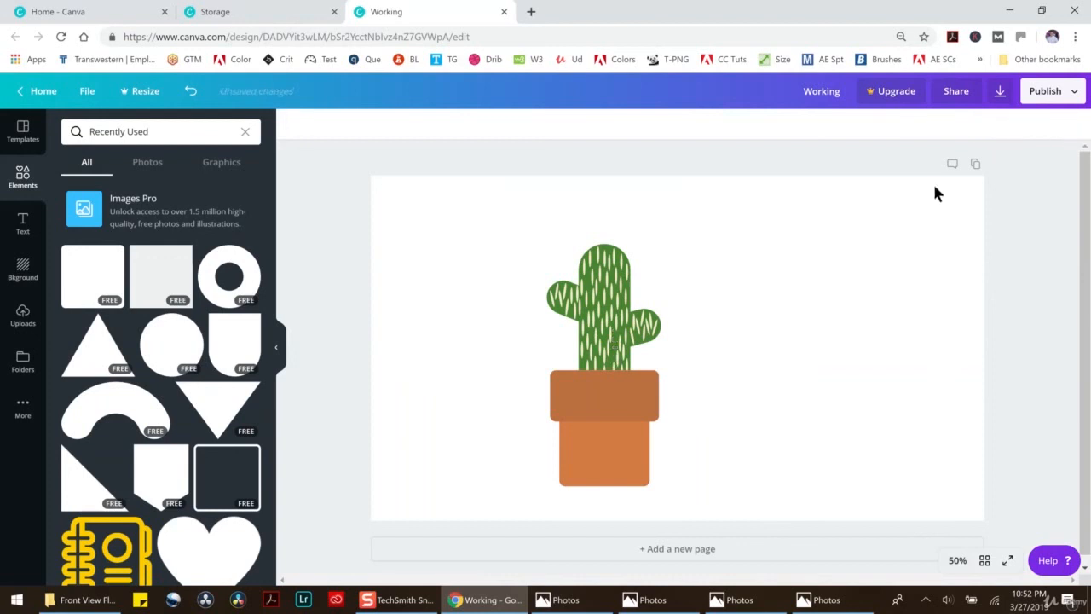
left_click(612, 294)
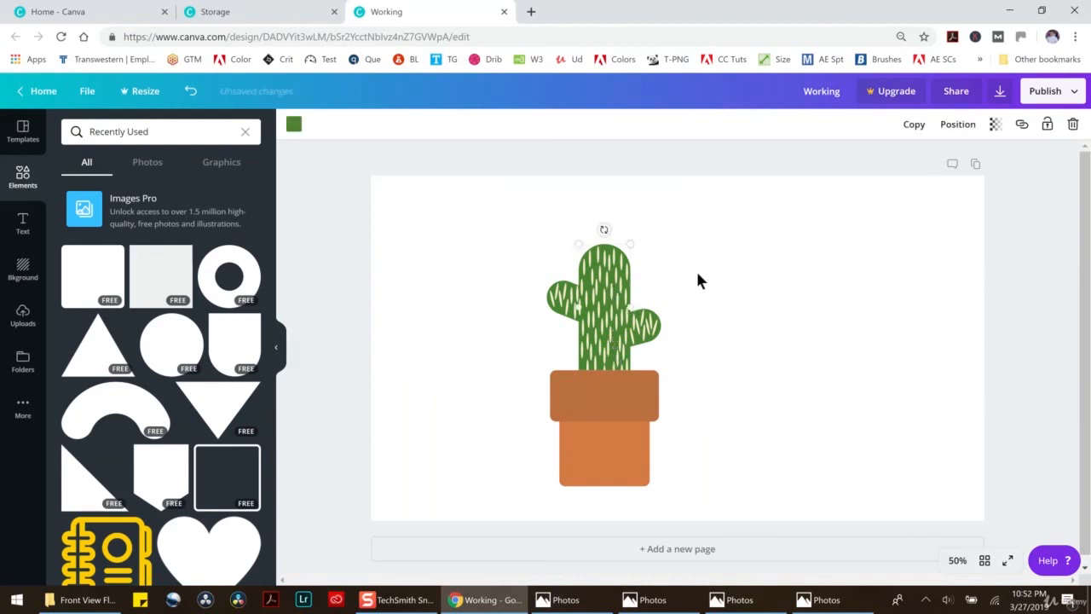
left_click(611, 292)
left_click(1073, 124)
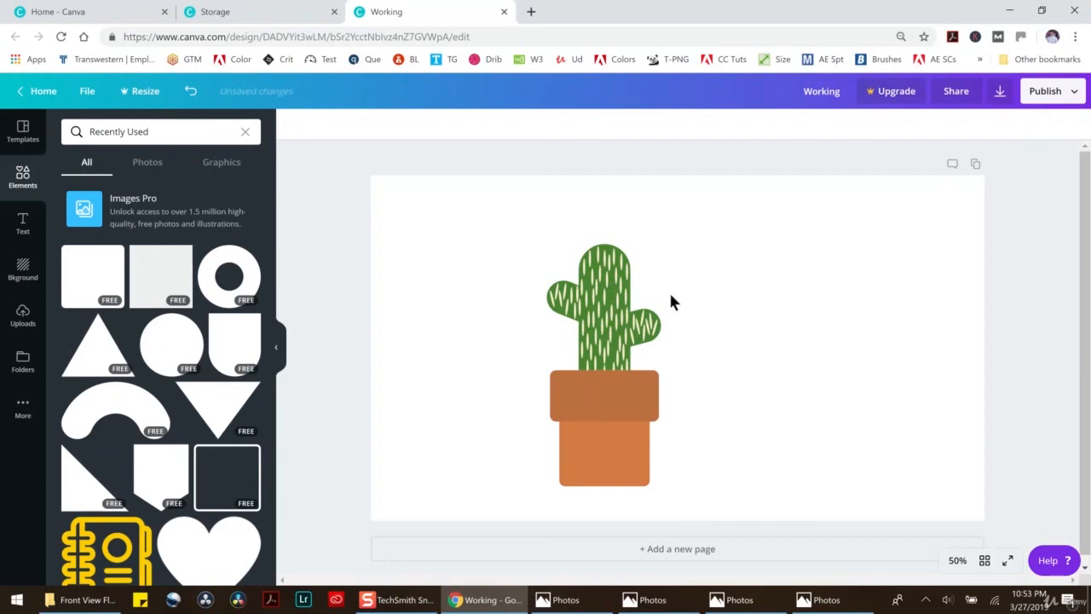
left_click(596, 331)
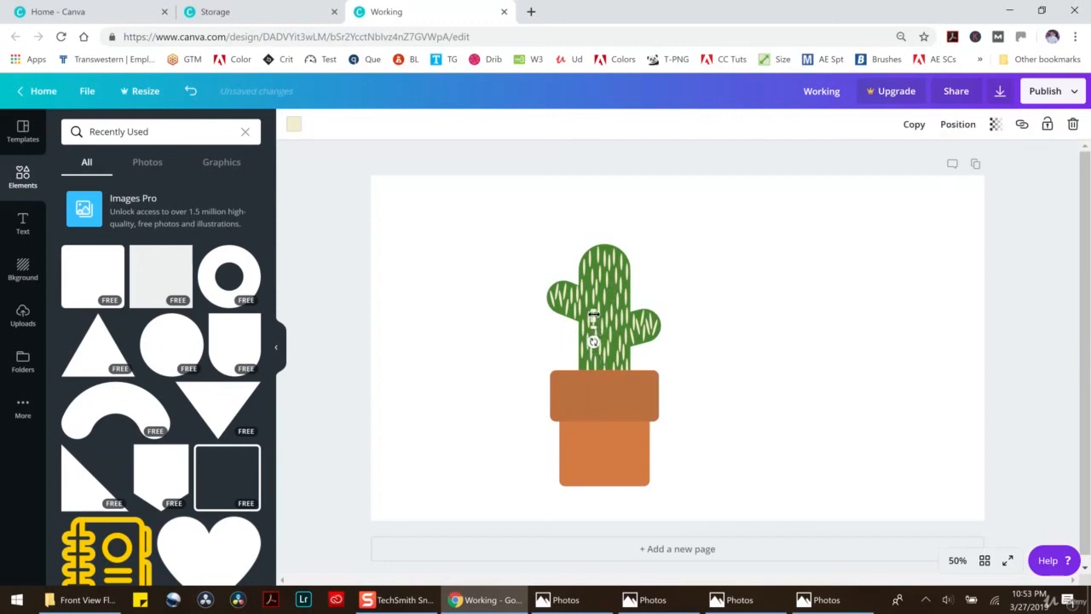
left_click(1071, 126)
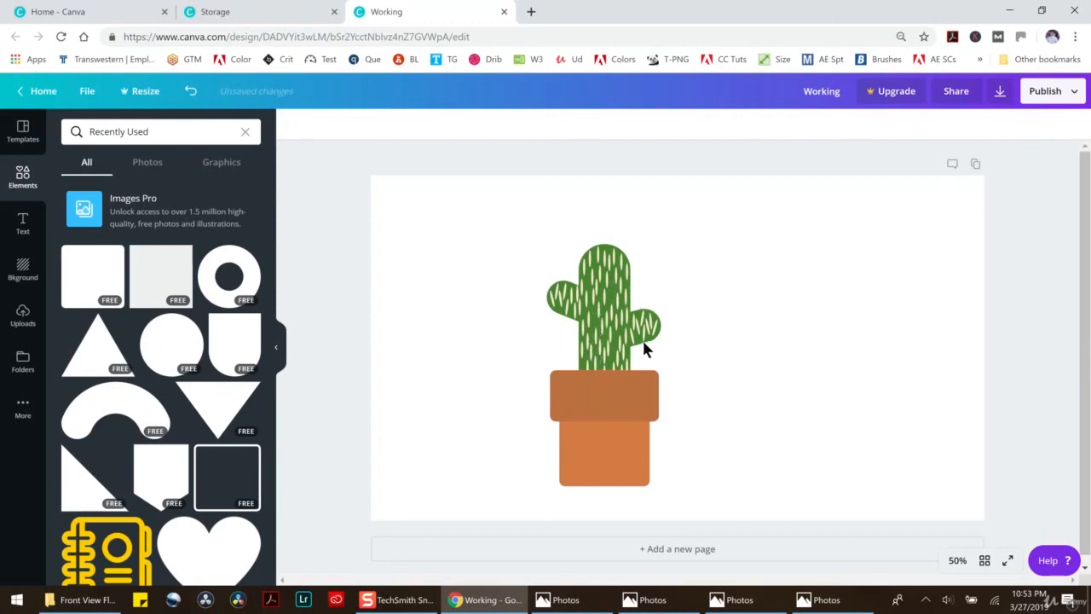
Delete four crowded spines from the trunk, at its upper middle, lower right, lower left and near the right side of its top
left_click(596, 287)
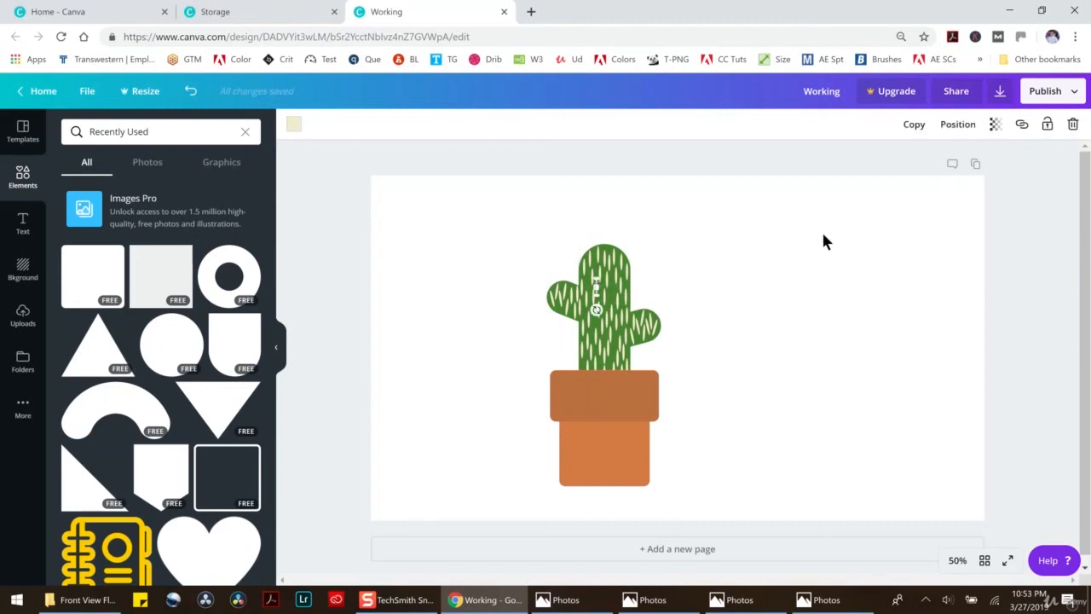
left_click(1072, 128)
left_click(623, 353)
left_click(1072, 125)
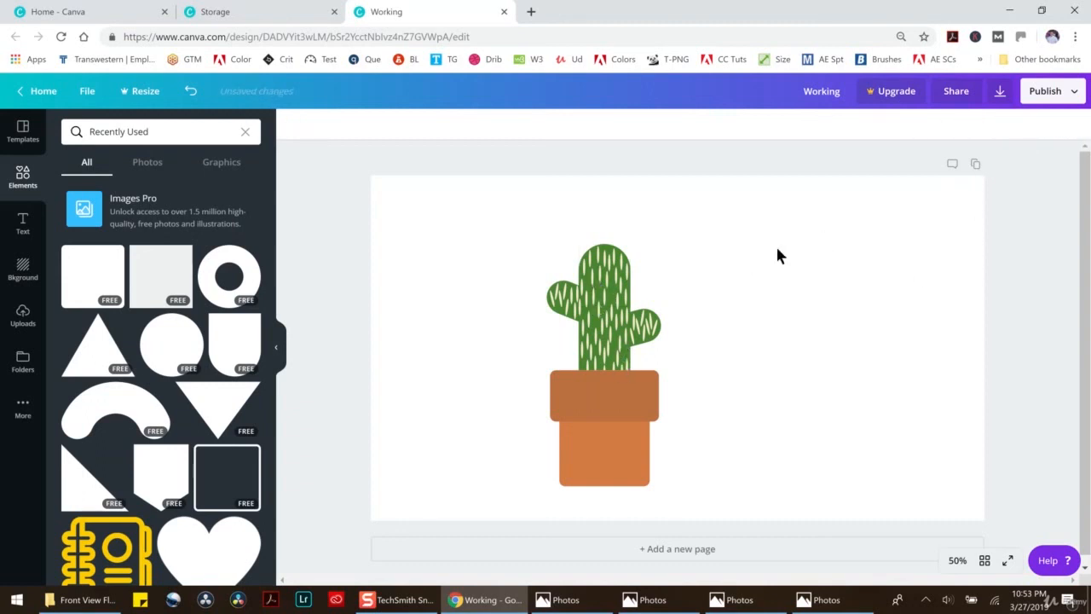
left_click(586, 341)
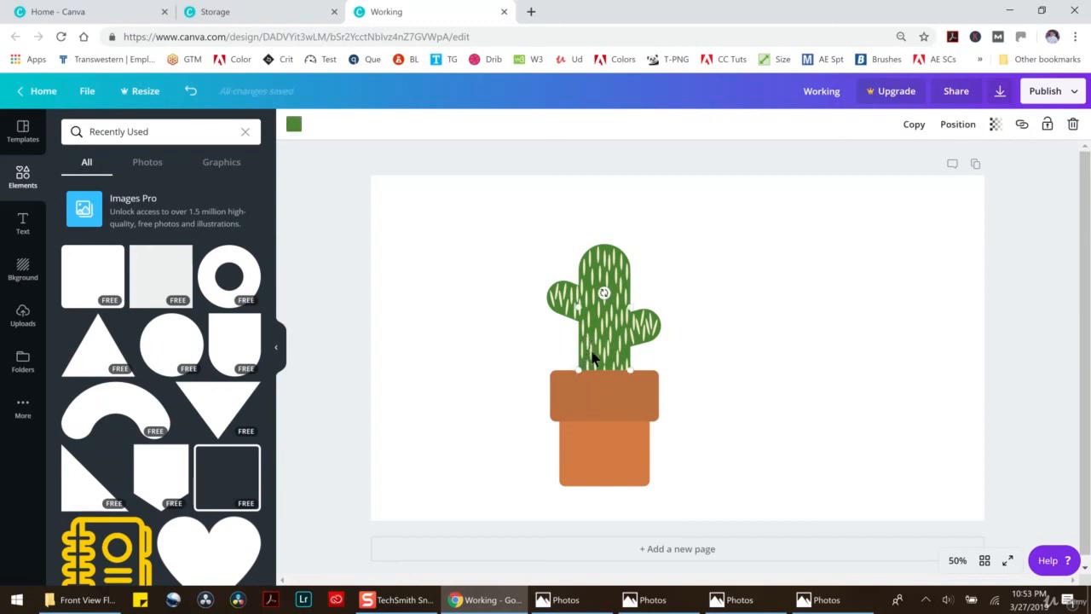
left_click(589, 356)
left_click(1073, 125)
left_click(614, 264)
left_click(614, 264)
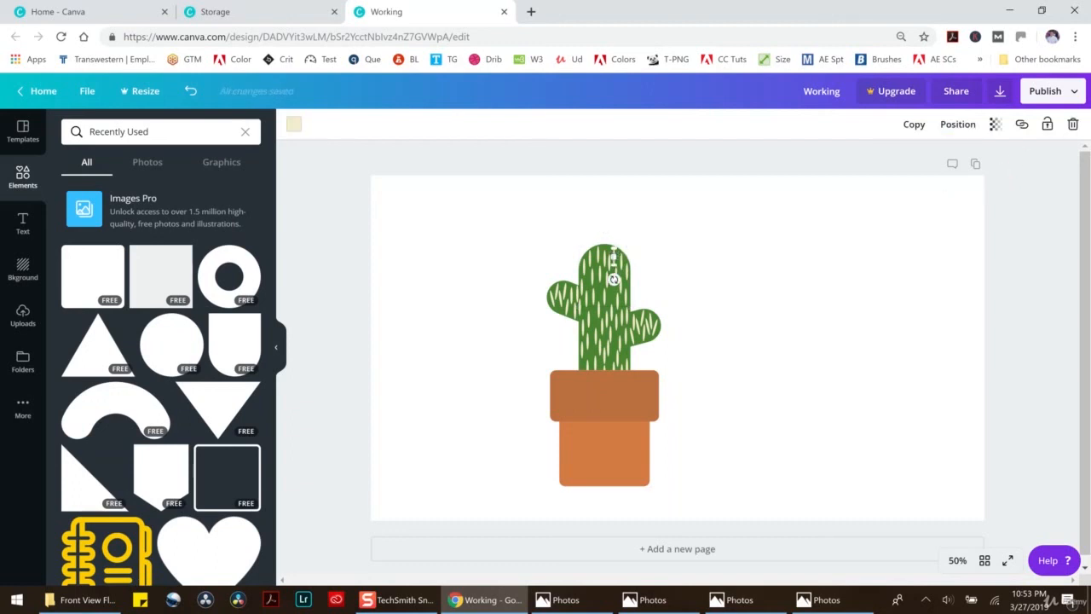
left_click(1074, 125)
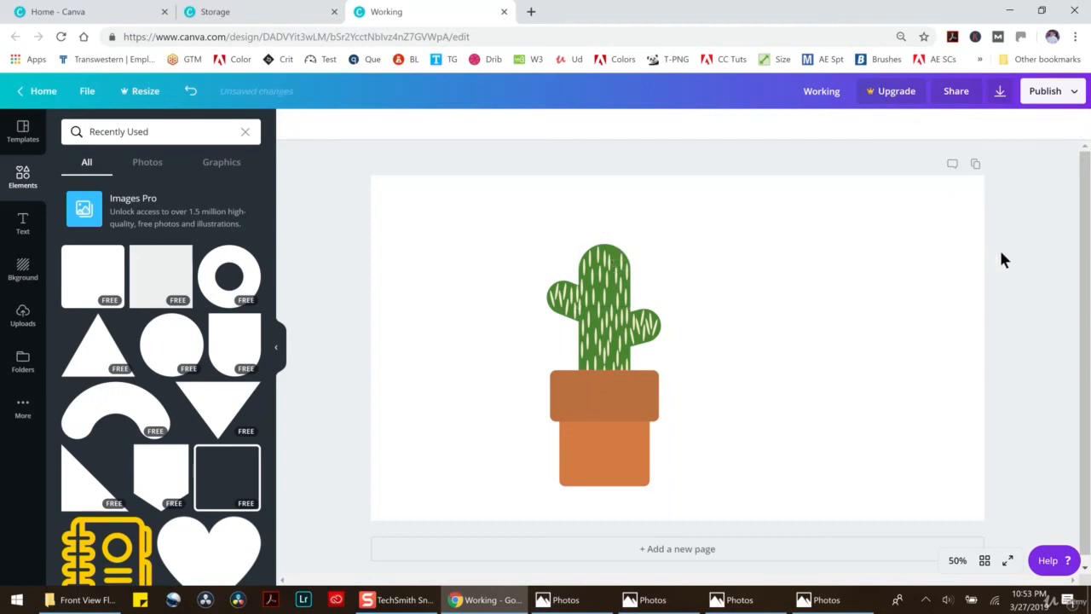
left_click(597, 277)
left_click(1073, 125)
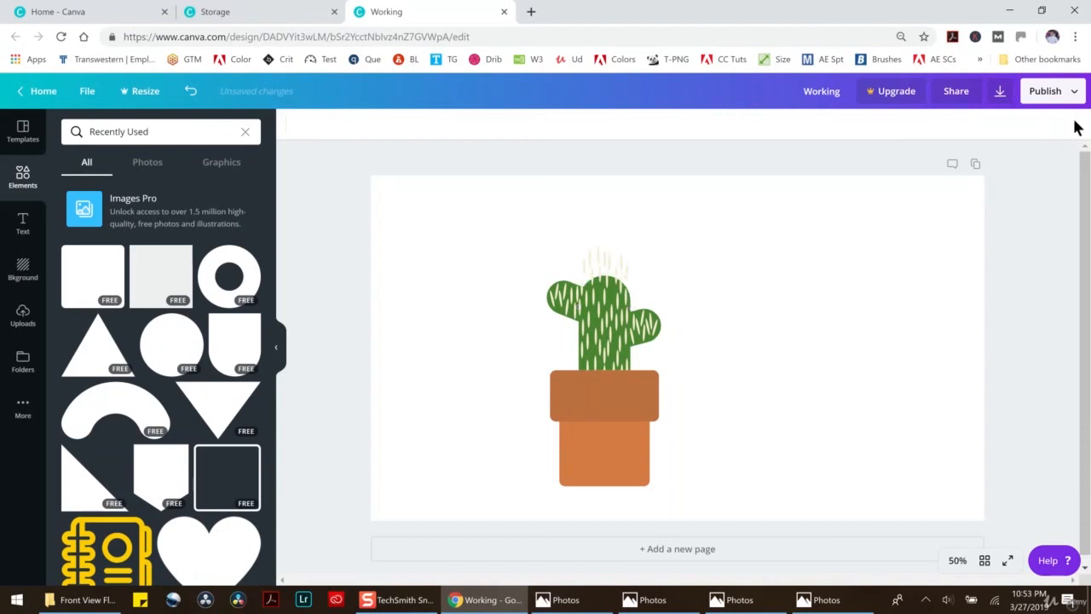
left_click(190, 90)
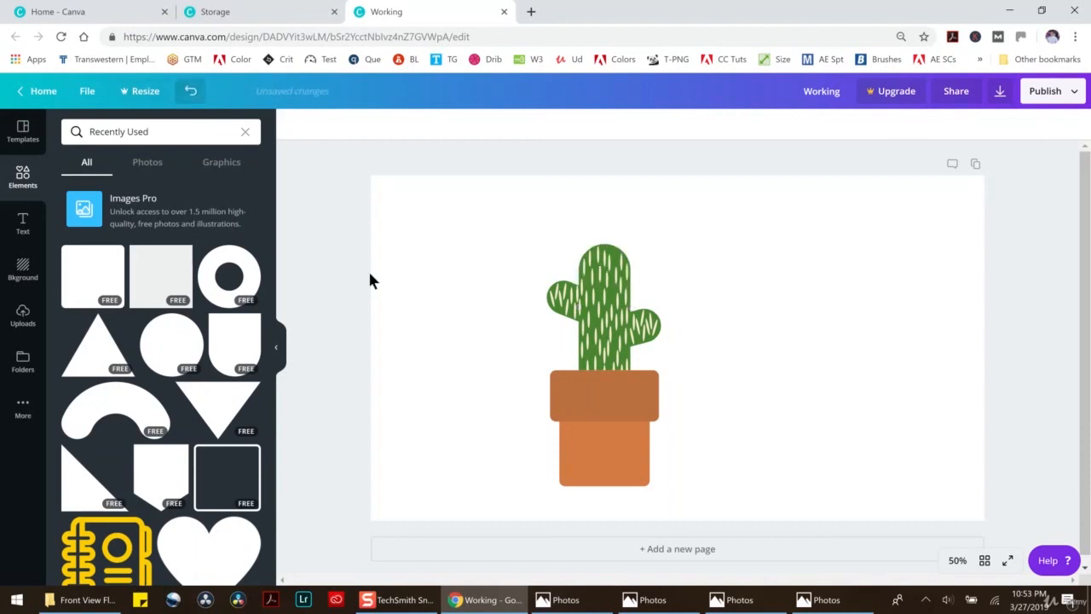
Delete one spine from the trunk's upper left and one crowded spine from each arm of the cactus
left_click(590, 288)
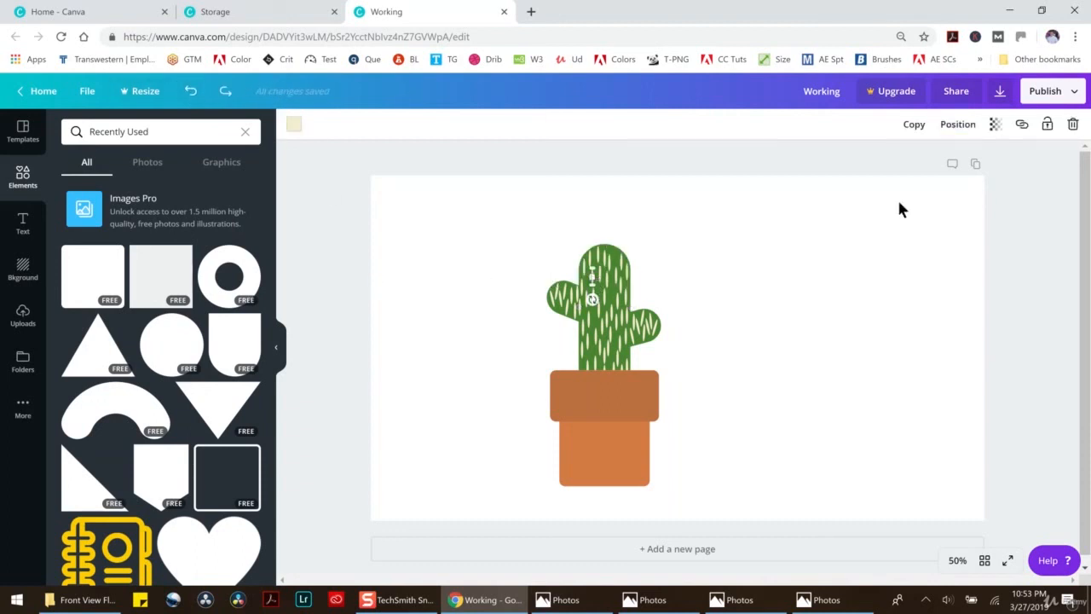
left_click(1072, 125)
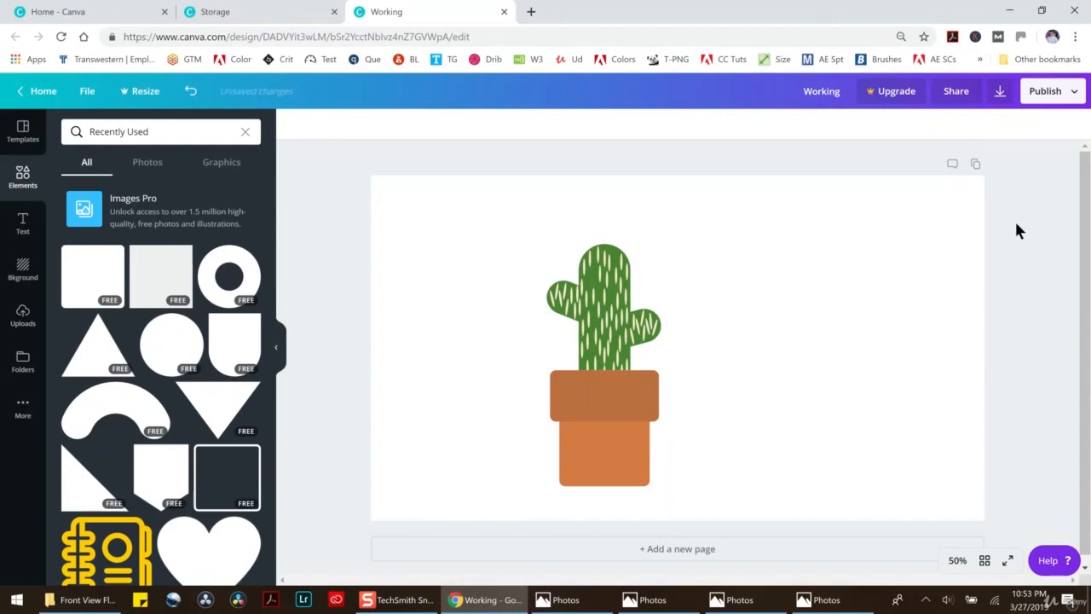
left_click(649, 326)
left_click(1072, 125)
left_click(560, 295)
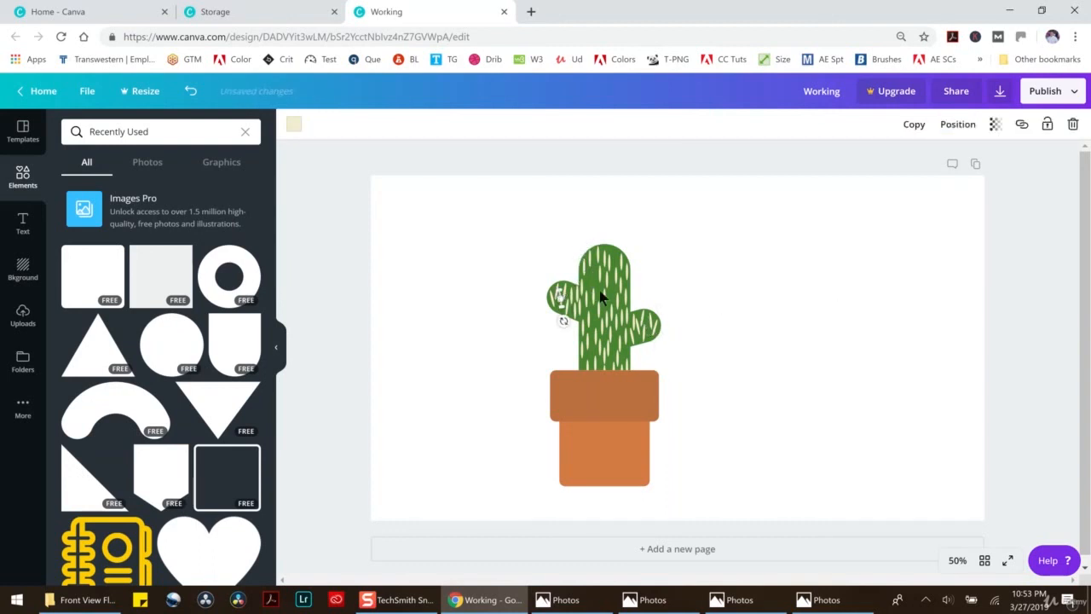
left_click(1072, 126)
Group the whole potted cactus and paste a copy of it into the Storage design
left_click_drag(415, 213, 747, 508)
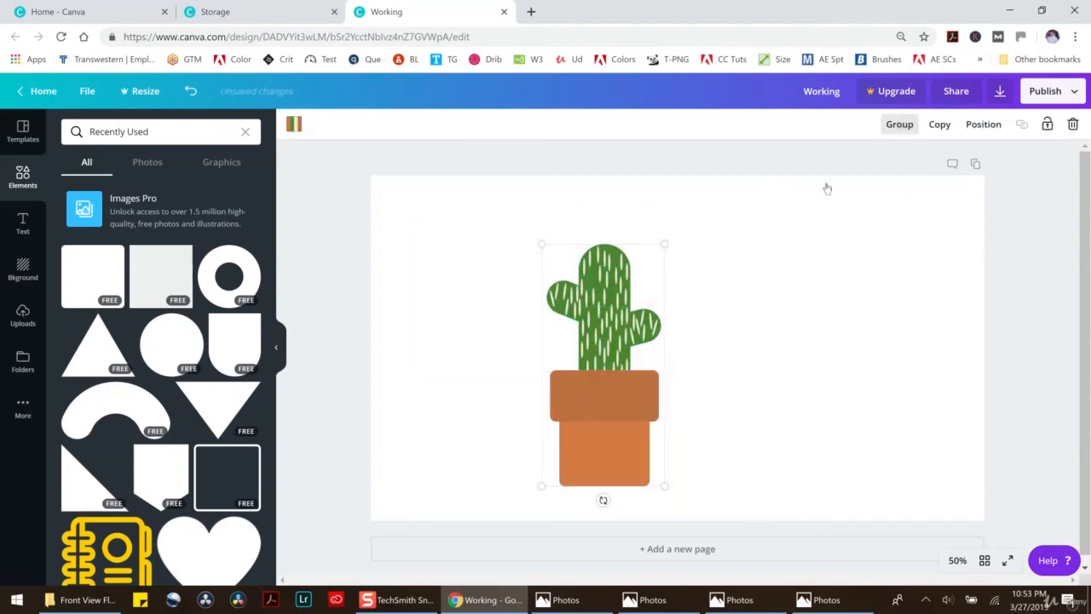
key("ctrl+g")
left_click(237, 11)
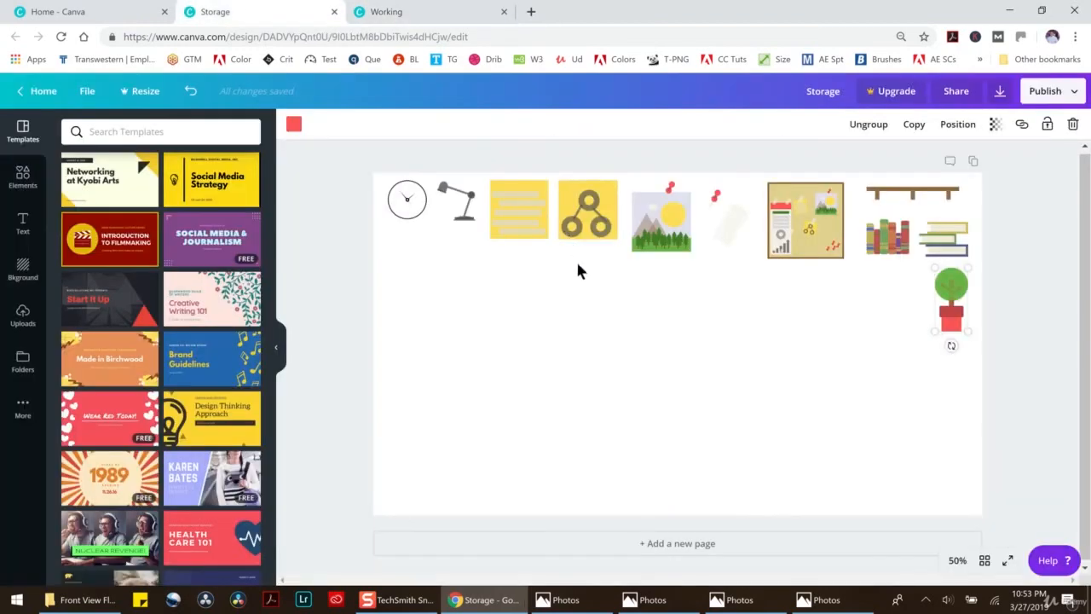
key("ctrl+v")
Shrink the pasted cactus to the potted tree's height and place it directly left of the tree, below the books
left_click_drag(663, 479, 556, 334)
left_click_drag(585, 298, 895, 303)
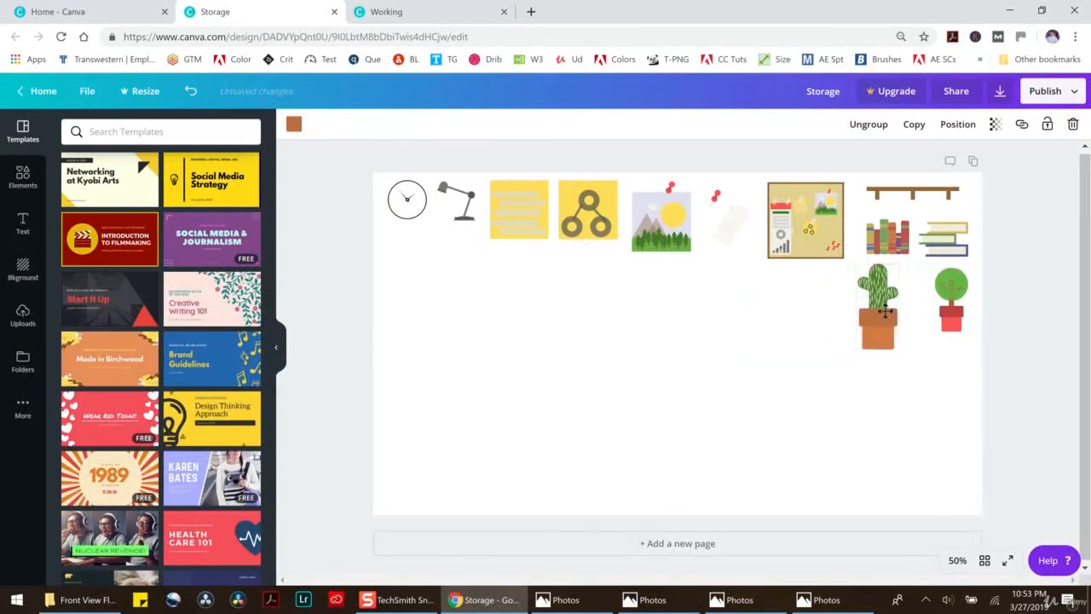
left_click_drag(902, 349, 910, 298)
left_click(1007, 322)
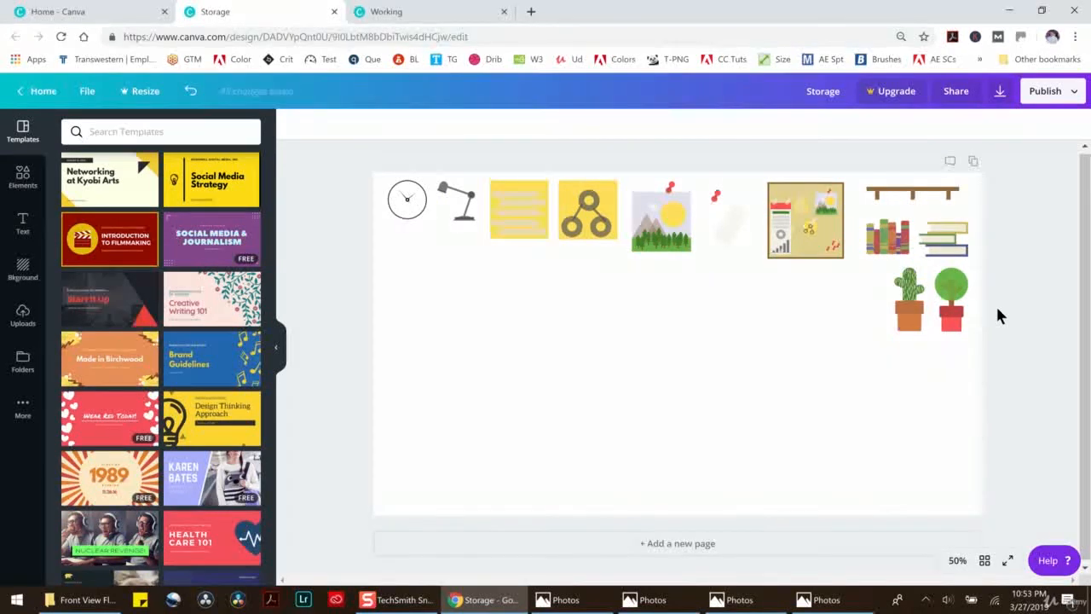
Return to the Working design and ungroup the potted cactus
left_click(387, 11)
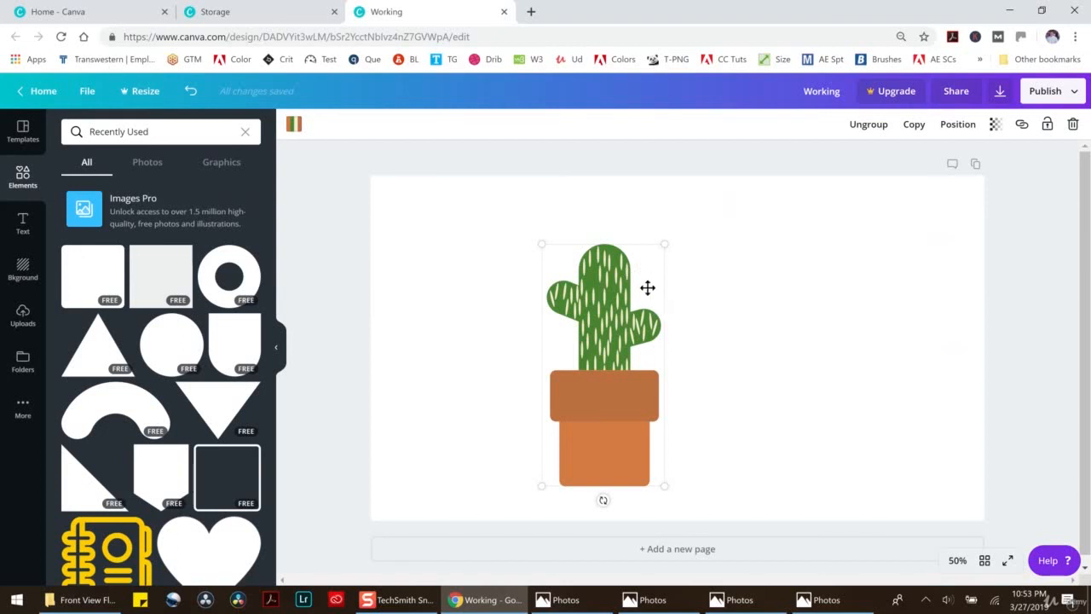
left_click(788, 303)
left_click(635, 302)
left_click(878, 125)
left_click(744, 325)
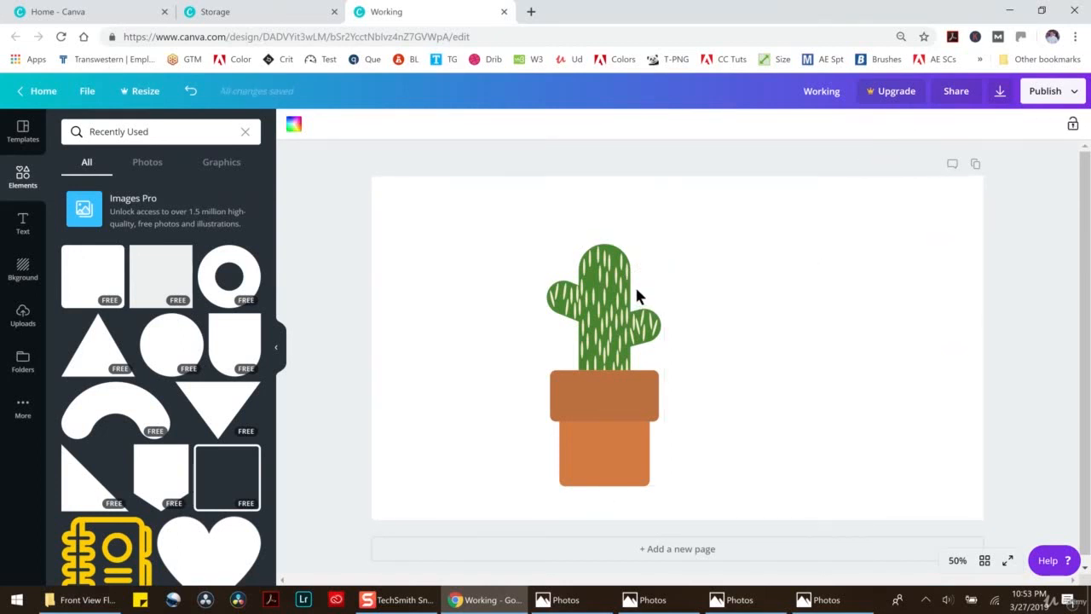
Try adding a duplicate of the spined right arm higher on the trunk and layering it backward, and undo the addition
mouse_move(636, 289)
left_mouse_down()
mouse_move(689, 350)
mouse_move(638, 281)
left_mouse_up()
key("ctrl+d")
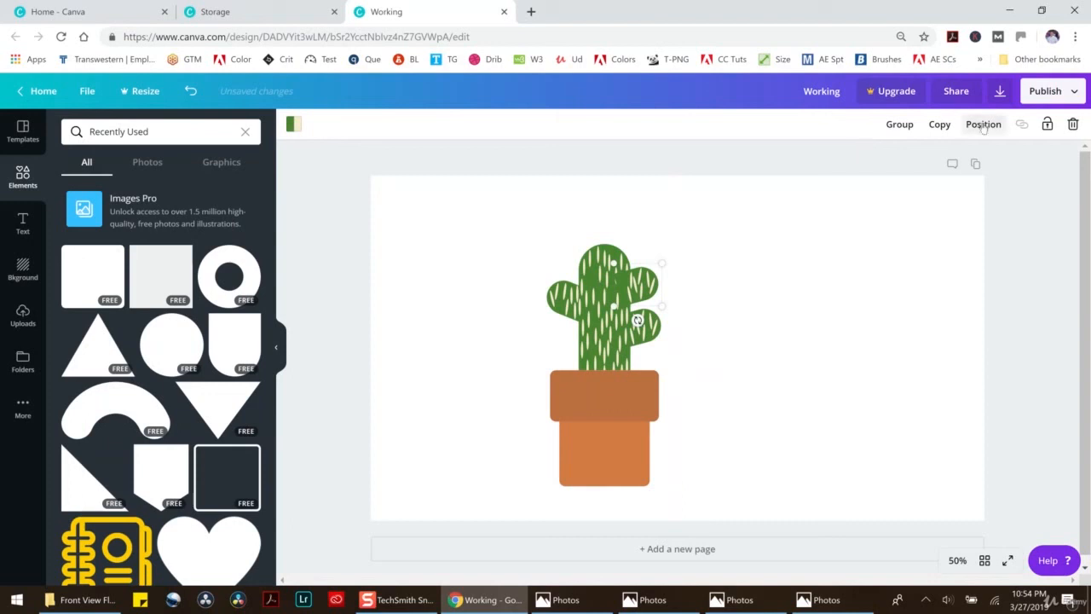
left_click(983, 125)
left_click(933, 184)
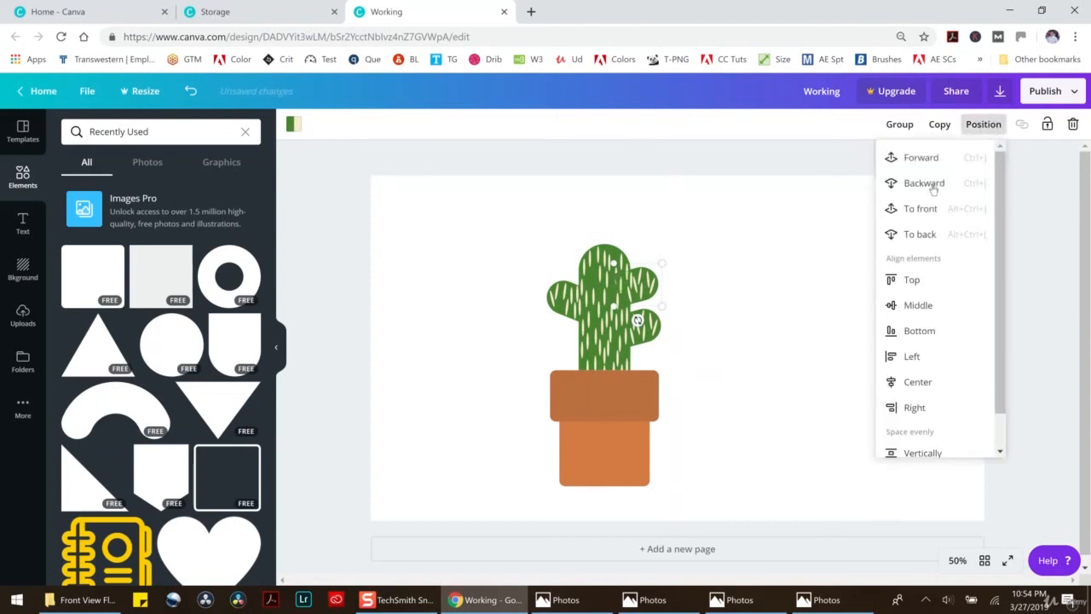
left_click(752, 205)
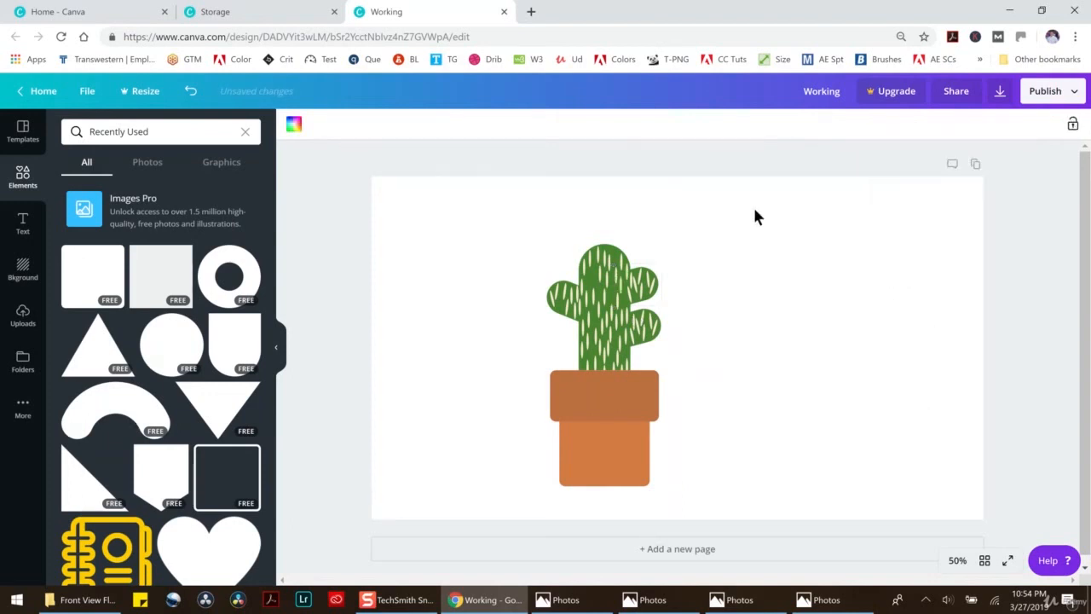
left_click_drag(650, 328, 645, 280)
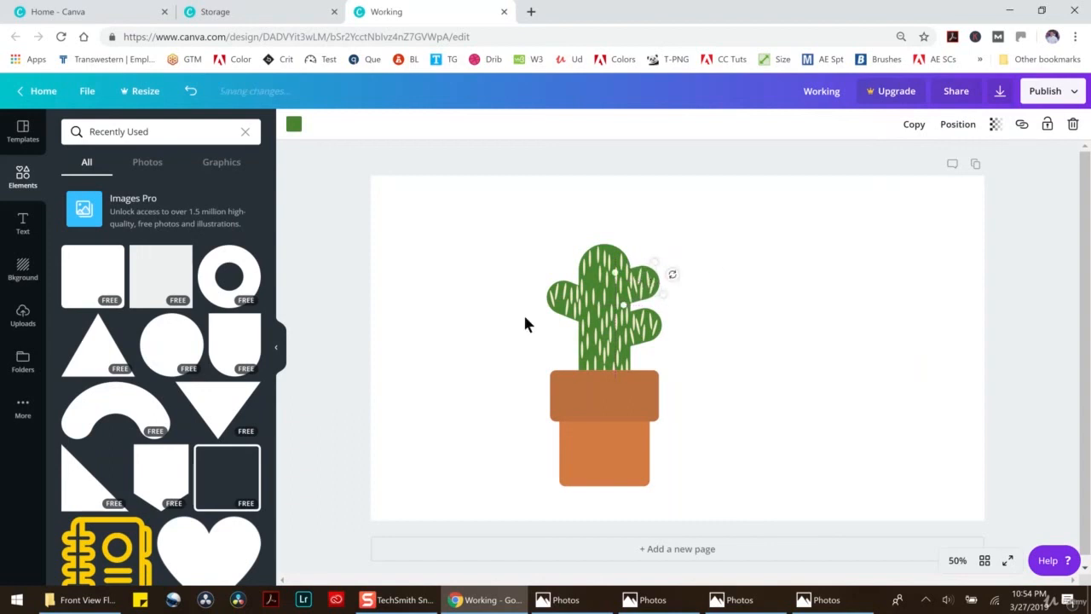
left_click(191, 91)
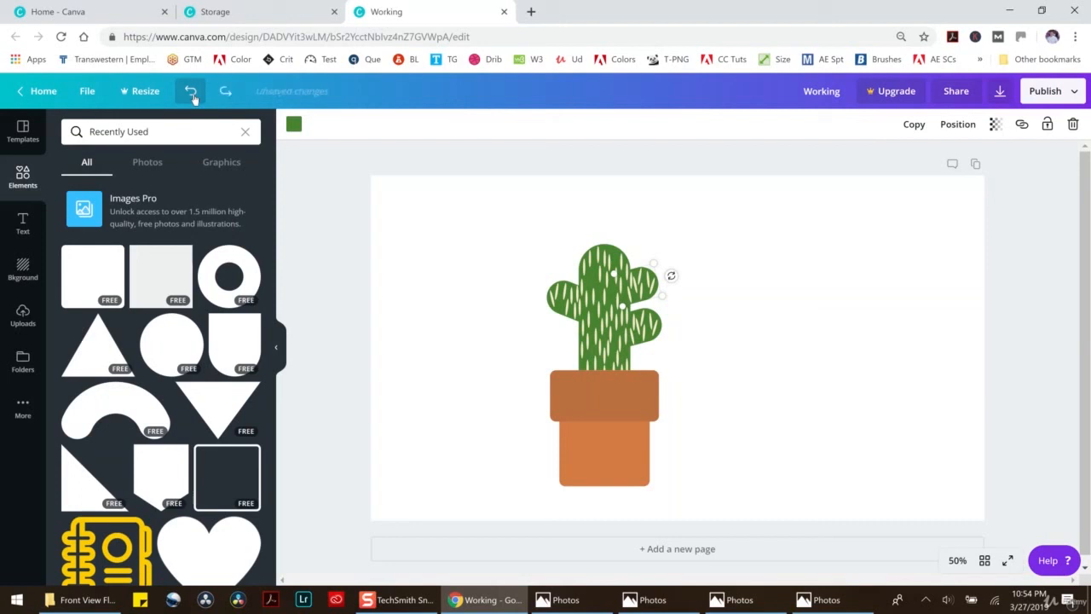
left_click(193, 96)
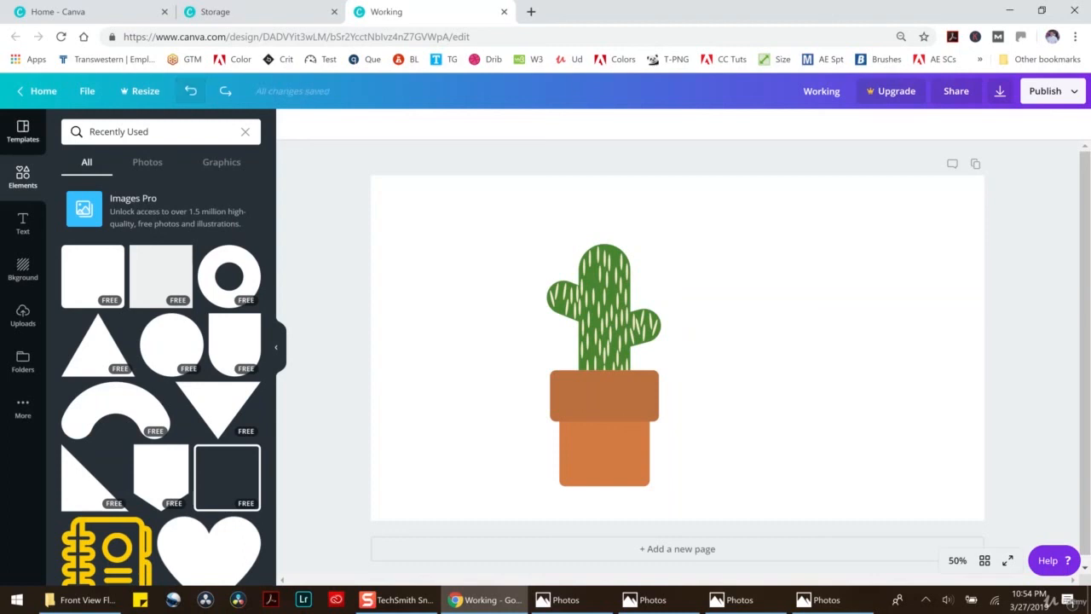
left_click(237, 10)
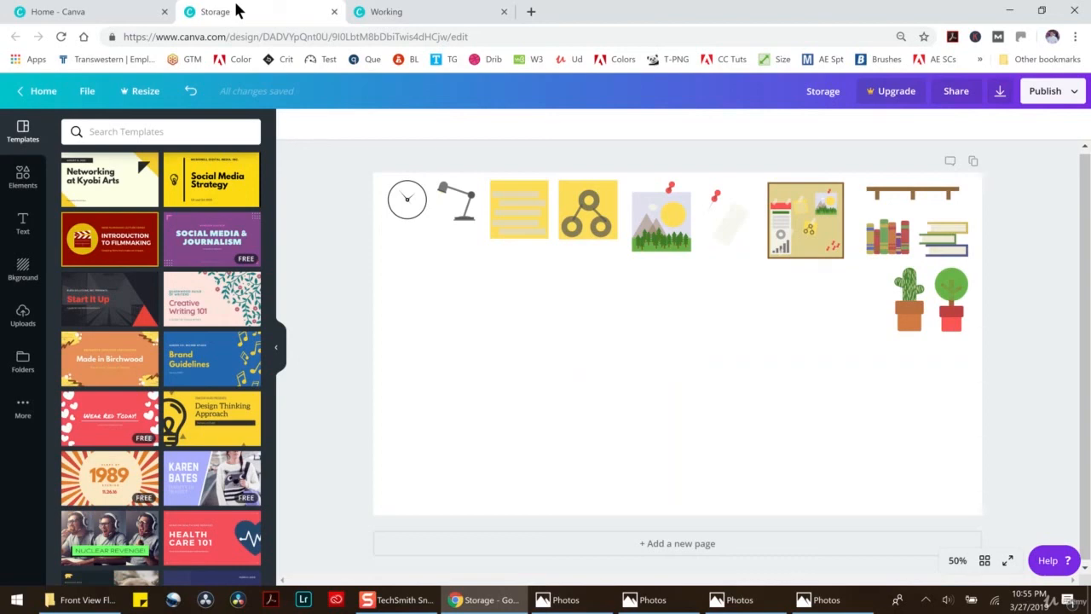
left_click(388, 11)
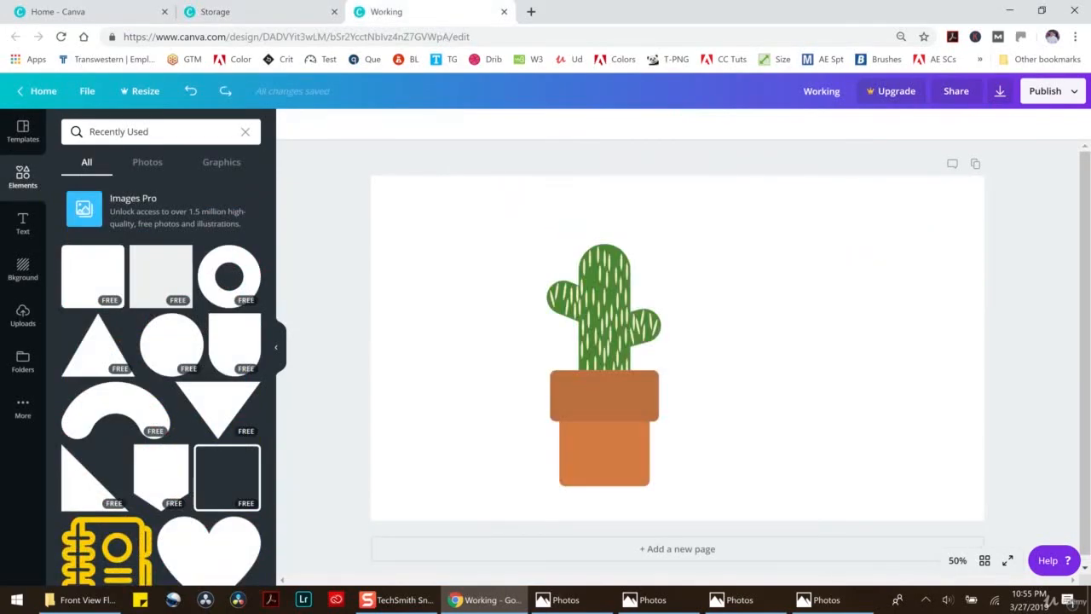